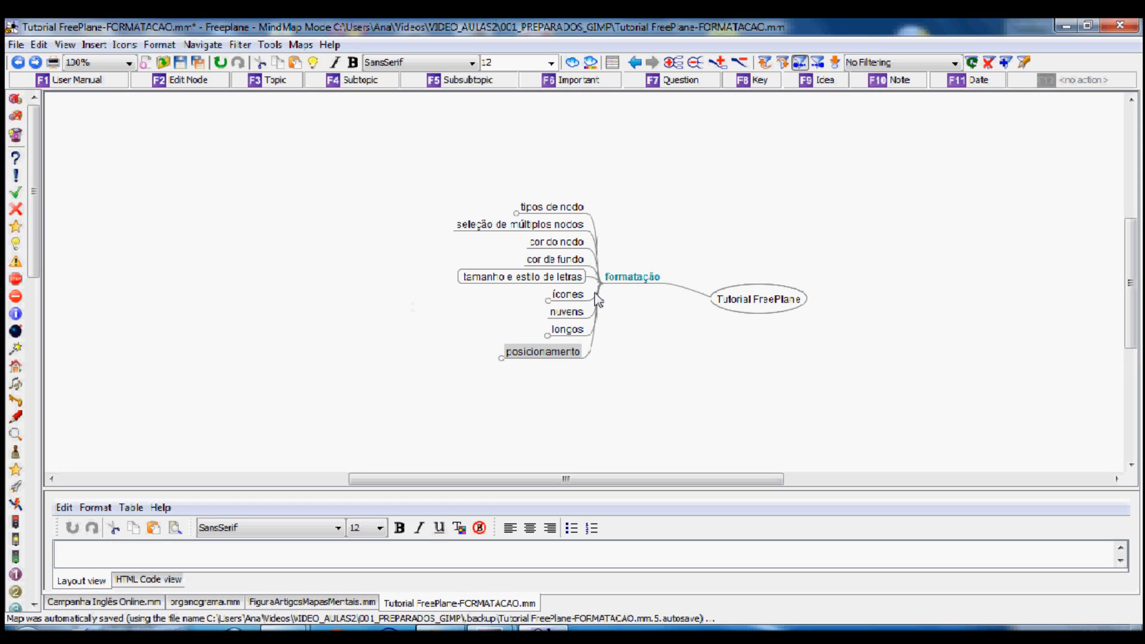
# Step: Examine the map's hierarchy between the Tutorial FreePlane root, the formatação node and its subtopics
pyautogui.click(644, 277)
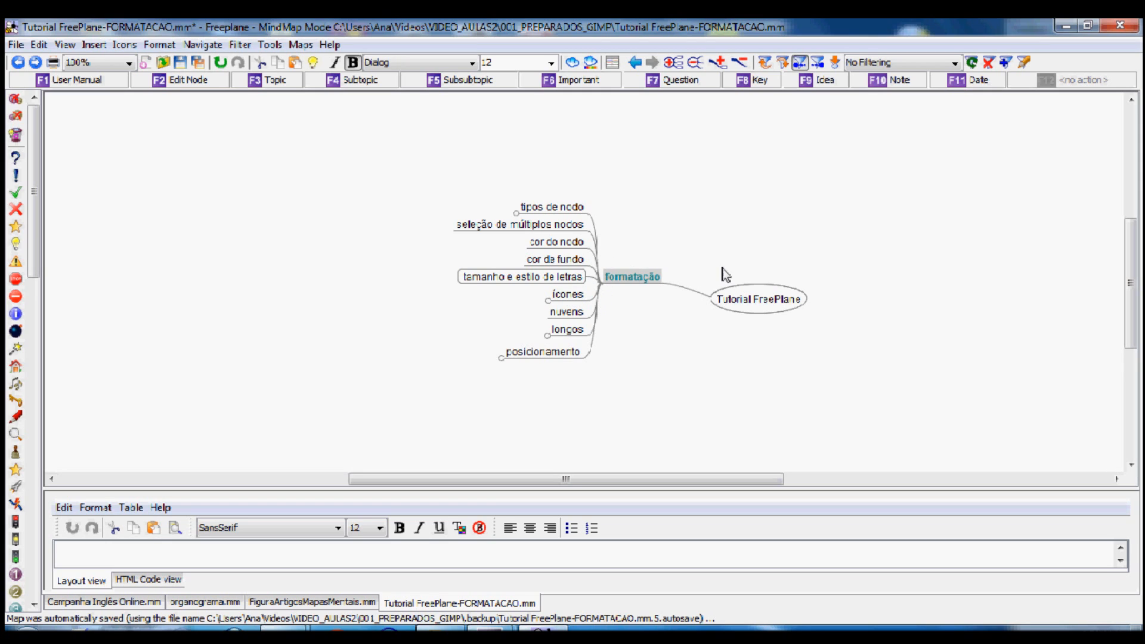
pyautogui.click(758, 305)
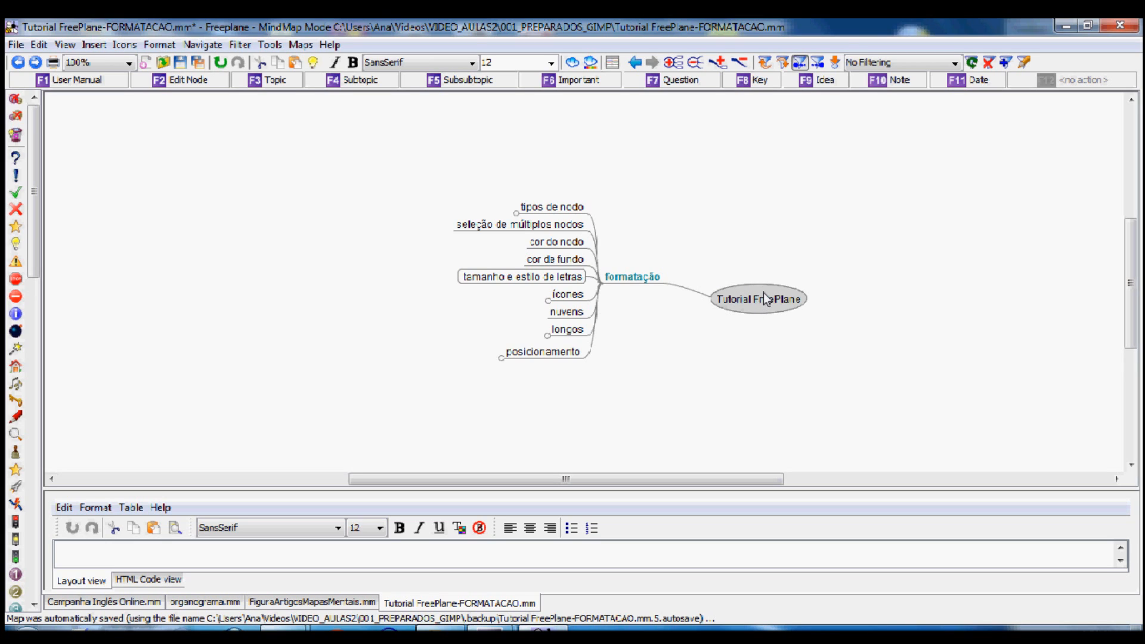
pyautogui.moveTo(764, 298)
pyautogui.click(563, 352)
pyautogui.click(547, 208)
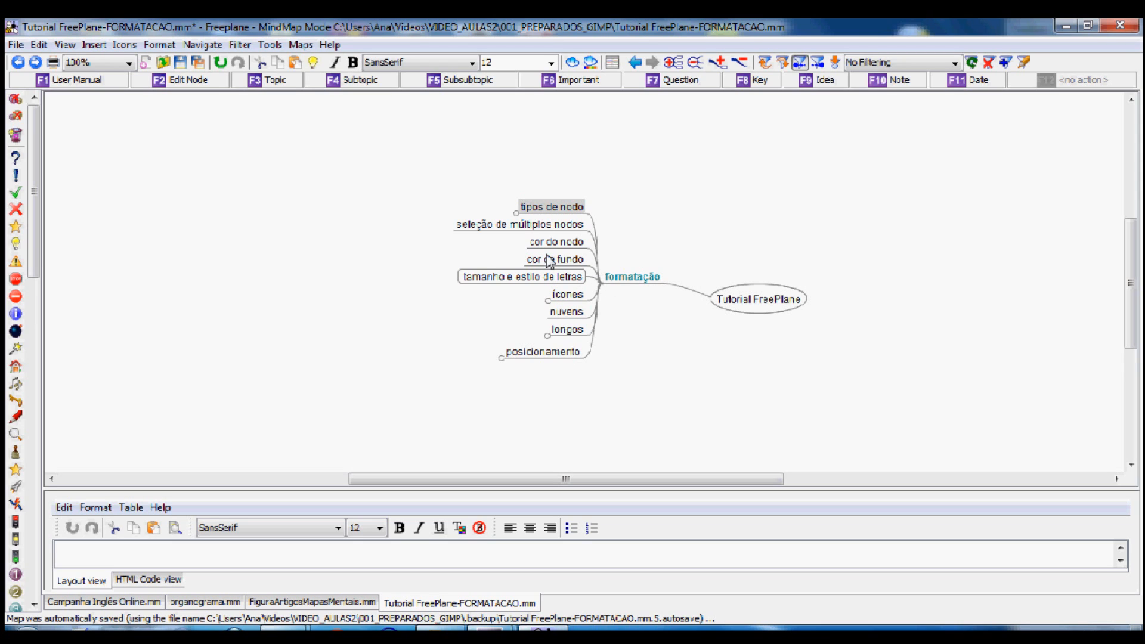
pyautogui.click(557, 329)
pyautogui.click(619, 281)
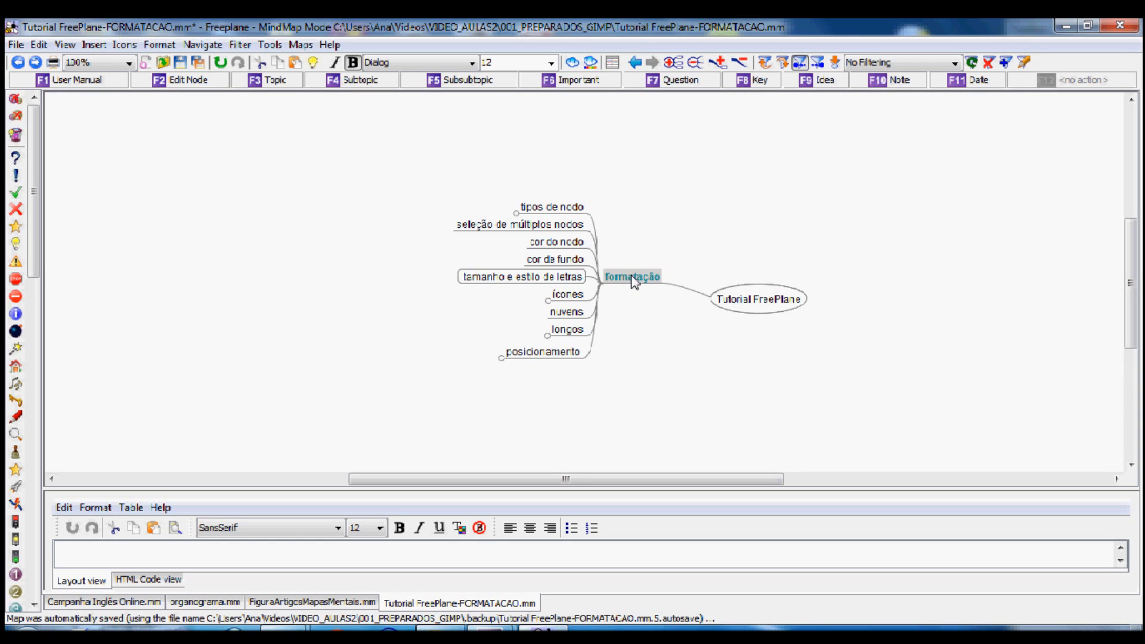
pyautogui.click(536, 210)
pyautogui.click(763, 315)
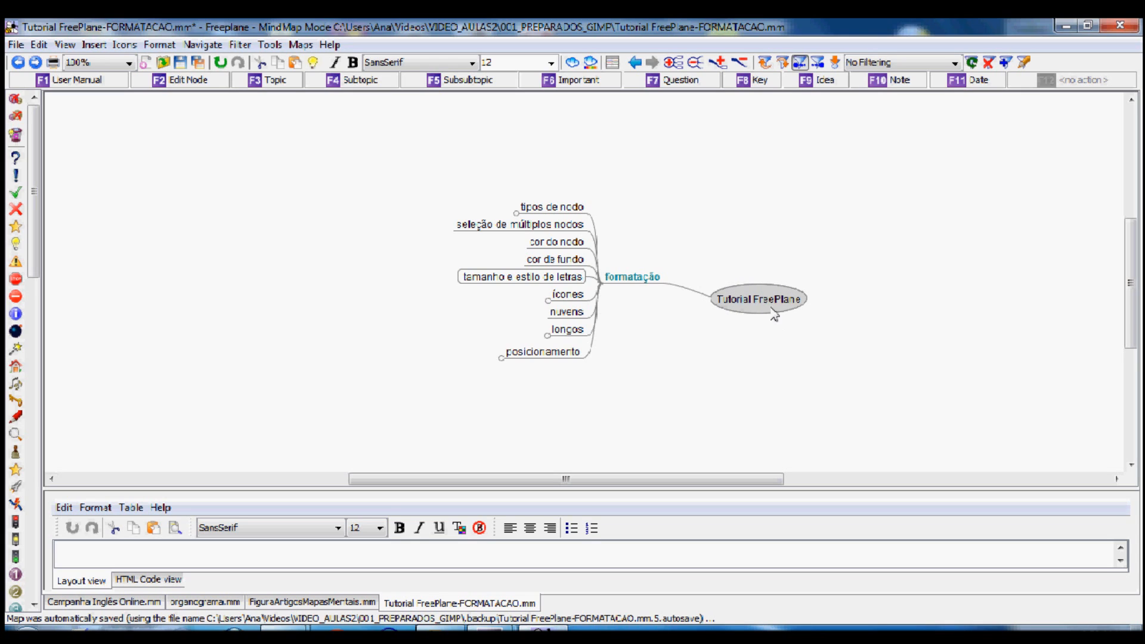
# Step: Go through the individual formatação subtopics, from tipos de nodo down to posicionamento
pyautogui.click(533, 213)
pyautogui.click(539, 227)
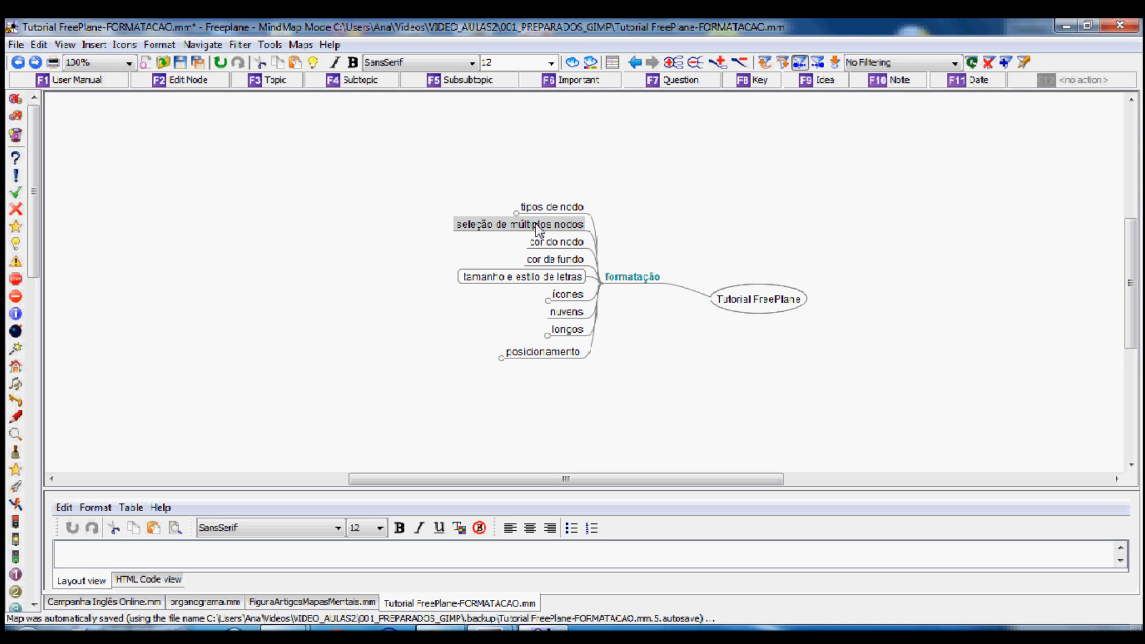
pyautogui.click(565, 319)
pyautogui.click(535, 247)
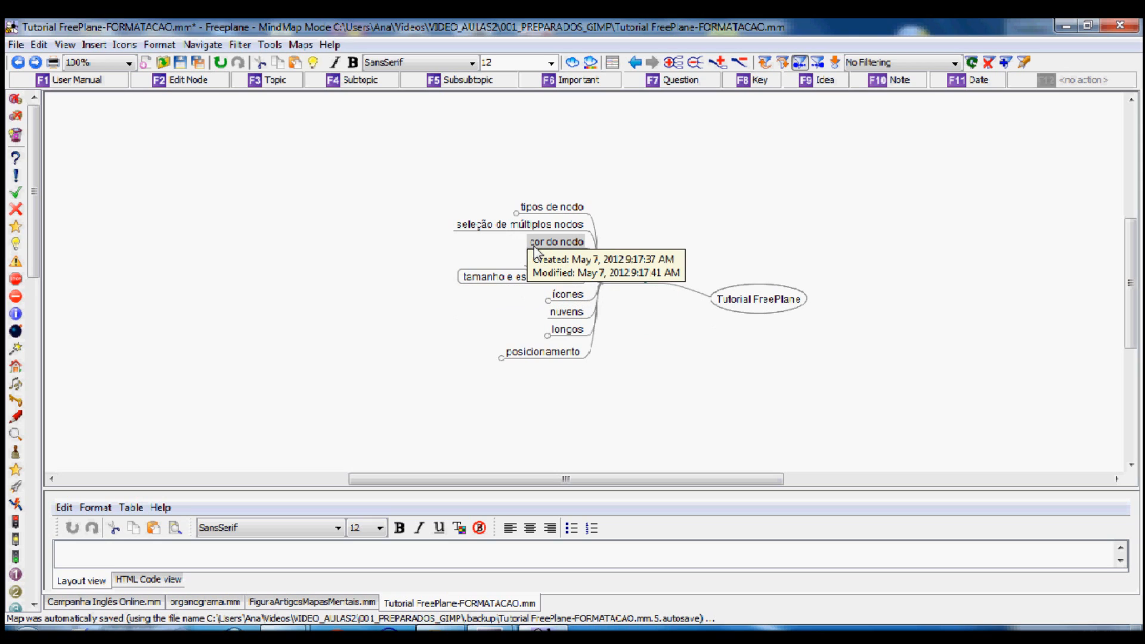
pyautogui.click(539, 261)
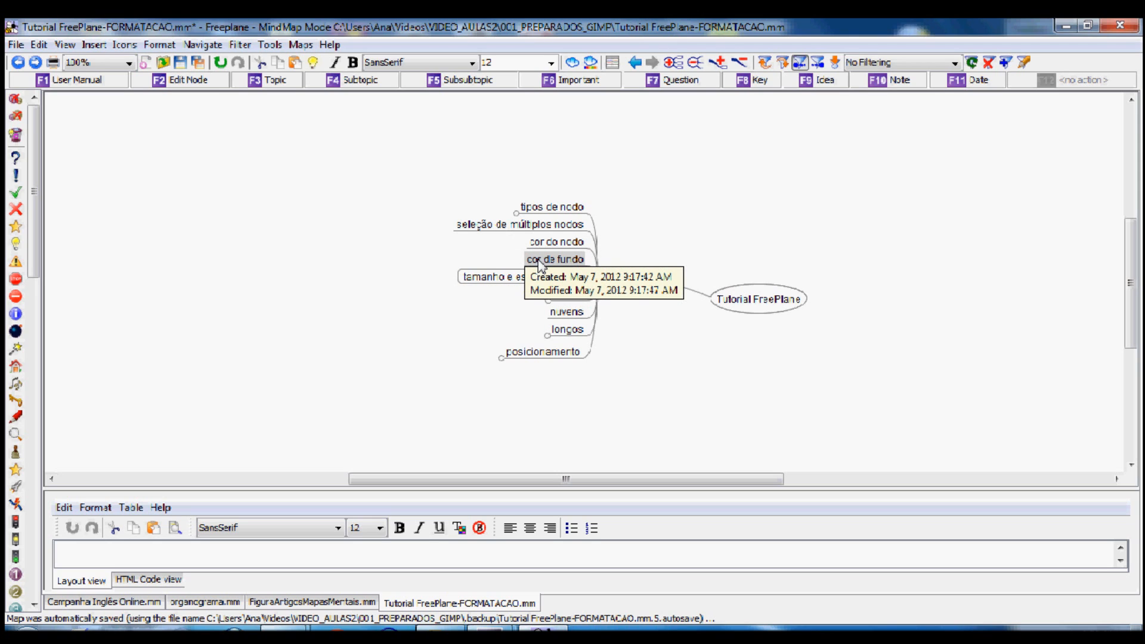
pyautogui.doubleClick(541, 260)
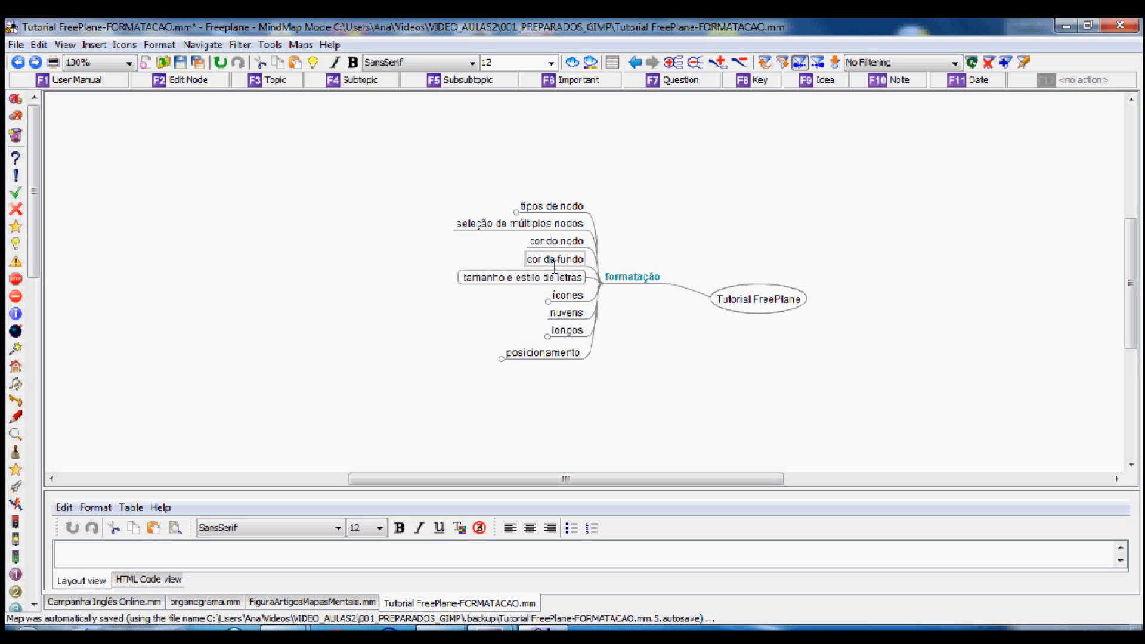
pyautogui.click(625, 218)
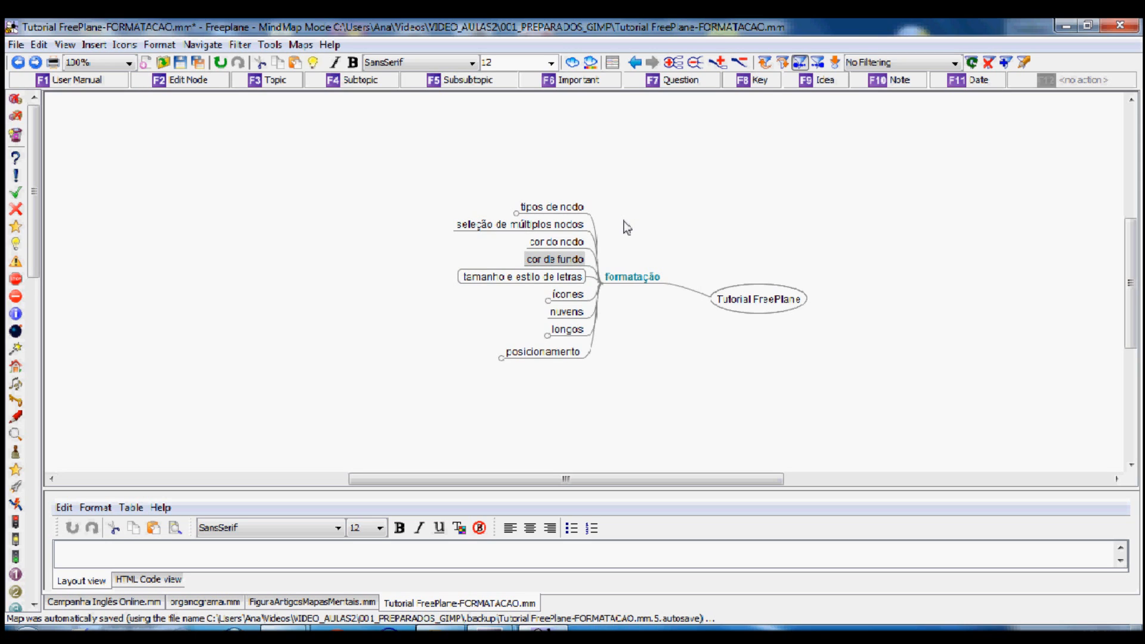
pyautogui.click(564, 282)
pyautogui.click(555, 210)
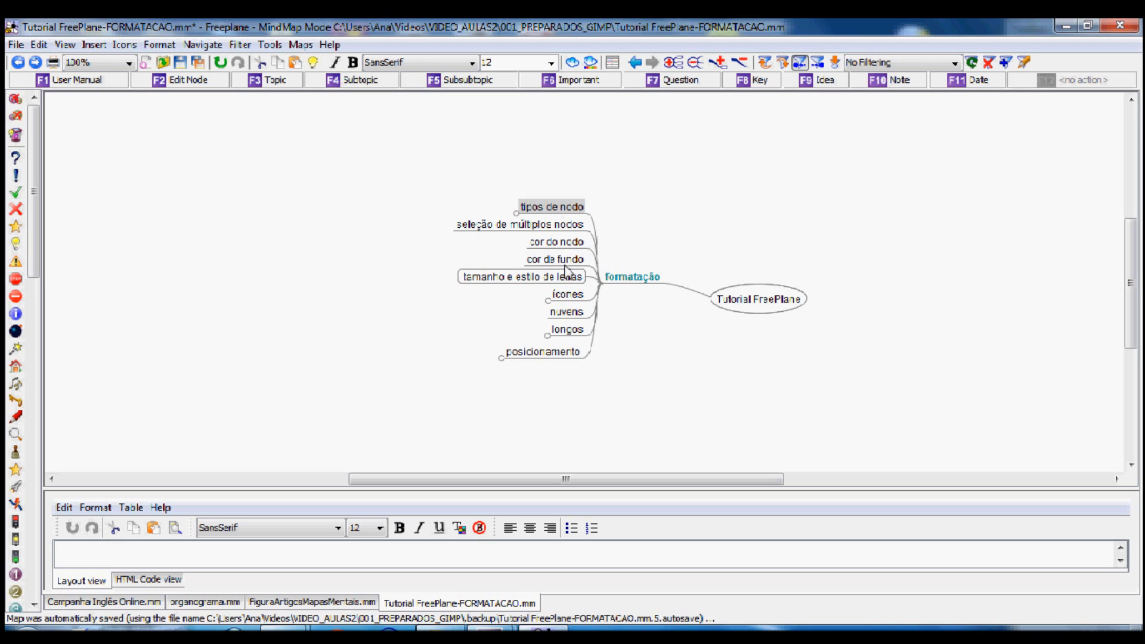
pyautogui.click(564, 353)
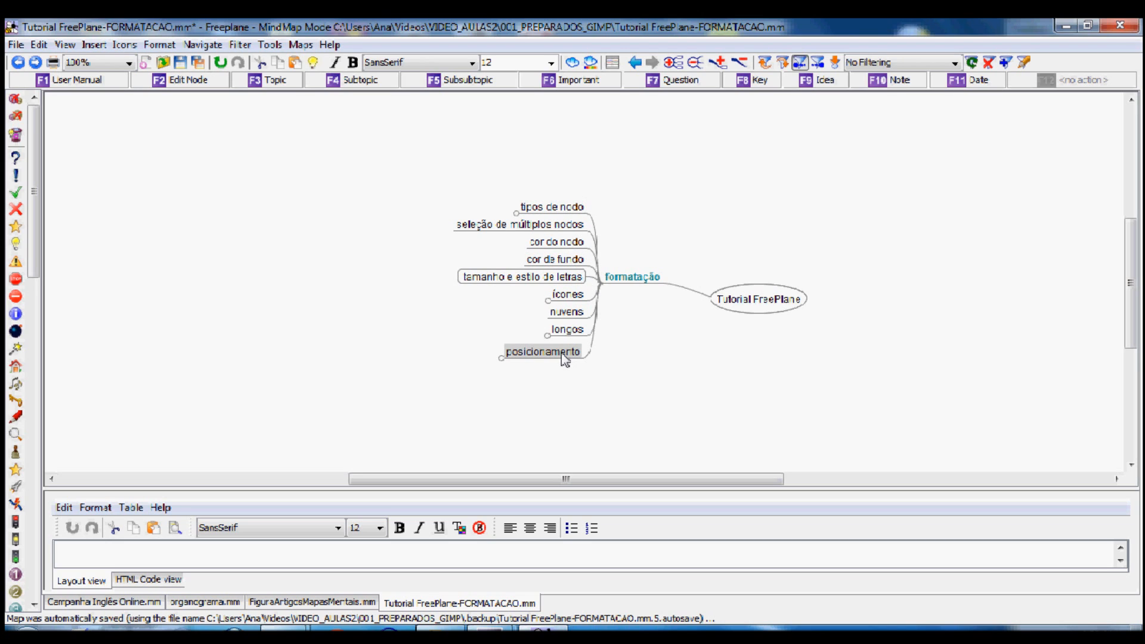
pyautogui.click(563, 333)
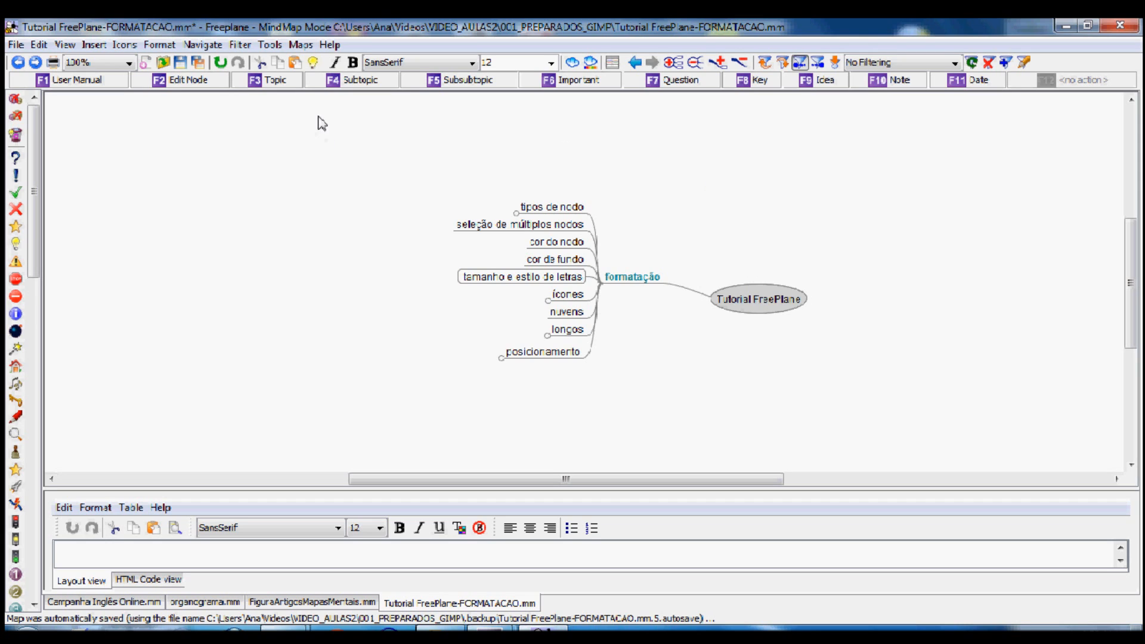
# Step: Apply the Topic style to the Tutorial FreePlane root node and the Subtopic style to the formatação node
pyautogui.click(279, 82)
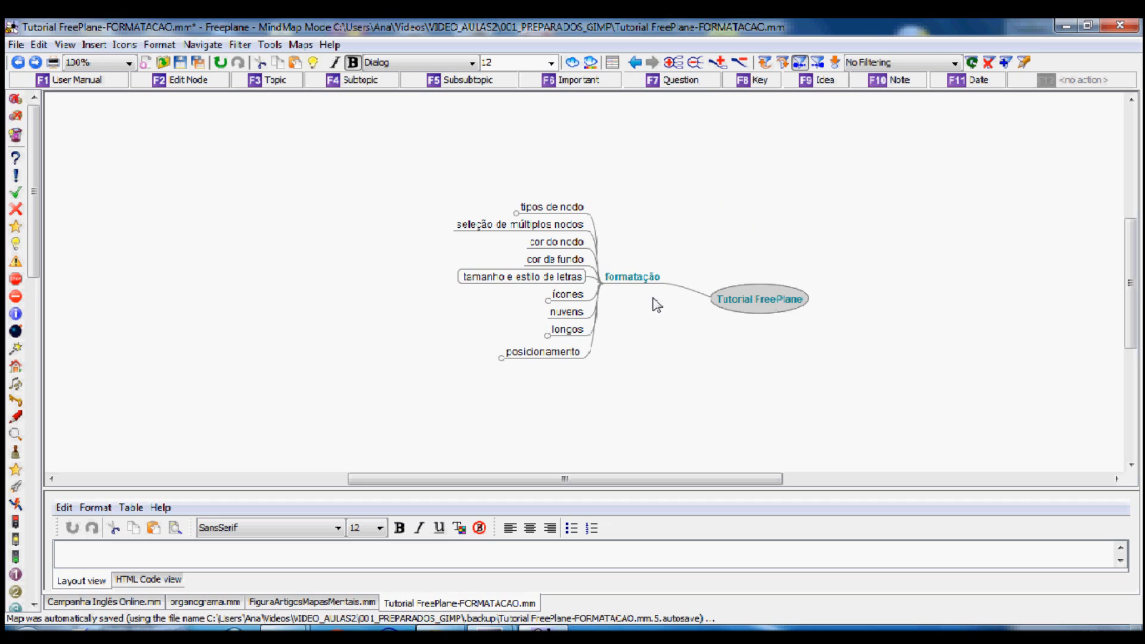
pyautogui.click(624, 278)
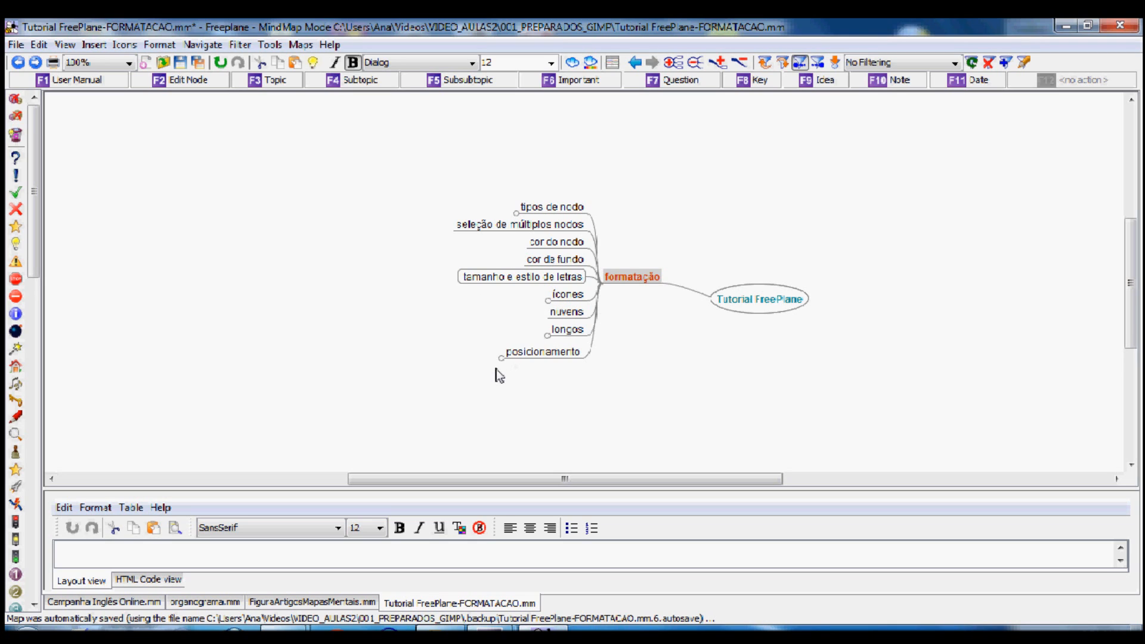
# Step: Unfold the posicionamento branch through CUIDADO to read its repositioning note, and fold the branch again
pyautogui.click(558, 352)
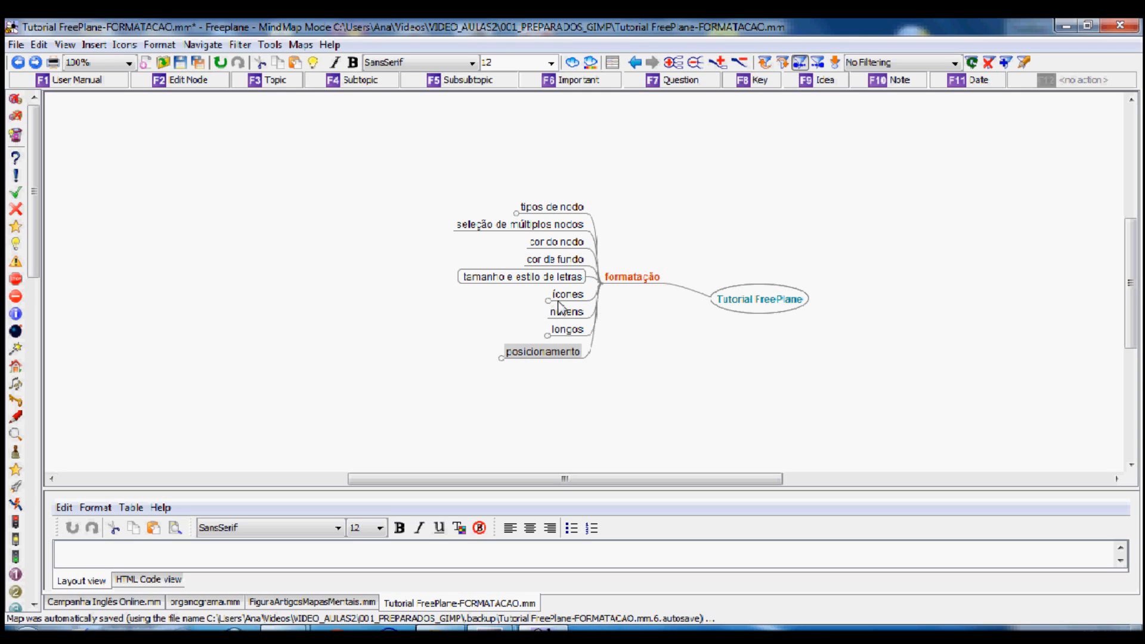
pyautogui.click(570, 298)
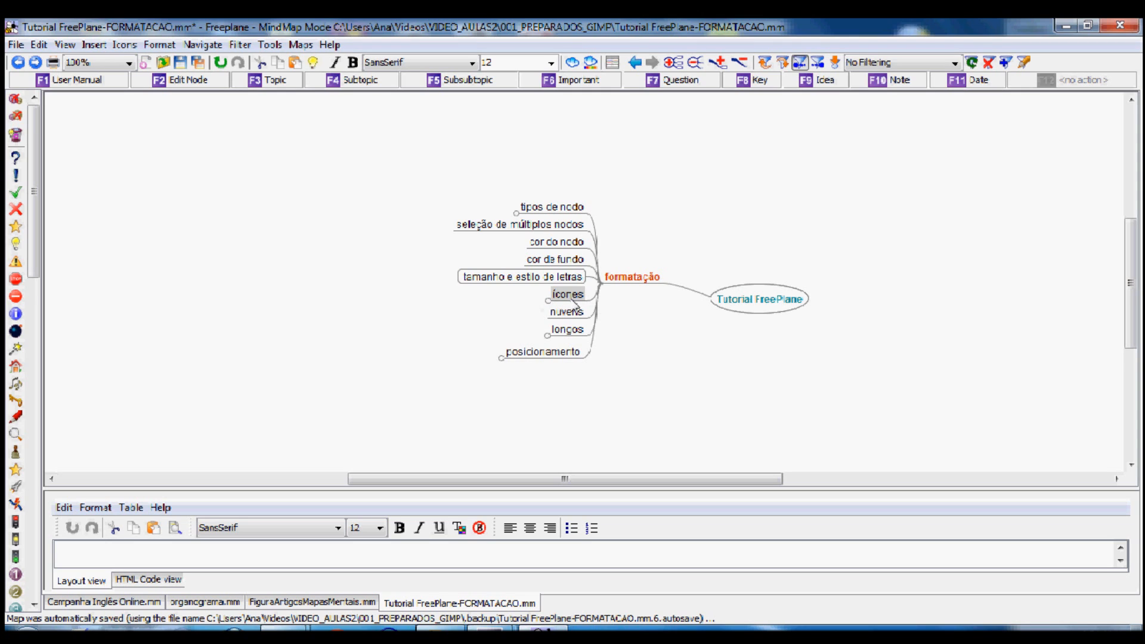
pyautogui.click(528, 357)
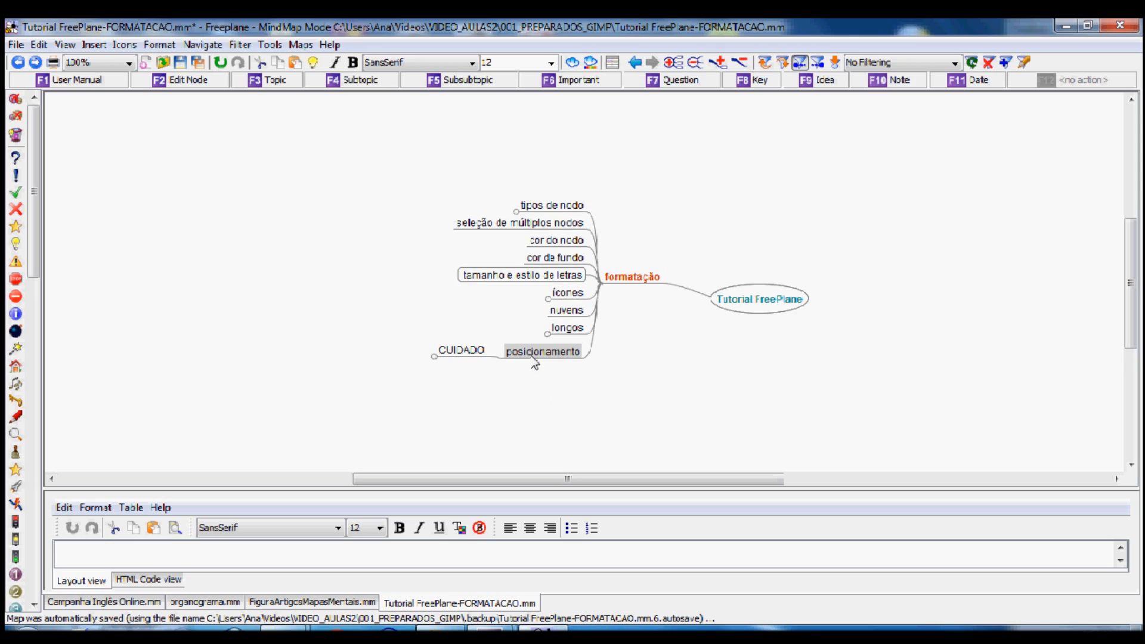
pyautogui.click(461, 356)
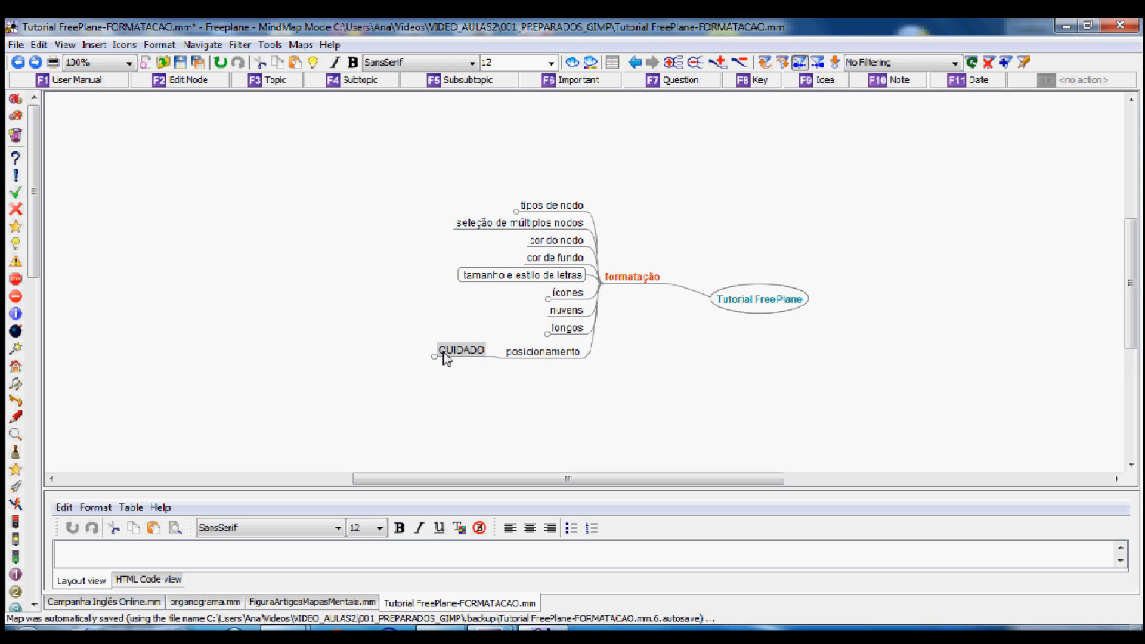
pyautogui.click(457, 353)
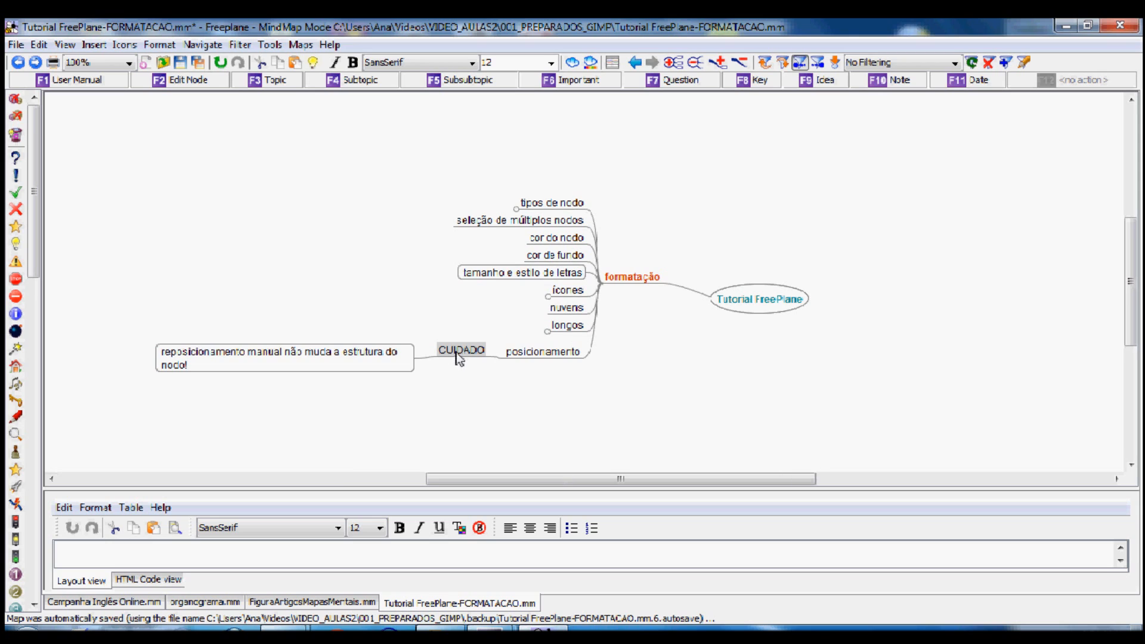
pyautogui.click(335, 364)
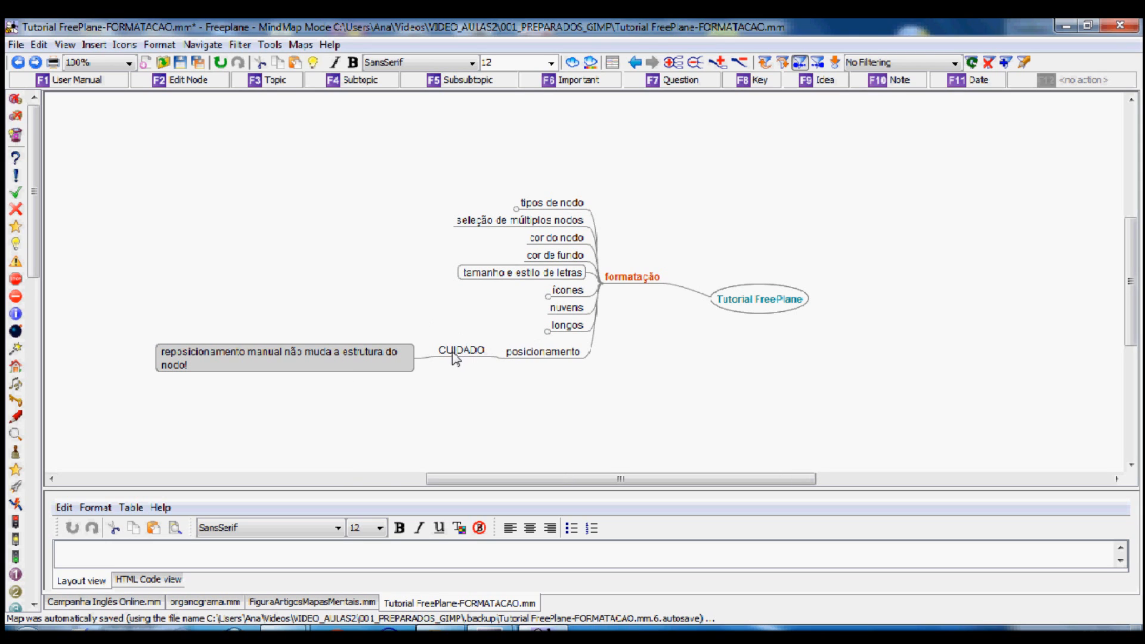
pyautogui.click(478, 353)
pyautogui.click(523, 353)
pyautogui.click(523, 353)
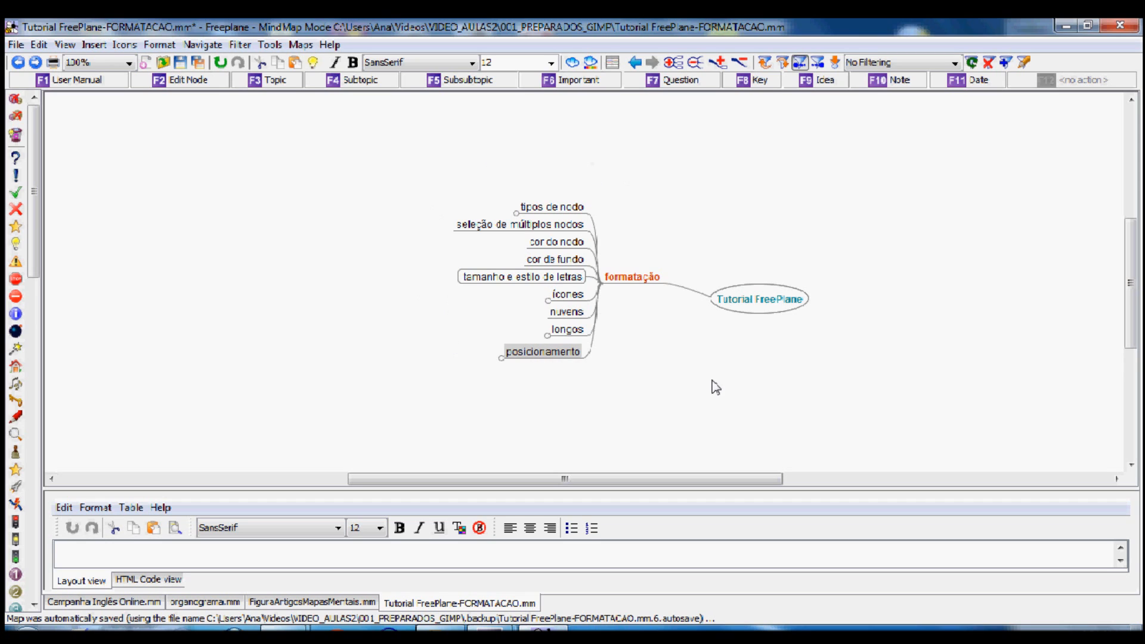
# Step: Unfold all branches of the map from the Tutorial FreePlane root node
pyautogui.click(470, 281)
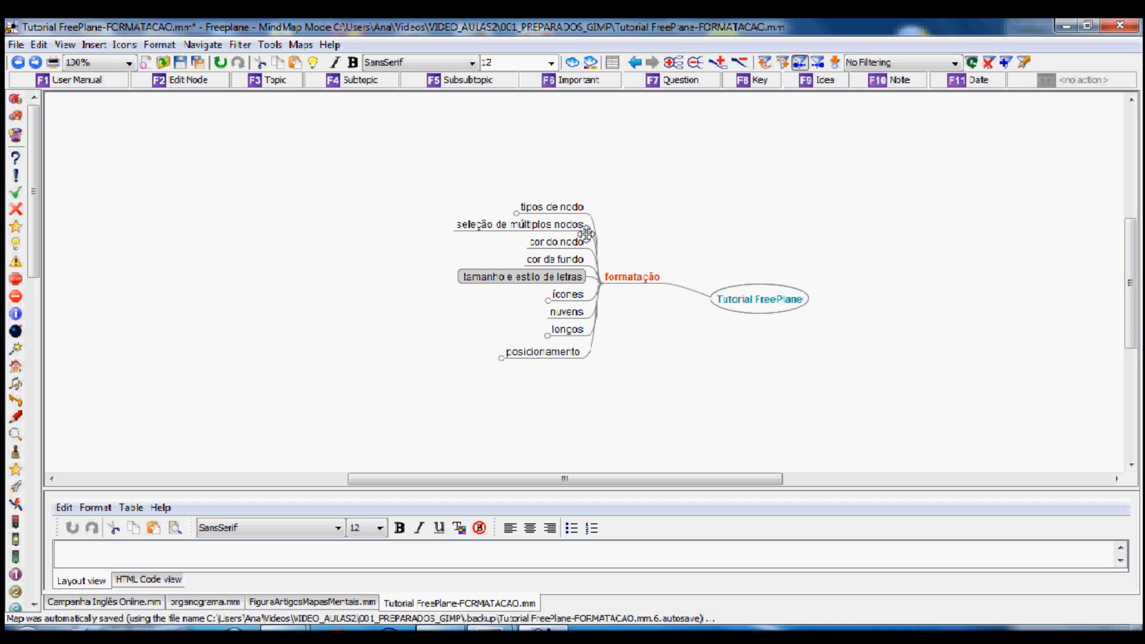
pyautogui.click(560, 262)
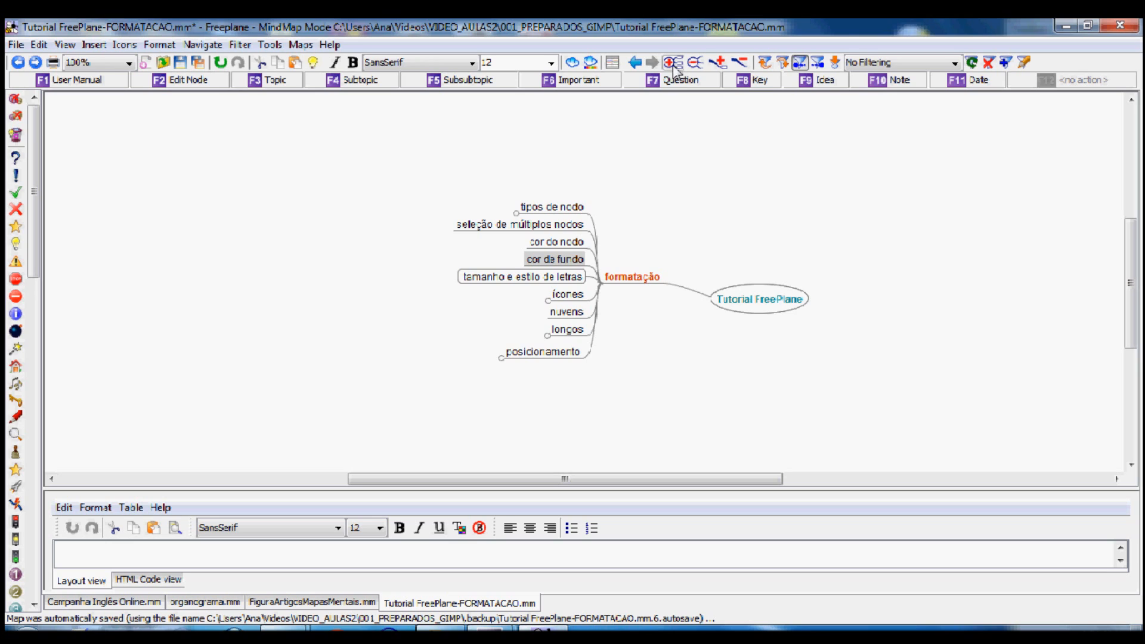
pyautogui.click(763, 301)
pyautogui.click(672, 63)
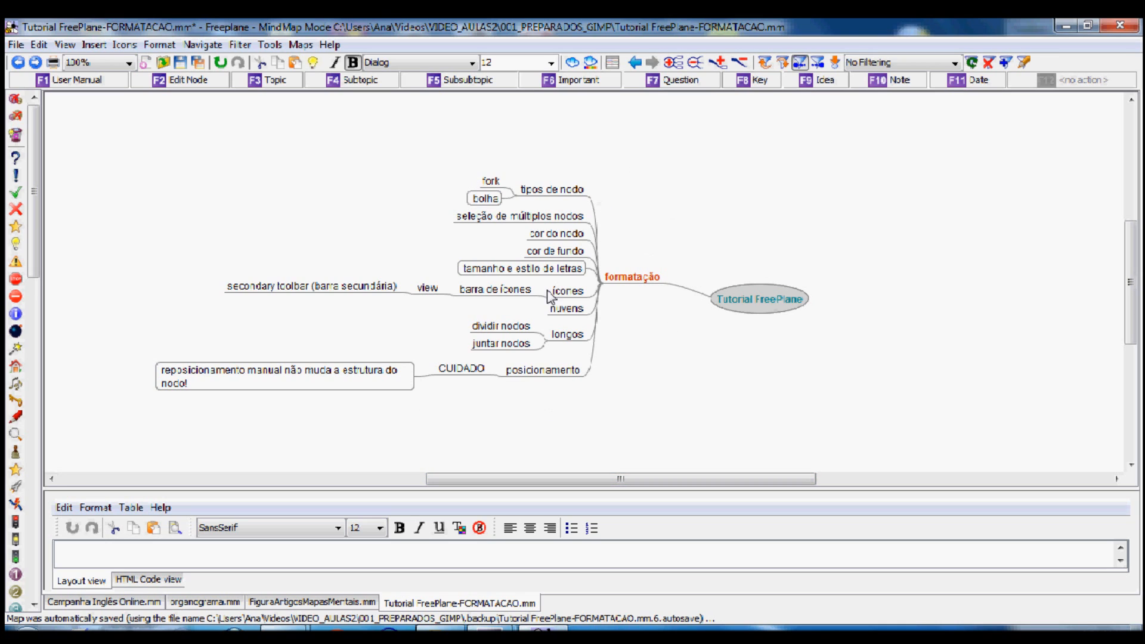
# Step: Fold the entire map up to the formatação node and unfold all of its branches again
pyautogui.click(465, 373)
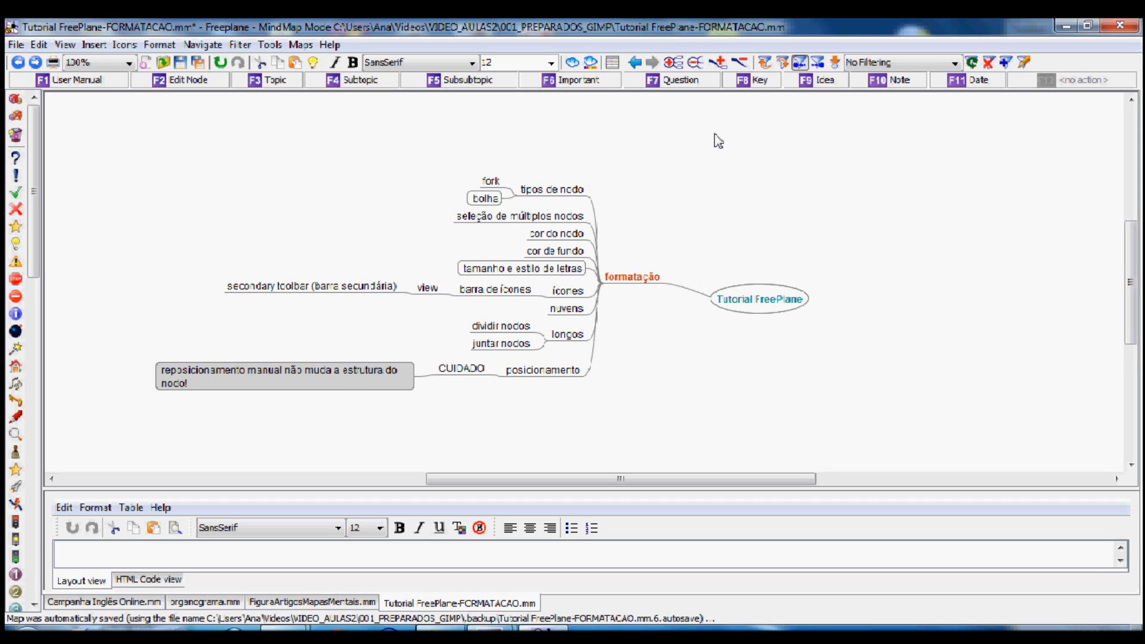
pyautogui.click(695, 63)
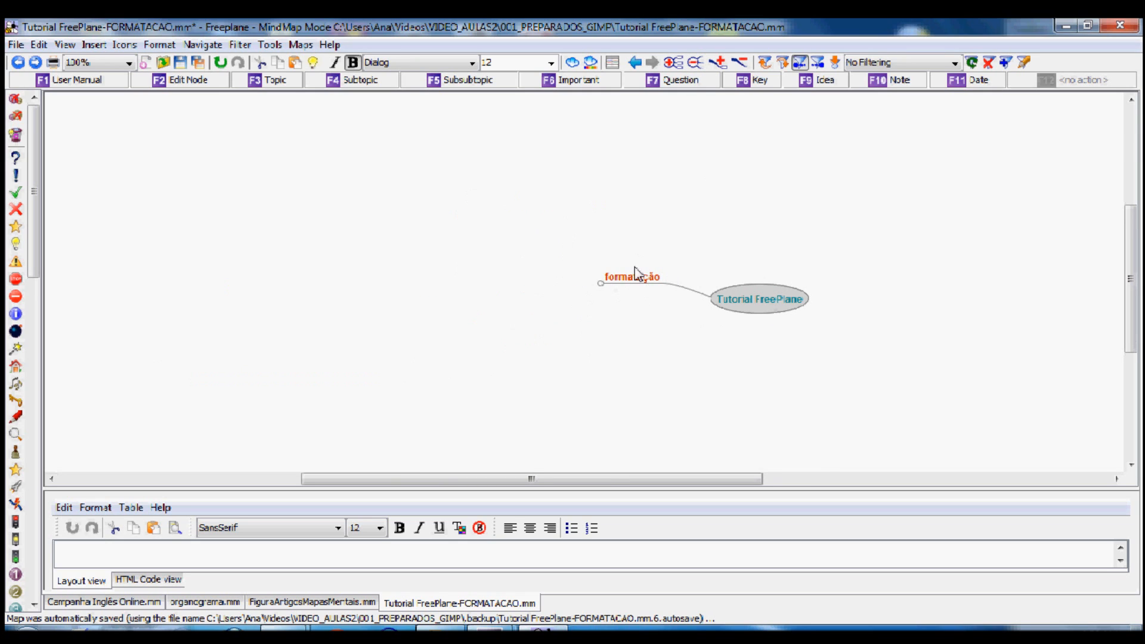
pyautogui.click(672, 62)
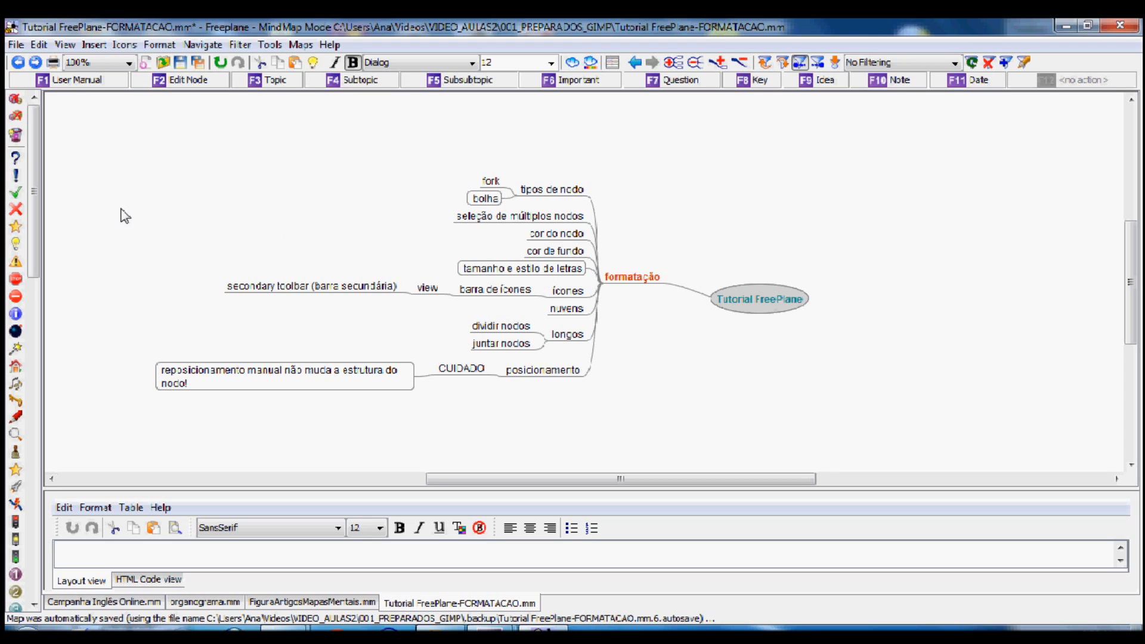
# Step: Select all visible nodes in the map and set their font size to 18
pyautogui.click(39, 45)
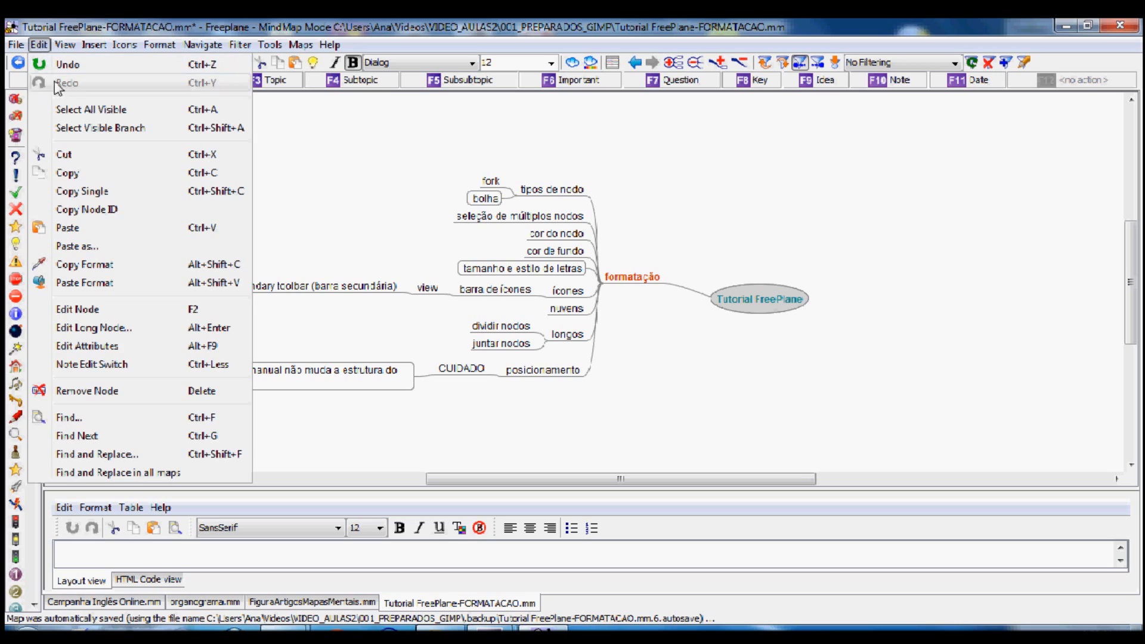
pyautogui.click(82, 111)
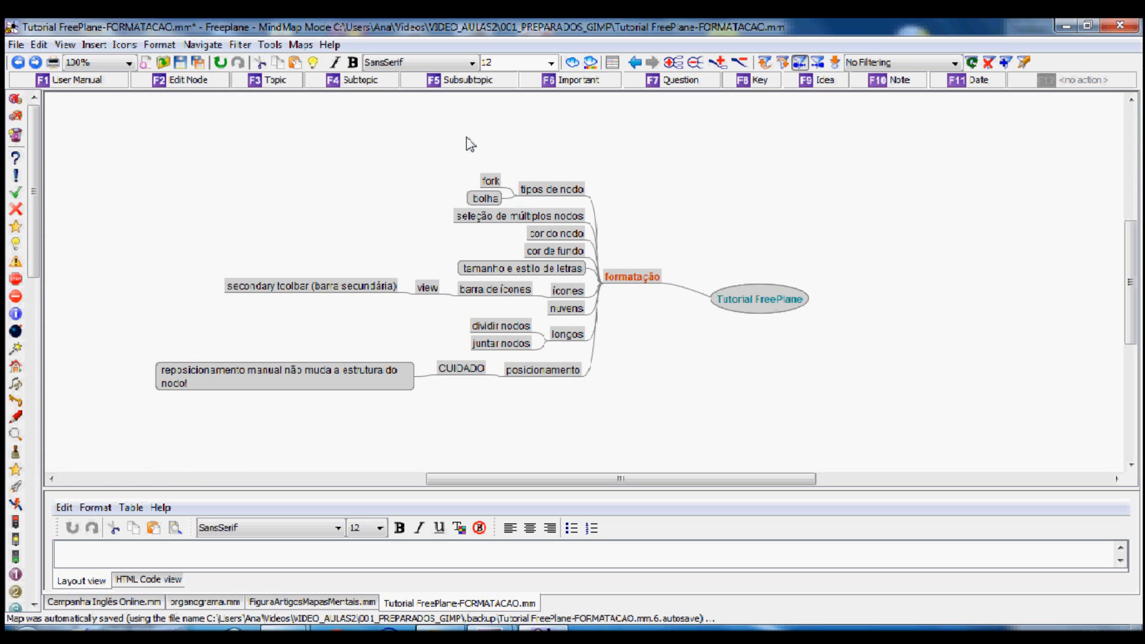
pyautogui.click(551, 63)
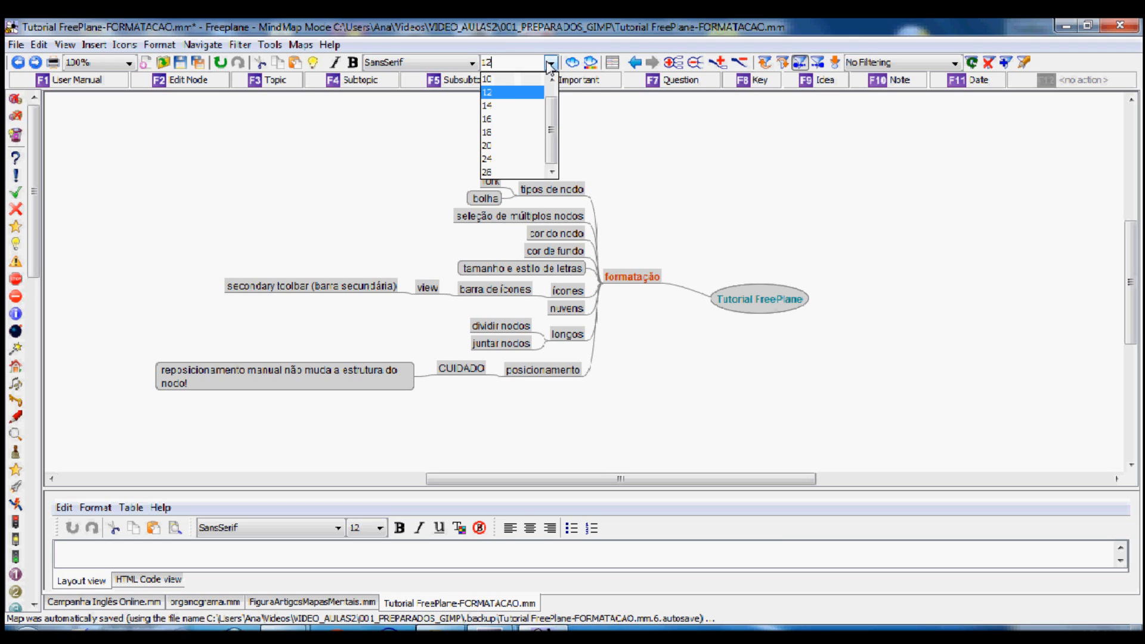
pyautogui.click(513, 135)
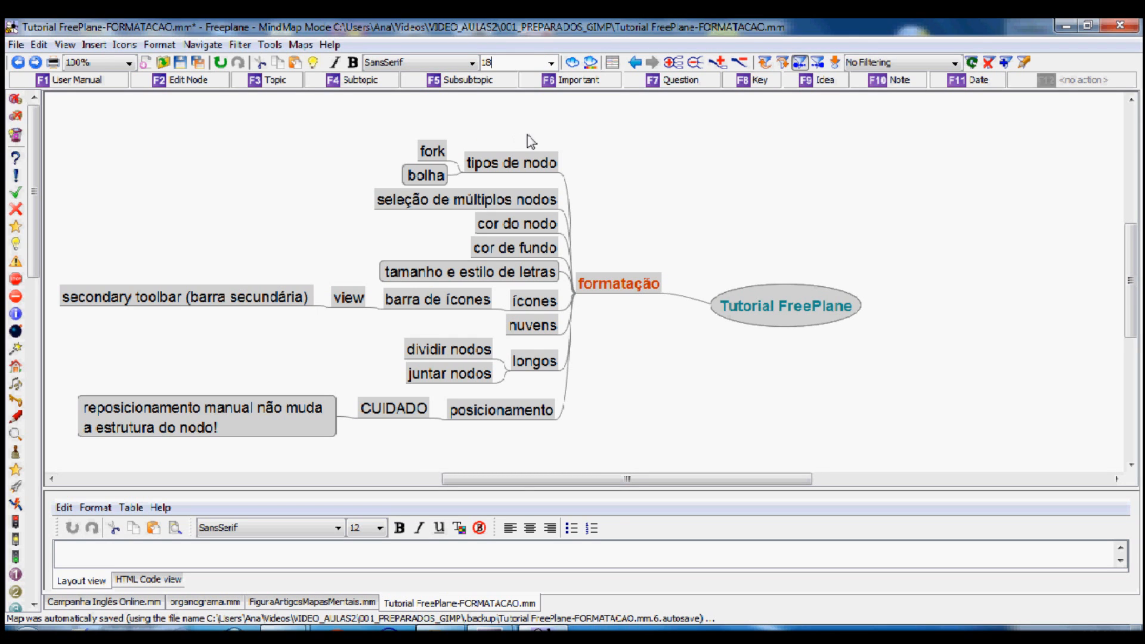
# Step: Set the font size of all the selected nodes to 20
pyautogui.moveTo(534, 482); pyautogui.dragTo(493, 495)
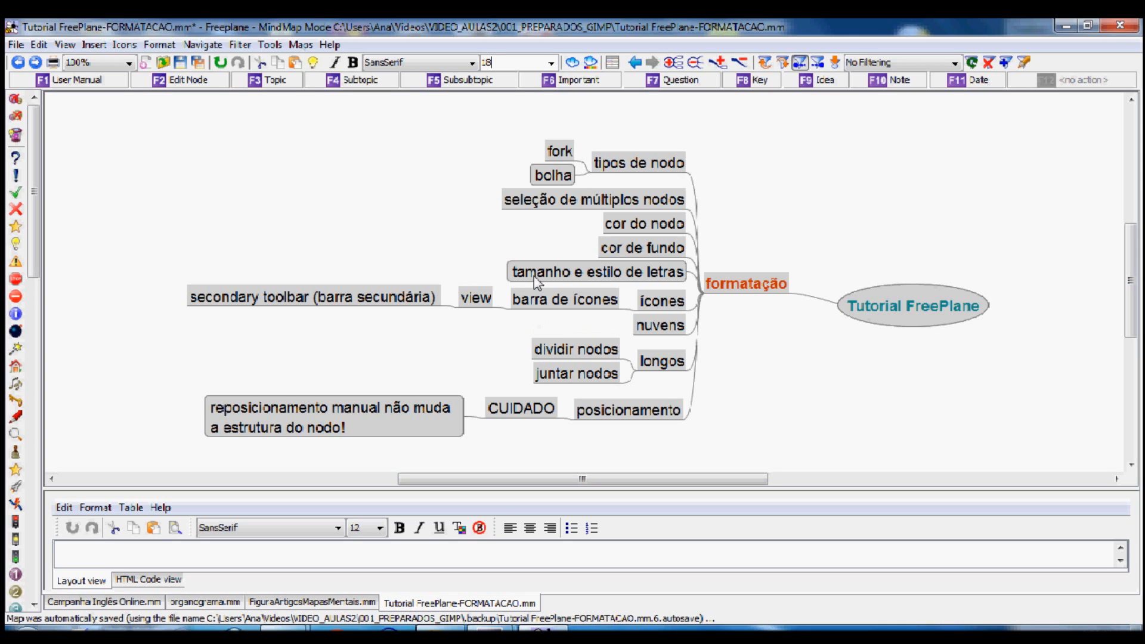
pyautogui.click(551, 63)
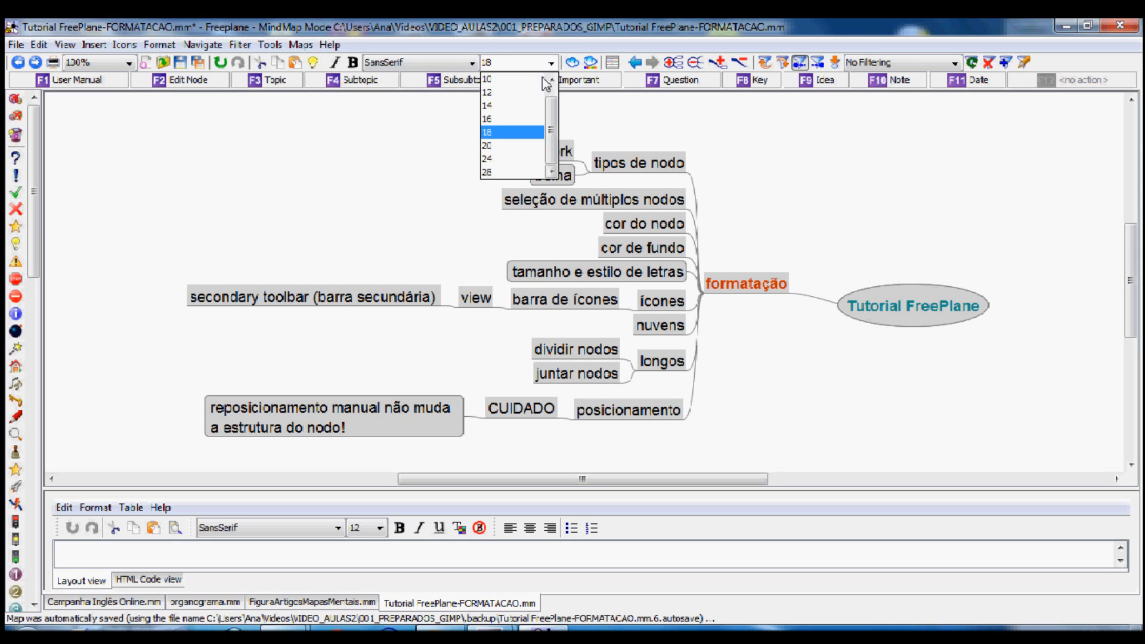
pyautogui.click(508, 148)
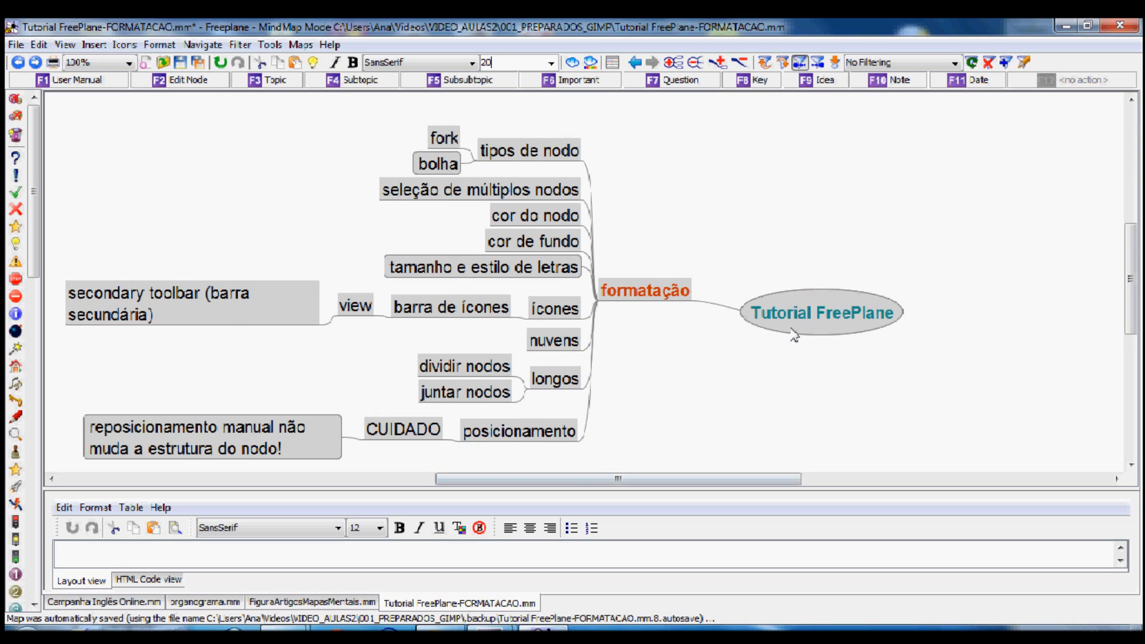
# Step: Fold all the branches of the map and unfold the formatação node to show its first-level topics
pyautogui.click(694, 64)
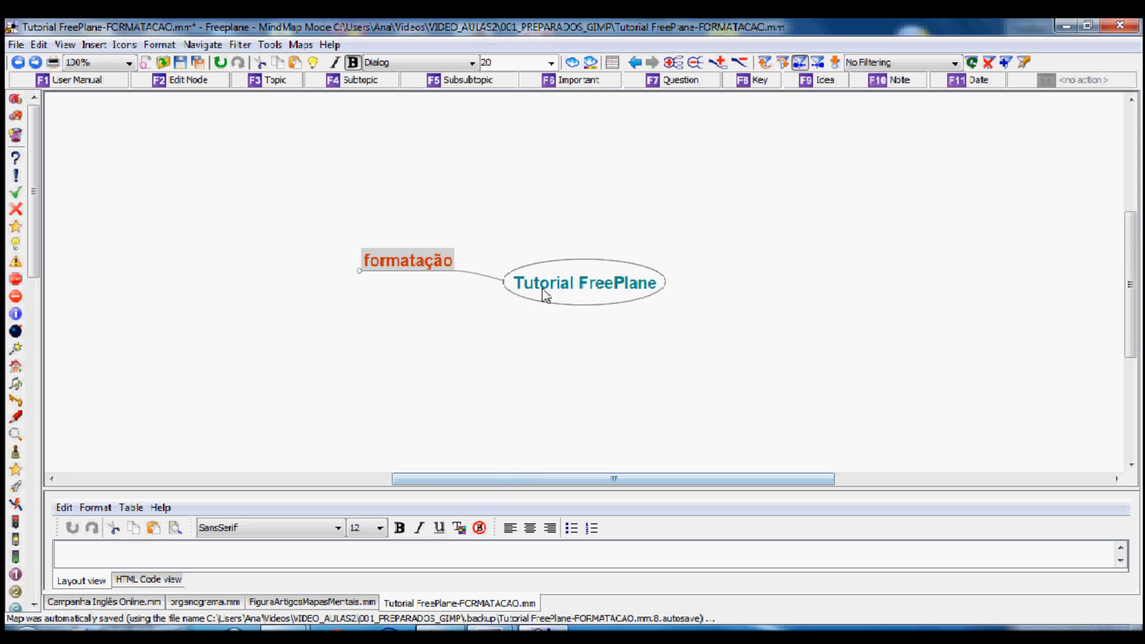
pyautogui.click(506, 297)
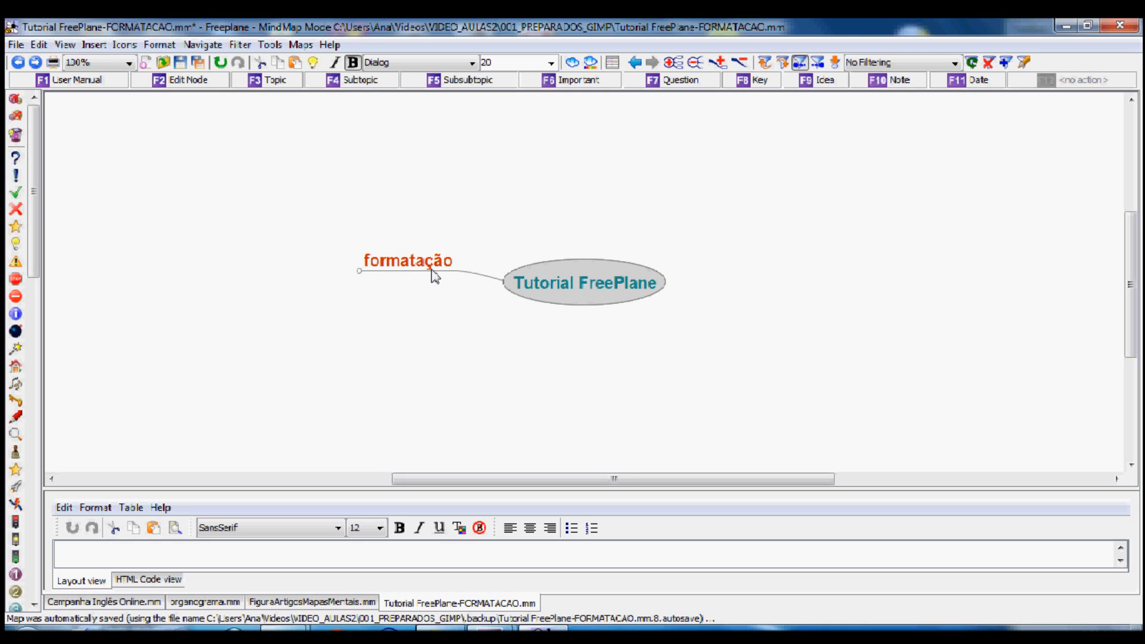
pyautogui.click(406, 265)
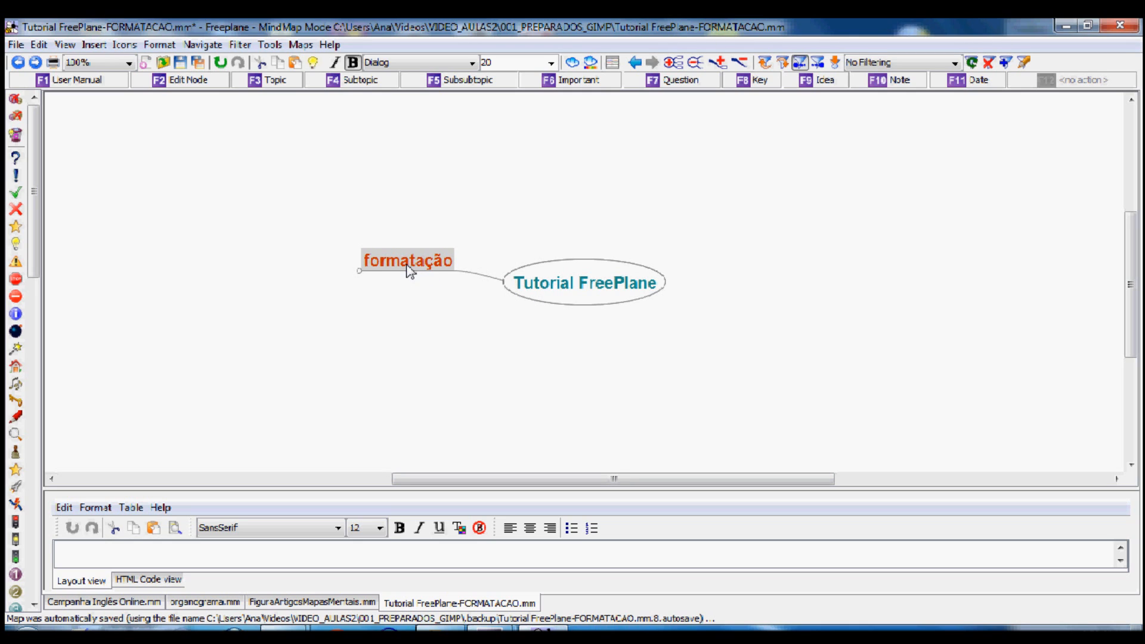
pyautogui.click(402, 264)
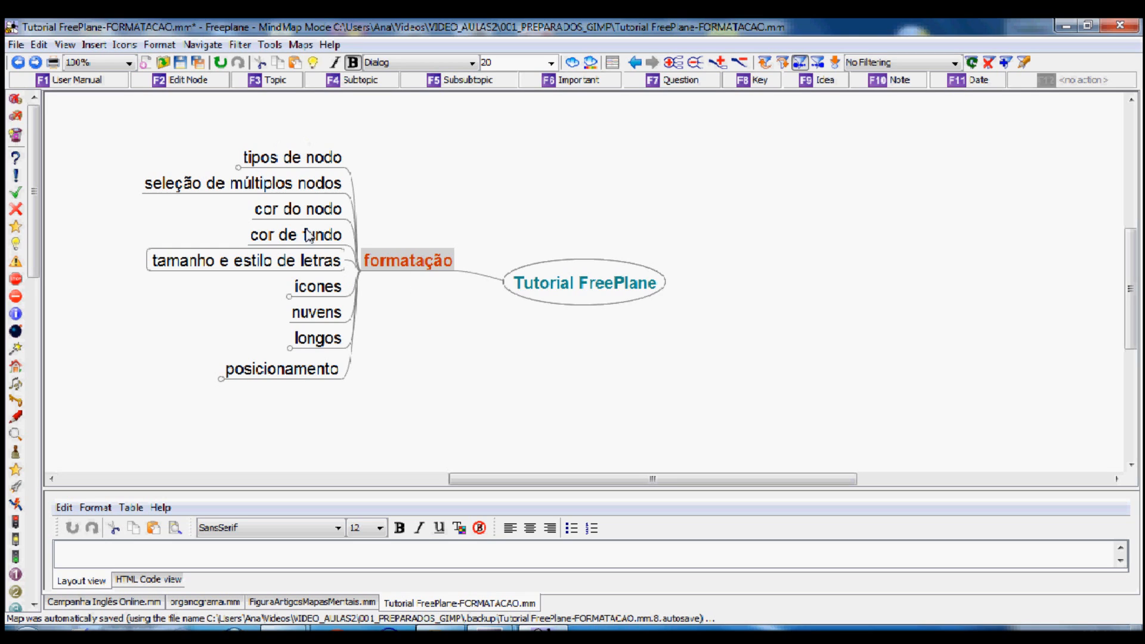
# Step: Unfold the tipos de nodo topic to show its child nodes
pyautogui.click(326, 378)
pyautogui.click(333, 294)
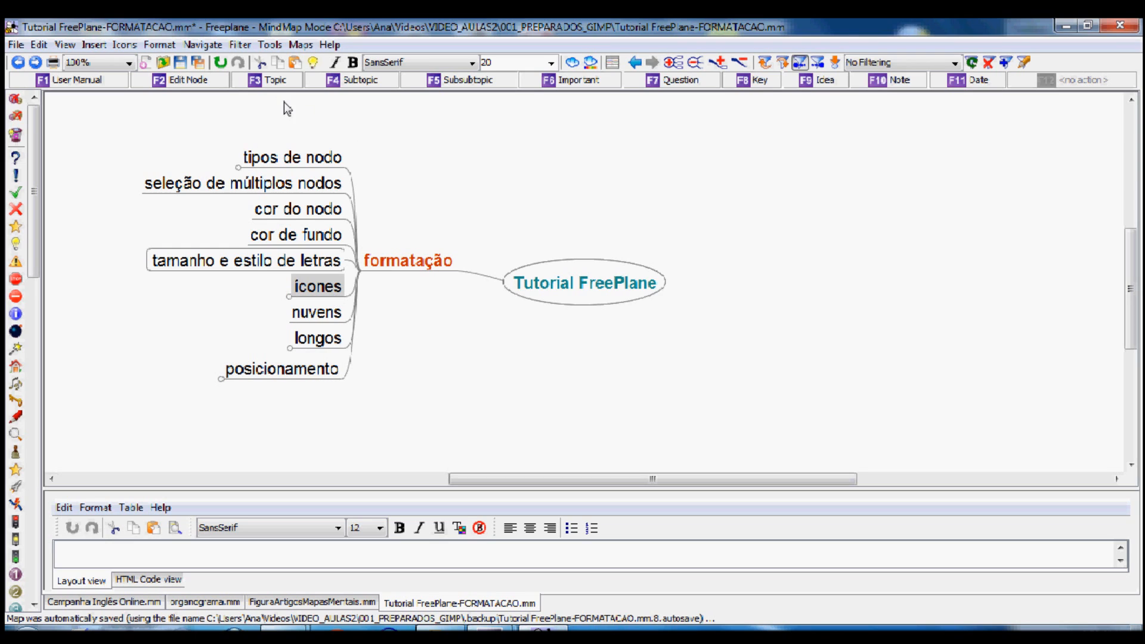
pyautogui.click(285, 164)
pyautogui.click(289, 165)
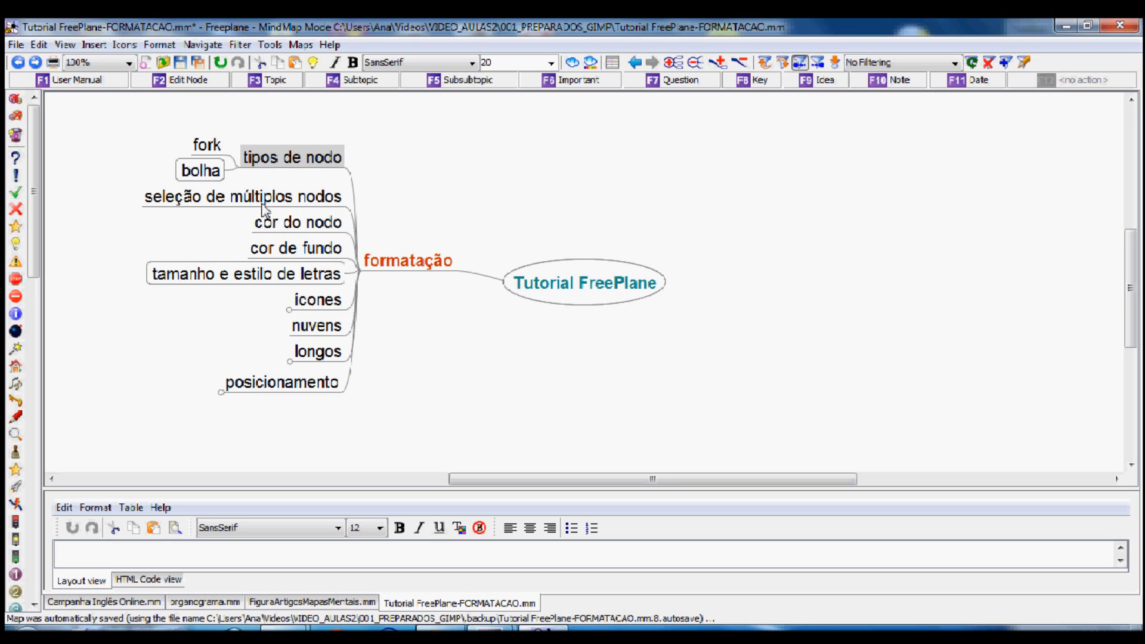
# Step: Compare the fork-style topics with the bubble-style nodes bolha and tamanho e estilo de letras
pyautogui.click(301, 205)
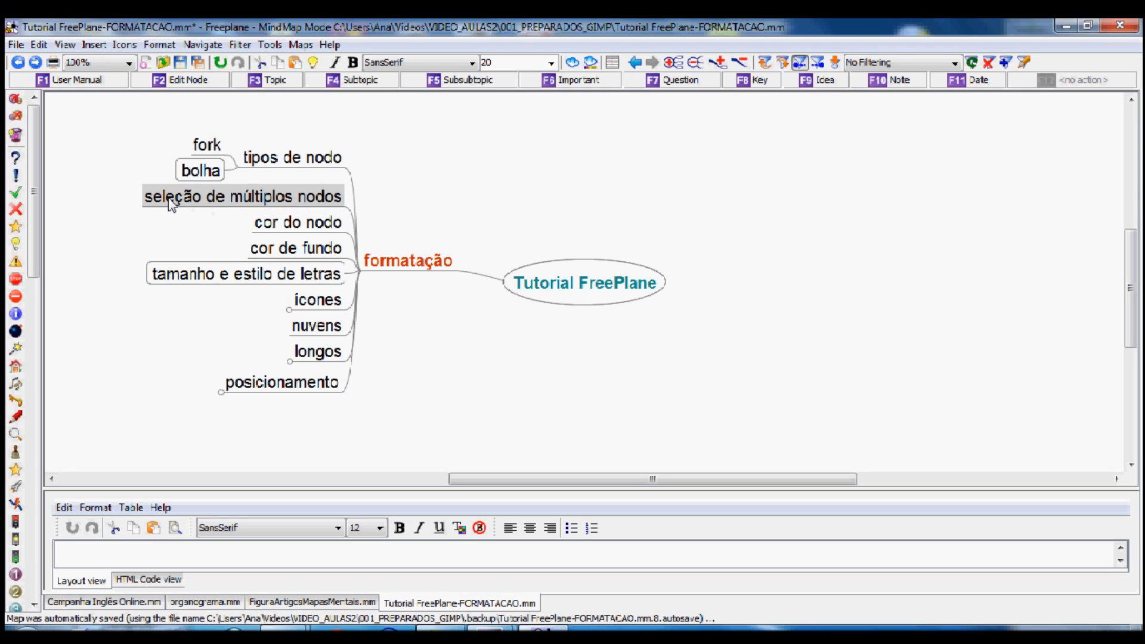
pyautogui.click(201, 173)
pyautogui.click(266, 282)
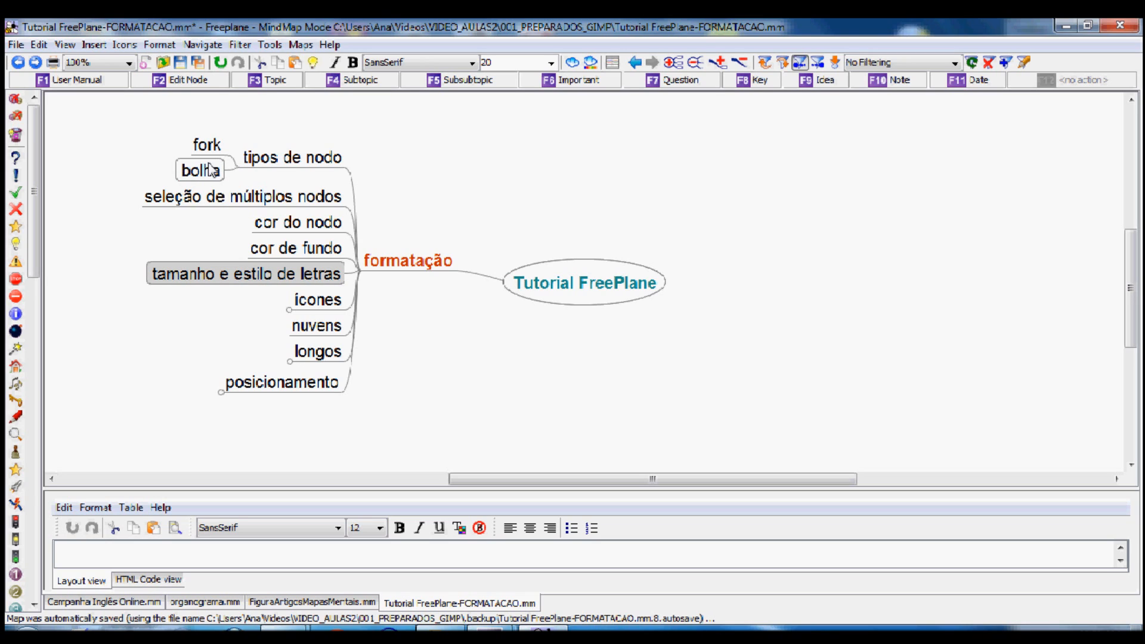
pyautogui.click(306, 246)
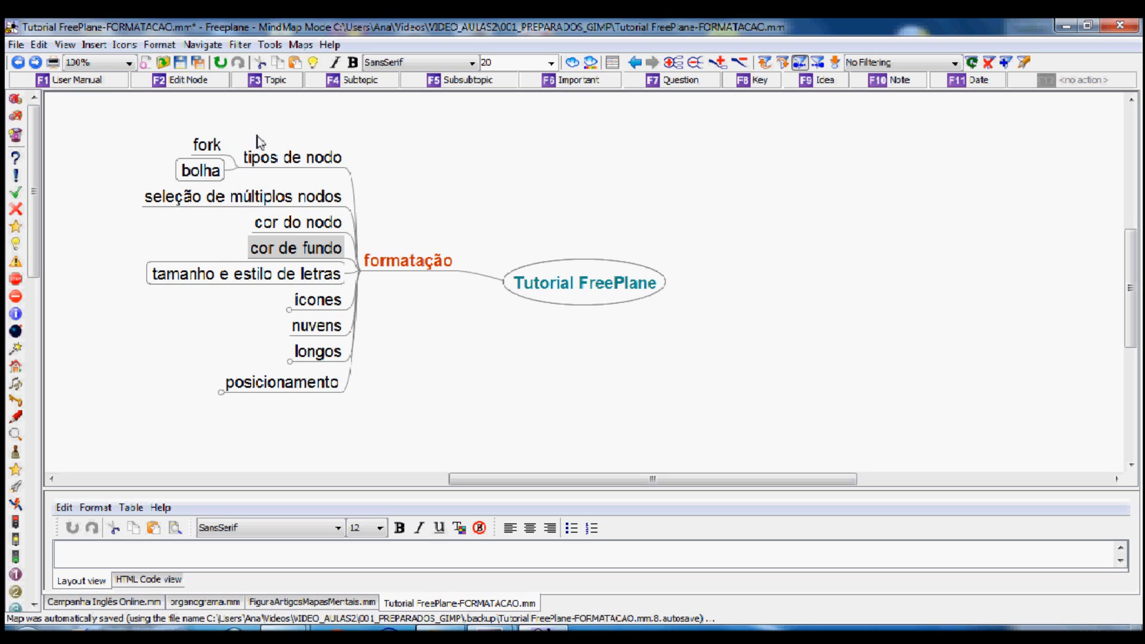
pyautogui.click(209, 143)
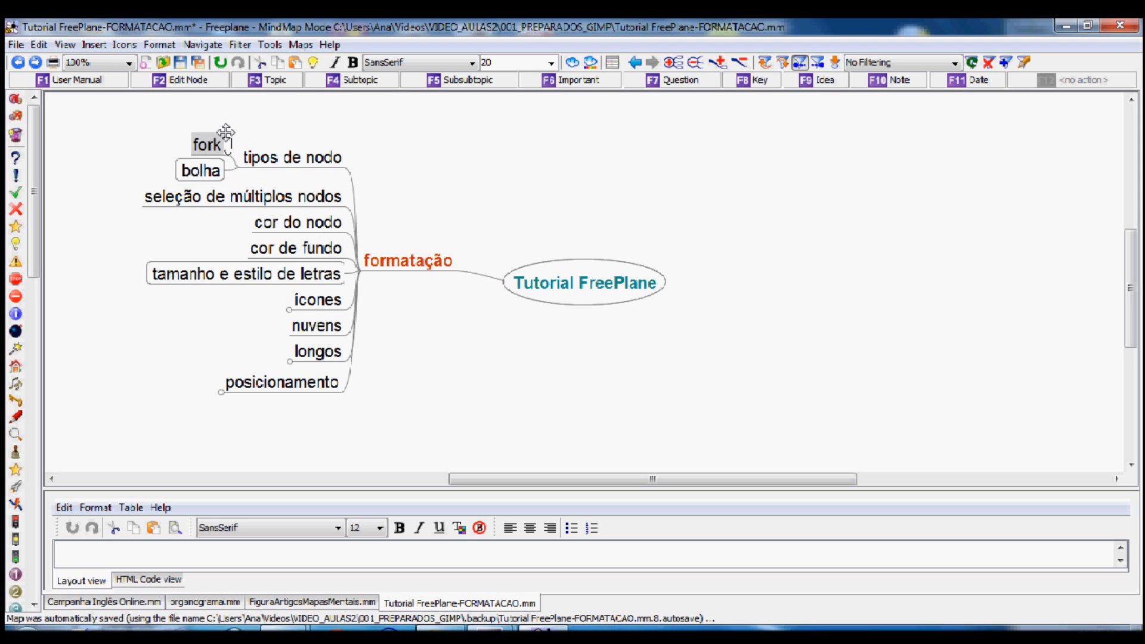
# Step: Change the shape of the cor do nodo node to Bubble
pyautogui.click(275, 224)
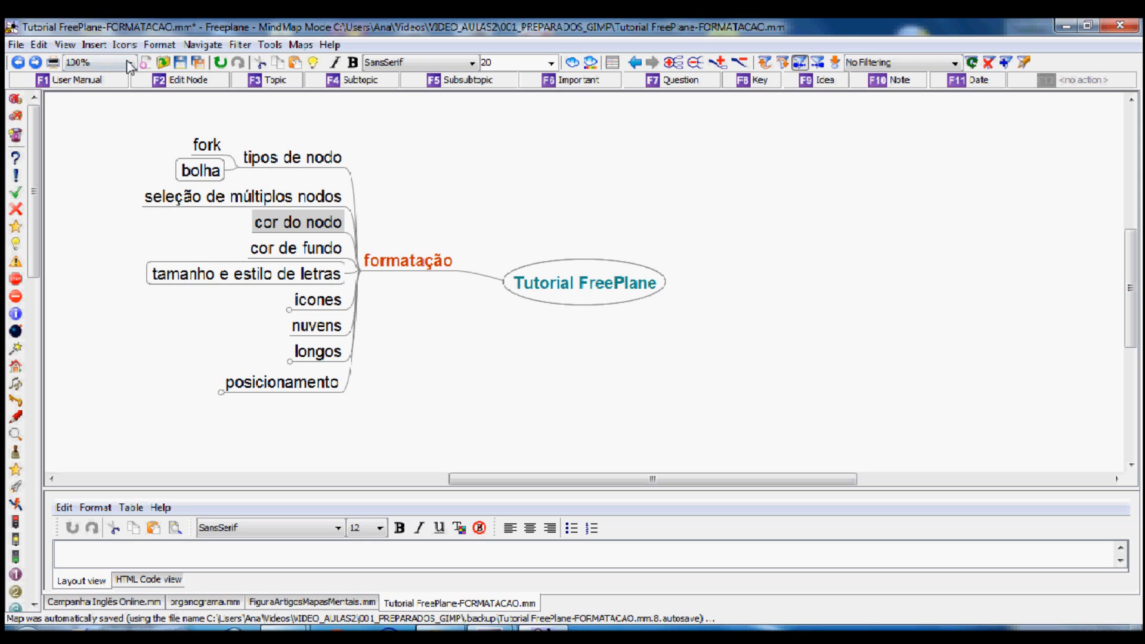
pyautogui.click(158, 44)
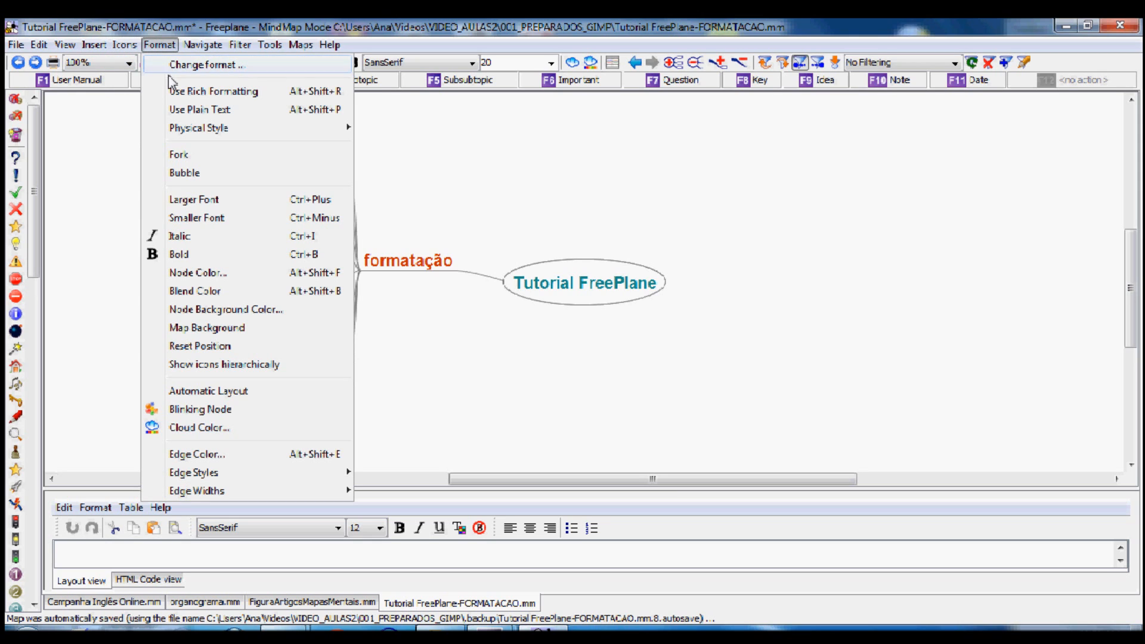
pyautogui.click(187, 174)
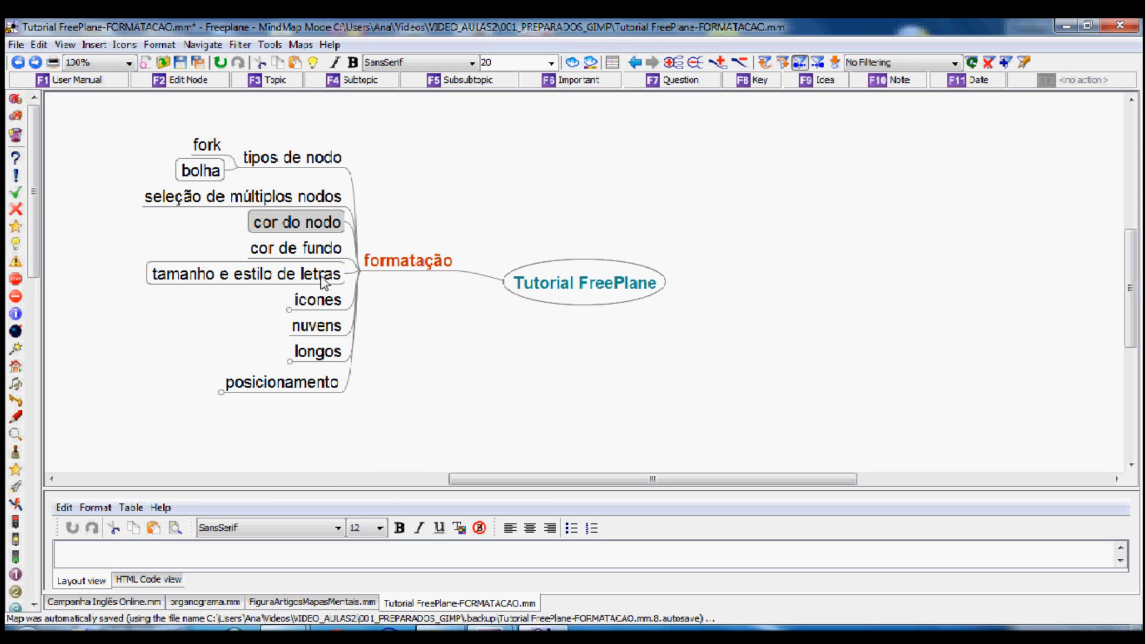
# Step: Add a child node with the text fsdfdfddf to the cor do nodo node
pyautogui.click(333, 325)
pyautogui.click(292, 225)
pyautogui.press('Insert')
pyautogui.write('fsdfdfddf')
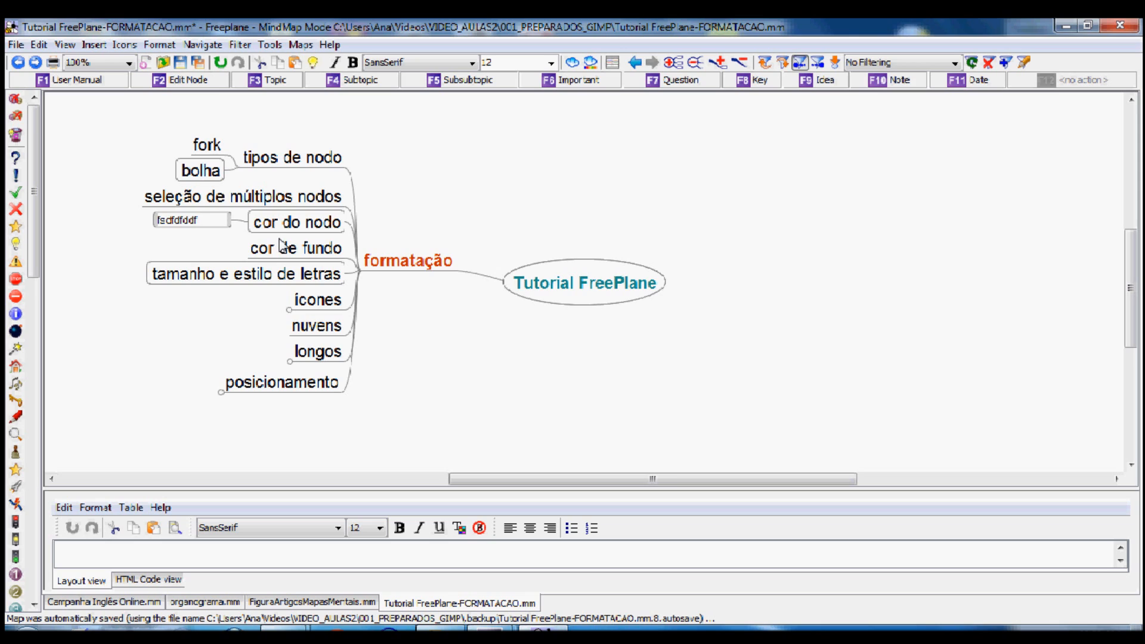
pyautogui.click(283, 245)
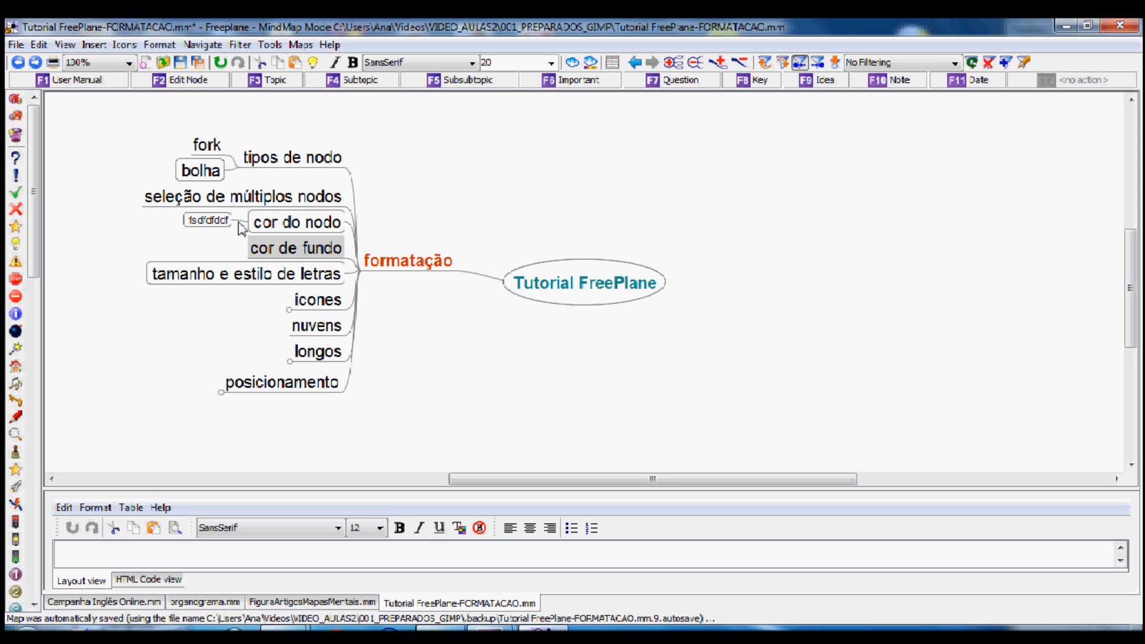
# Step: Set the font size of the fsdfdfddf node to 20 and delete that node from the map
pyautogui.click(214, 223)
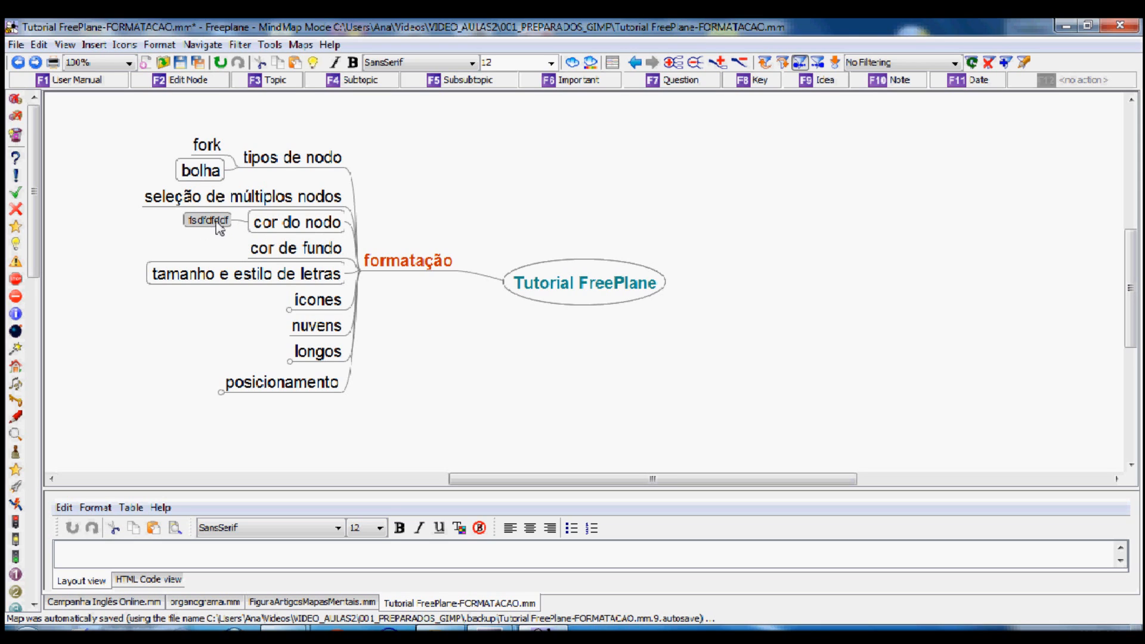
pyautogui.click(282, 231)
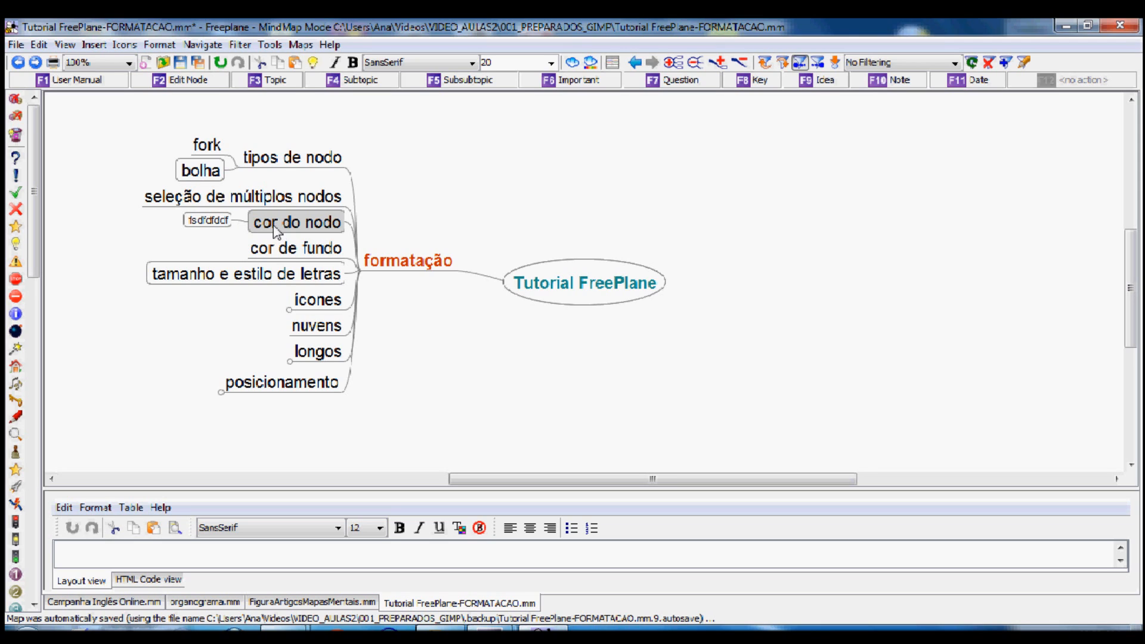
pyautogui.click(209, 222)
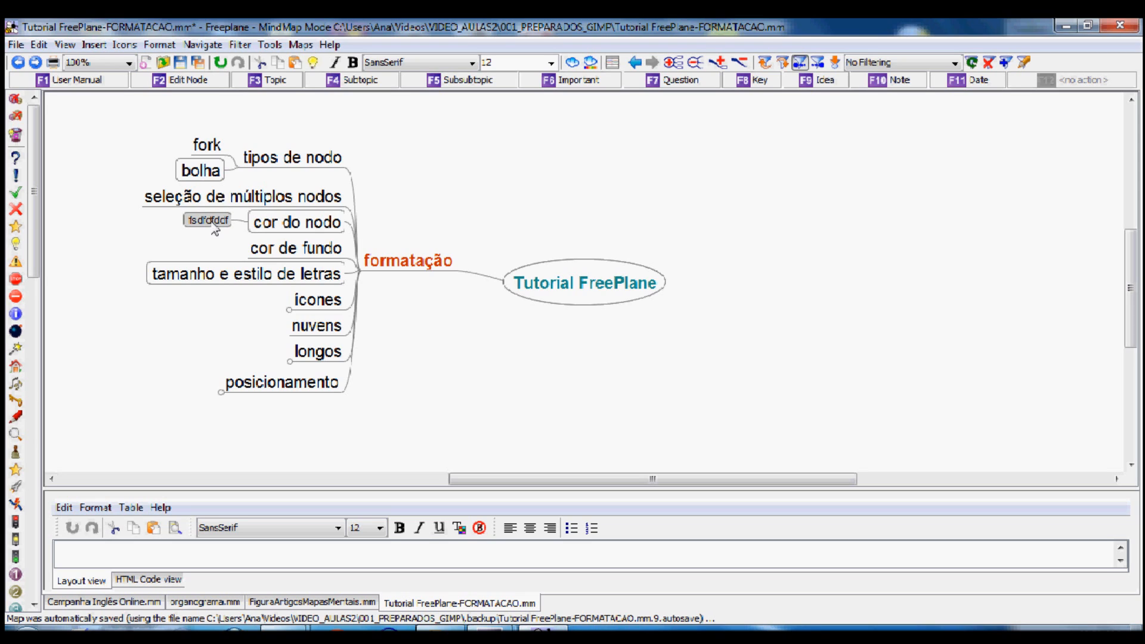
pyautogui.click(550, 62)
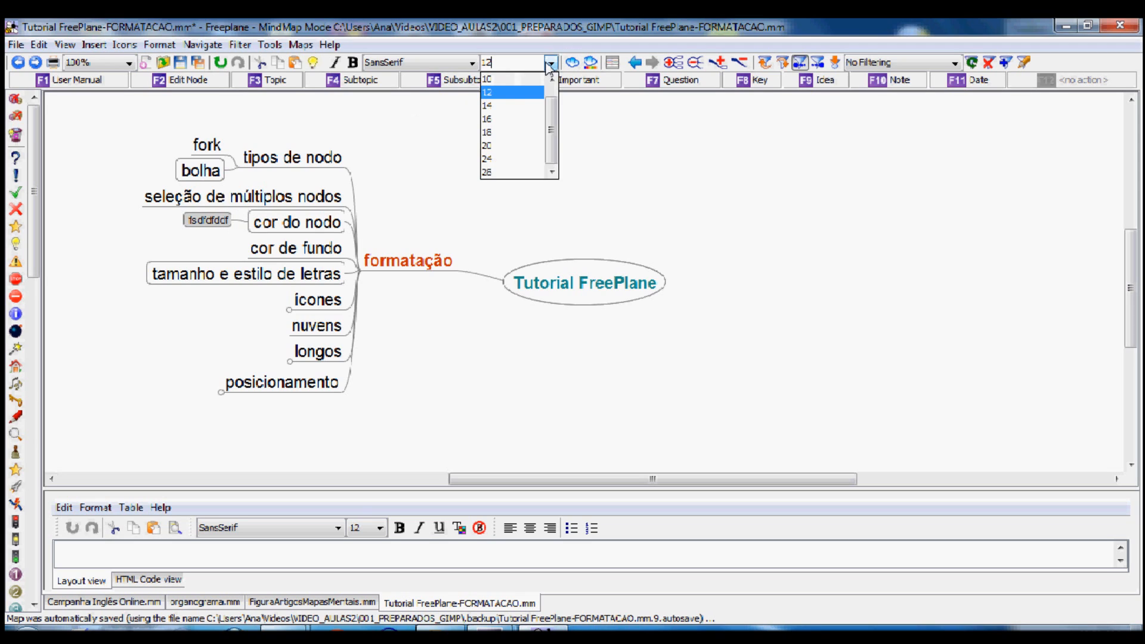
pyautogui.click(495, 146)
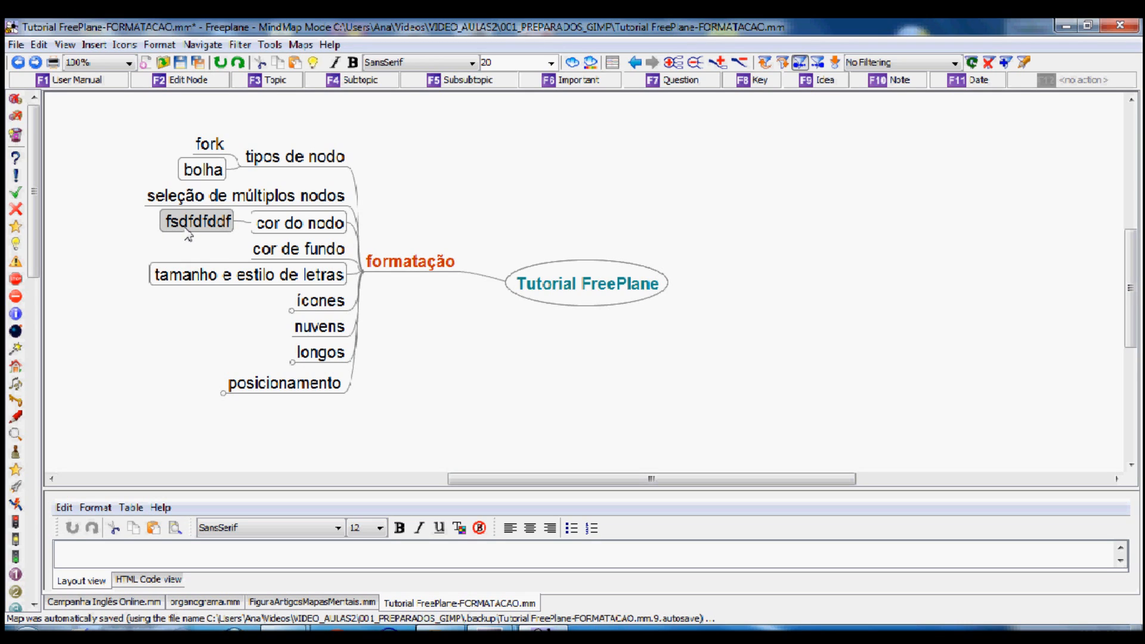
pyautogui.press('Delete')
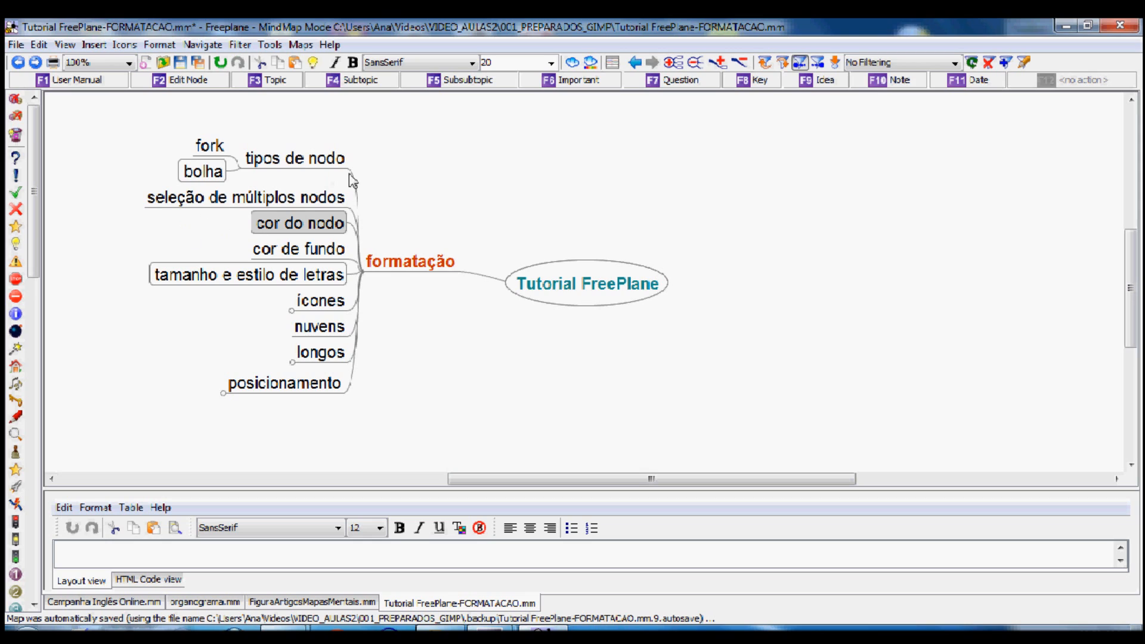
pyautogui.click(298, 248)
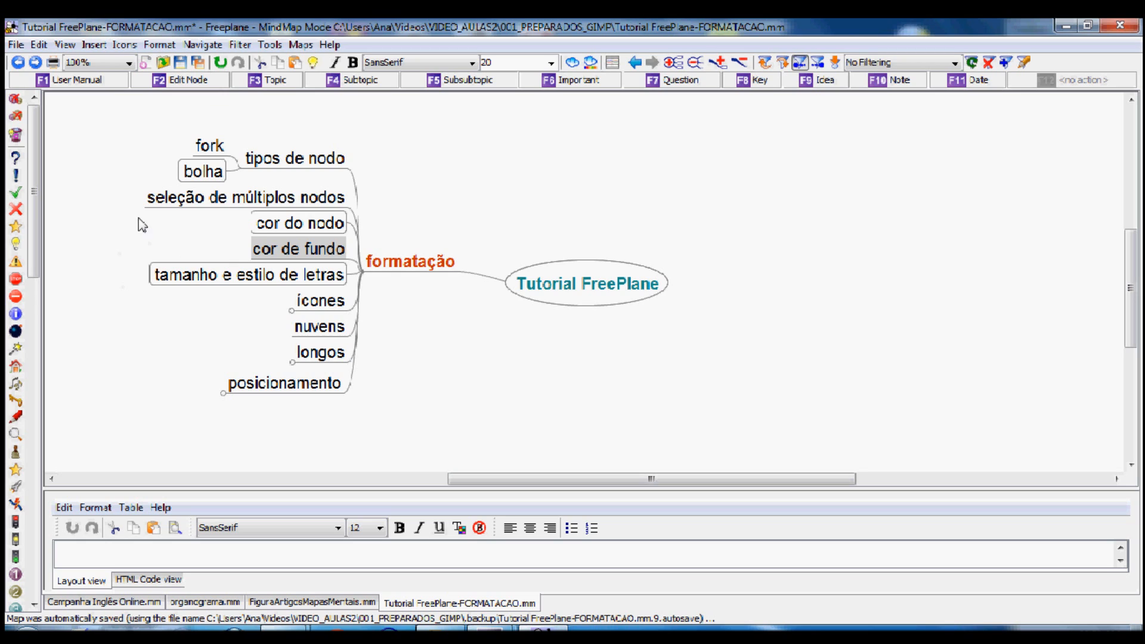
pyautogui.click(158, 45)
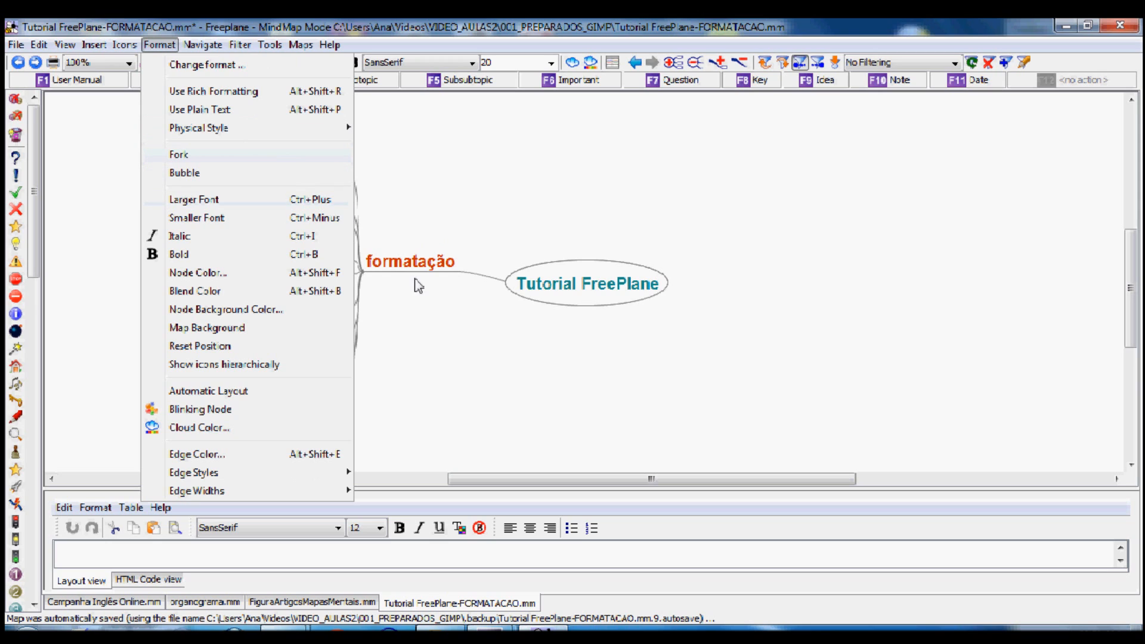
pyautogui.click(421, 197)
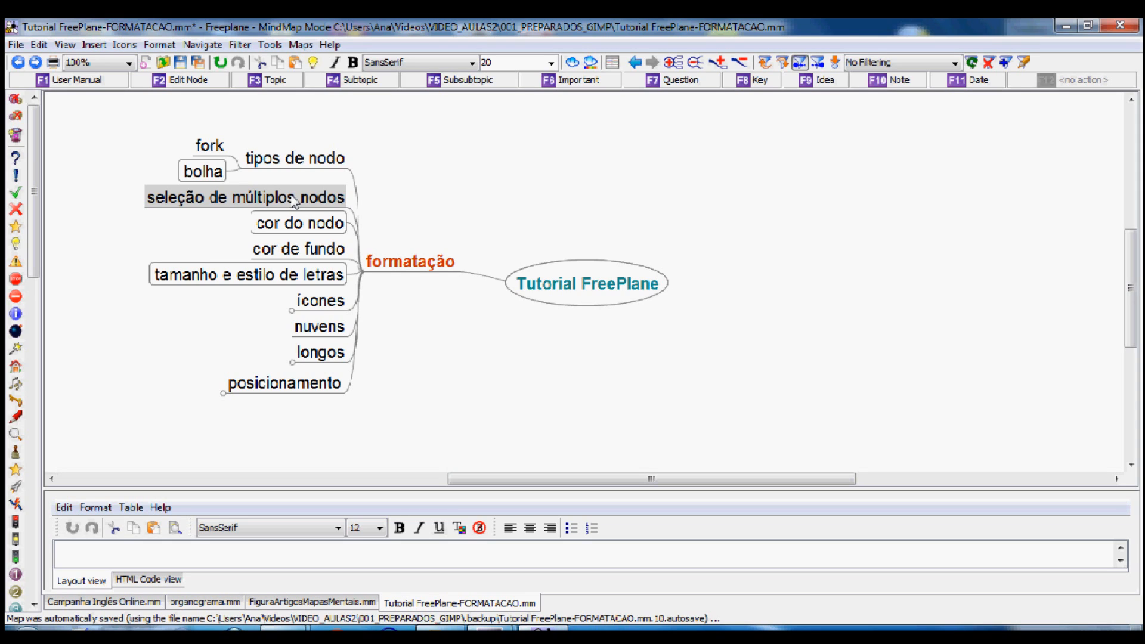
# Step: Select seleção de múltiplos nodos, tamanho e estilo de letras, nuvens, posicionamento and fork together
pyautogui.press('ctrl')
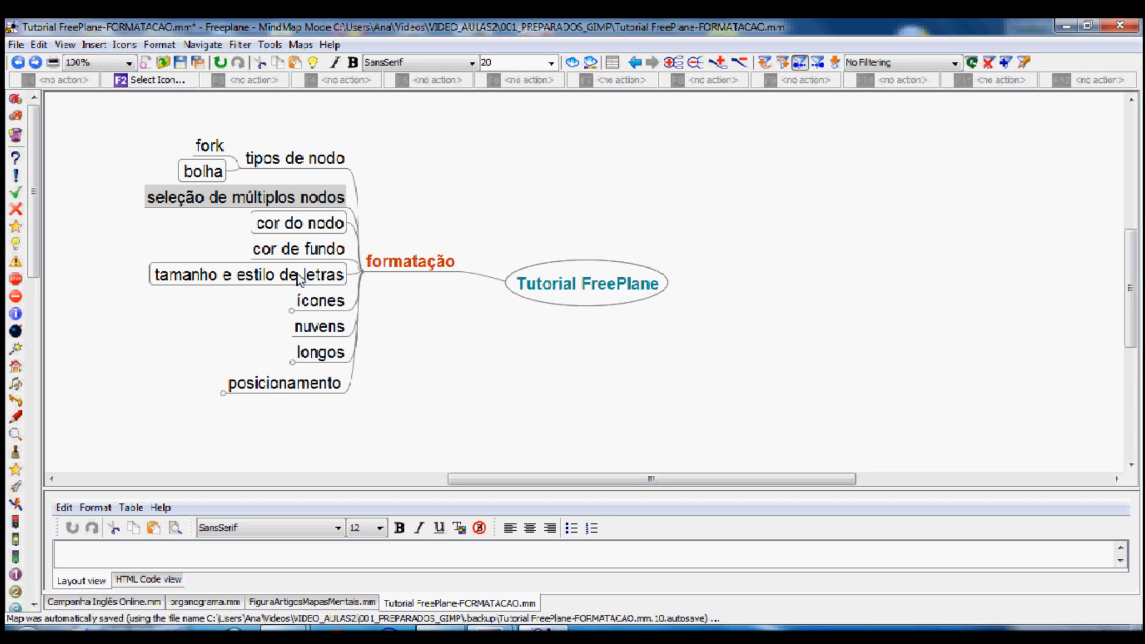
pyautogui.keyDown('ctrl'); pyautogui.click(303, 278); pyautogui.keyUp('ctrl')
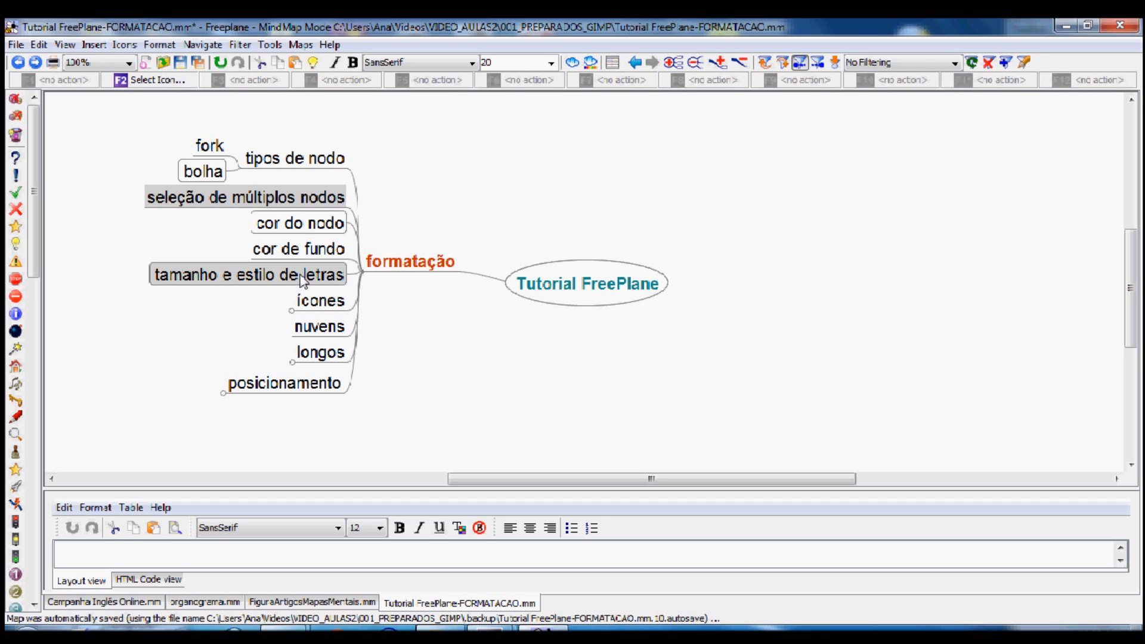
pyautogui.keyDown('ctrl'); pyautogui.click(322, 331); pyautogui.keyUp('ctrl')
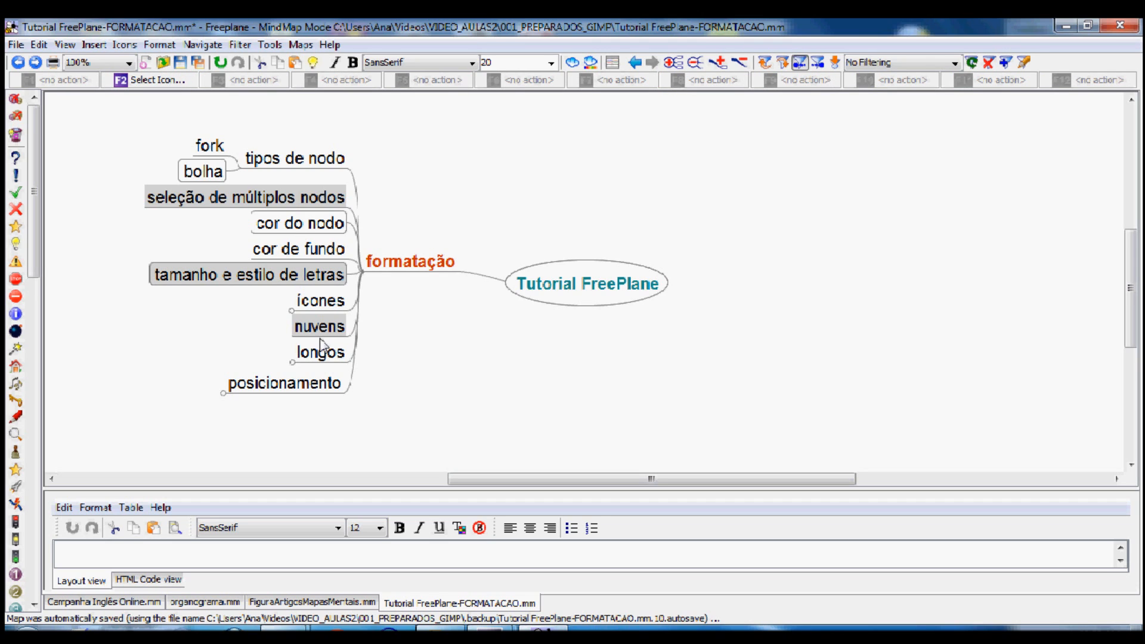
pyautogui.keyDown('ctrl'); pyautogui.click(316, 390); pyautogui.keyUp('ctrl')
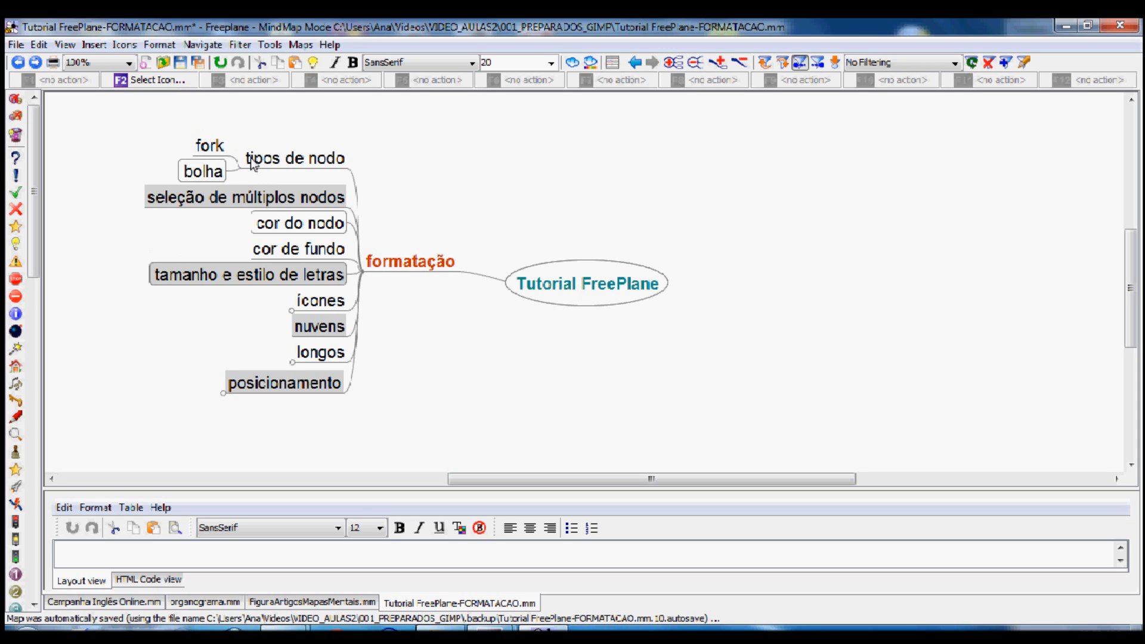
pyautogui.click(207, 149)
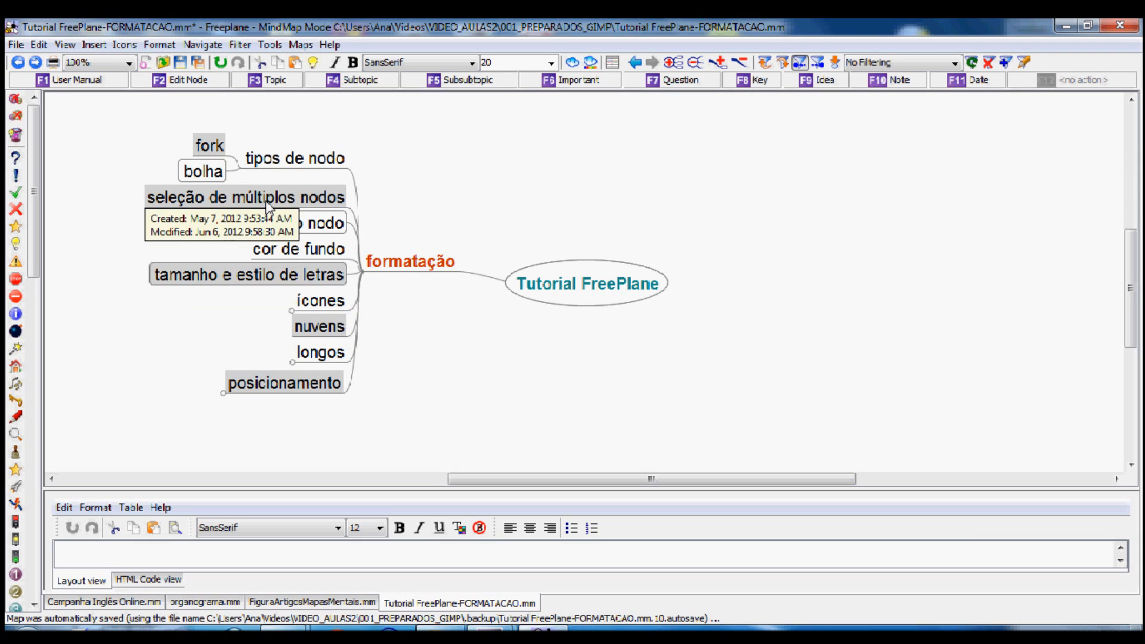
# Step: Set the node color of the selected fork, seleção de múltiplos nodos, tamanho e estilo de letras, nuvens and posicionamento nodes to orange
pyautogui.rightClick(308, 203)
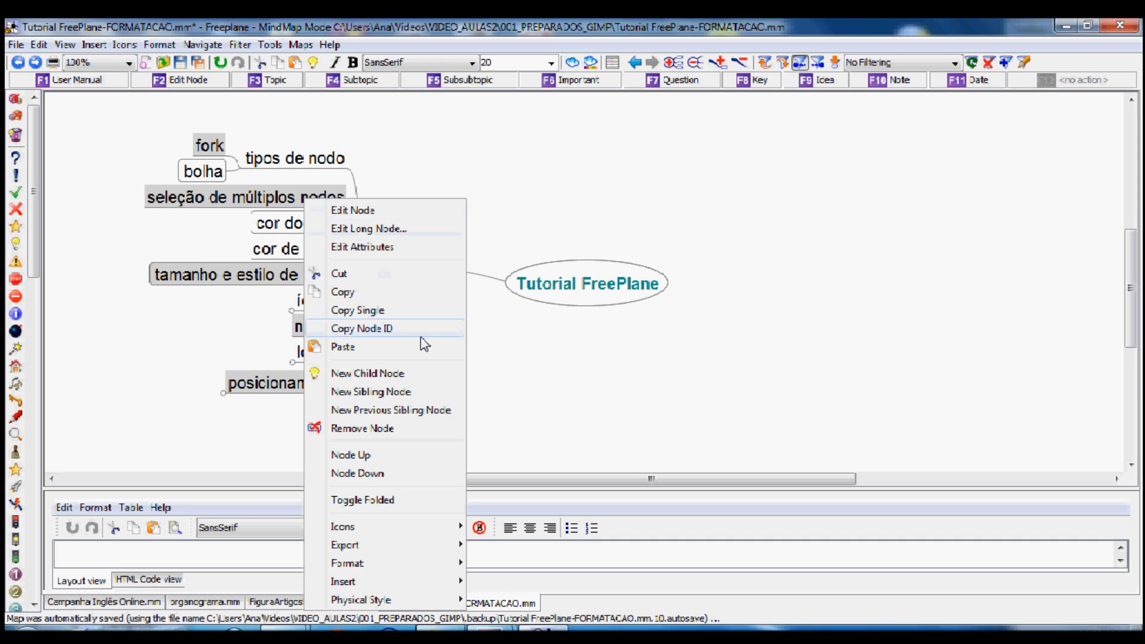
pyautogui.moveTo(406, 565)
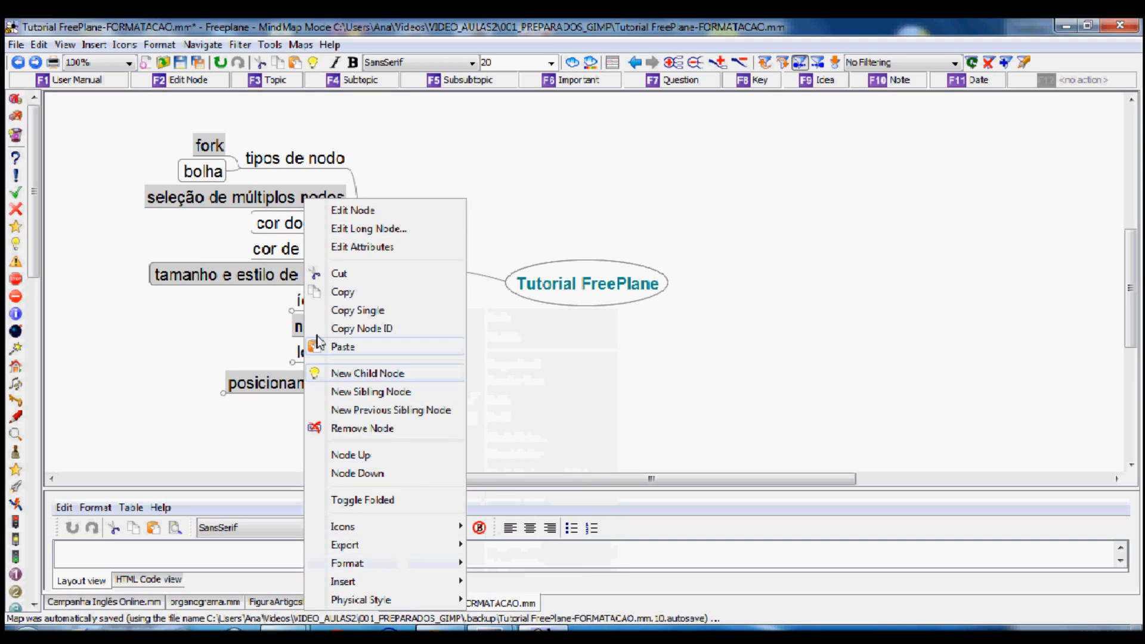
pyautogui.click(160, 45)
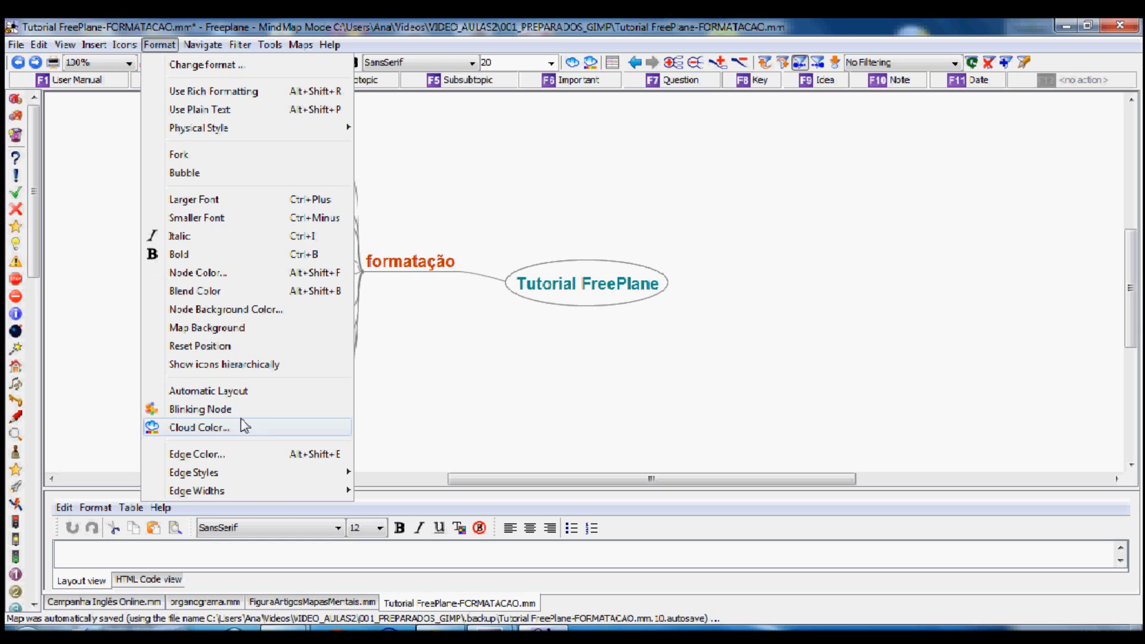
pyautogui.click(215, 274)
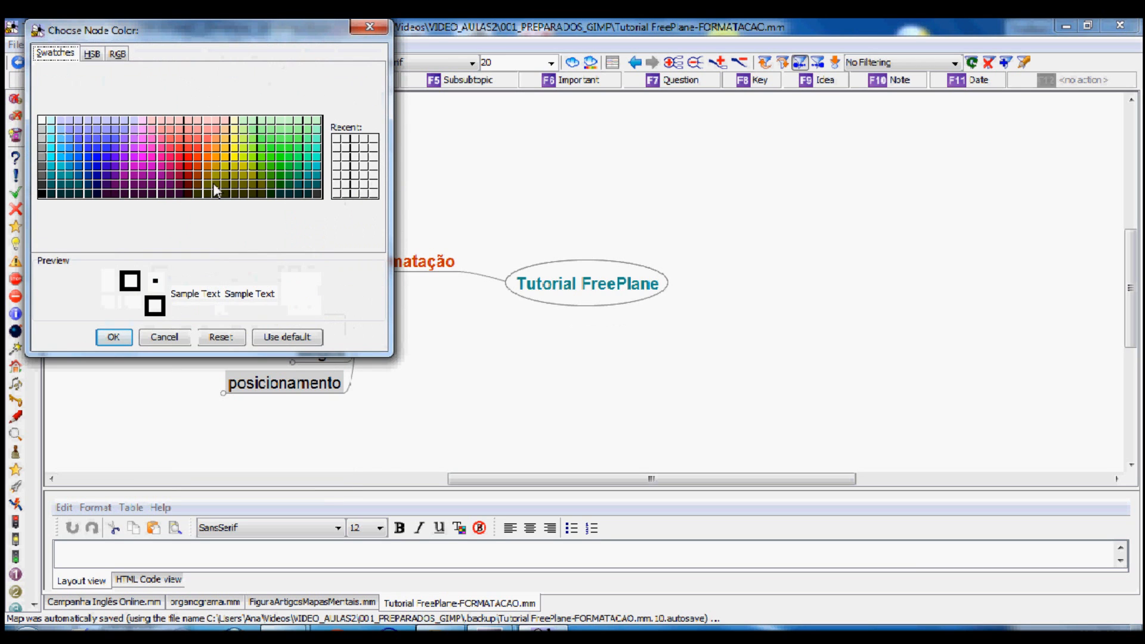
pyautogui.moveTo(192, 26); pyautogui.dragTo(708, 104)
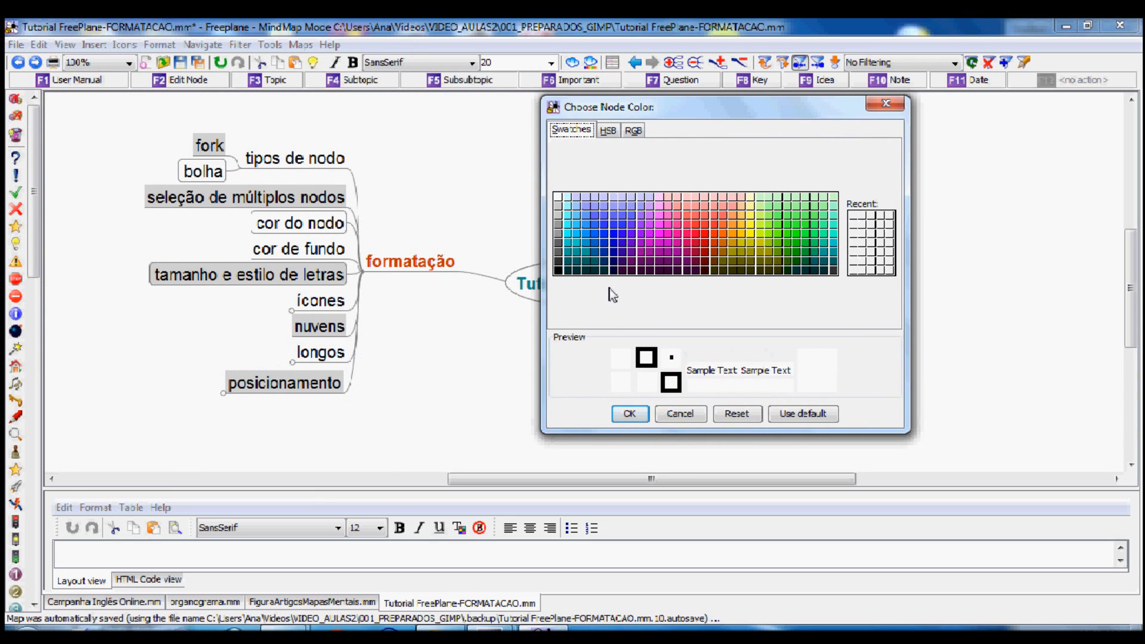
pyautogui.click(721, 233)
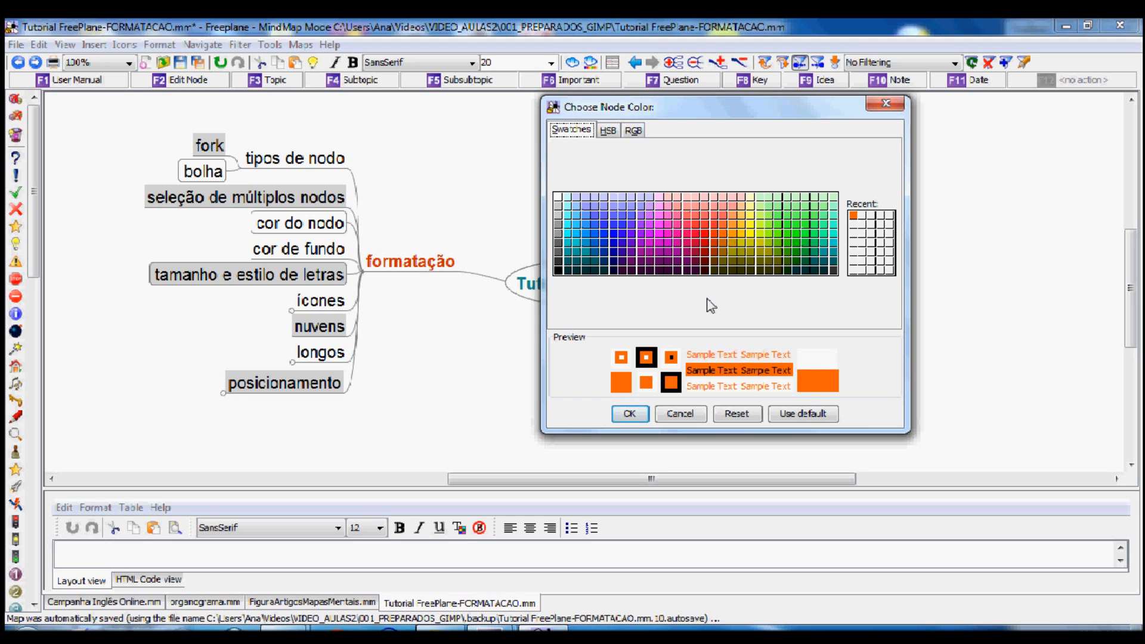
pyautogui.click(631, 414)
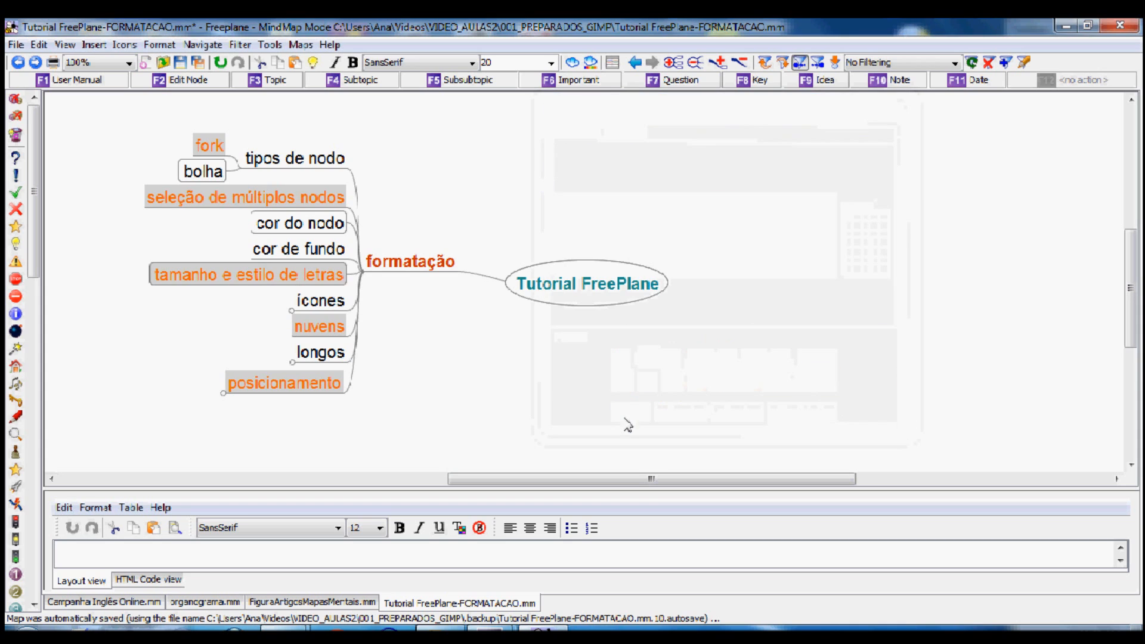
pyautogui.click(617, 287)
pyautogui.click(321, 328)
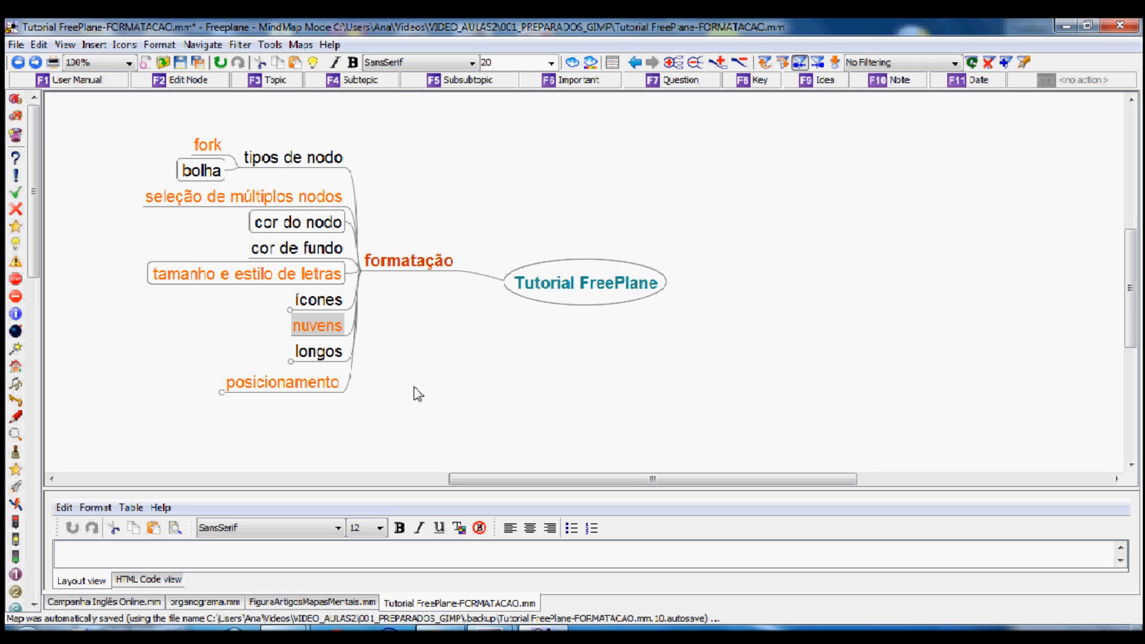
# Step: Give the cor de fundo, tamanho e estilo de letras, longos and posicionamento nodes a yellow background color
pyautogui.click(280, 254)
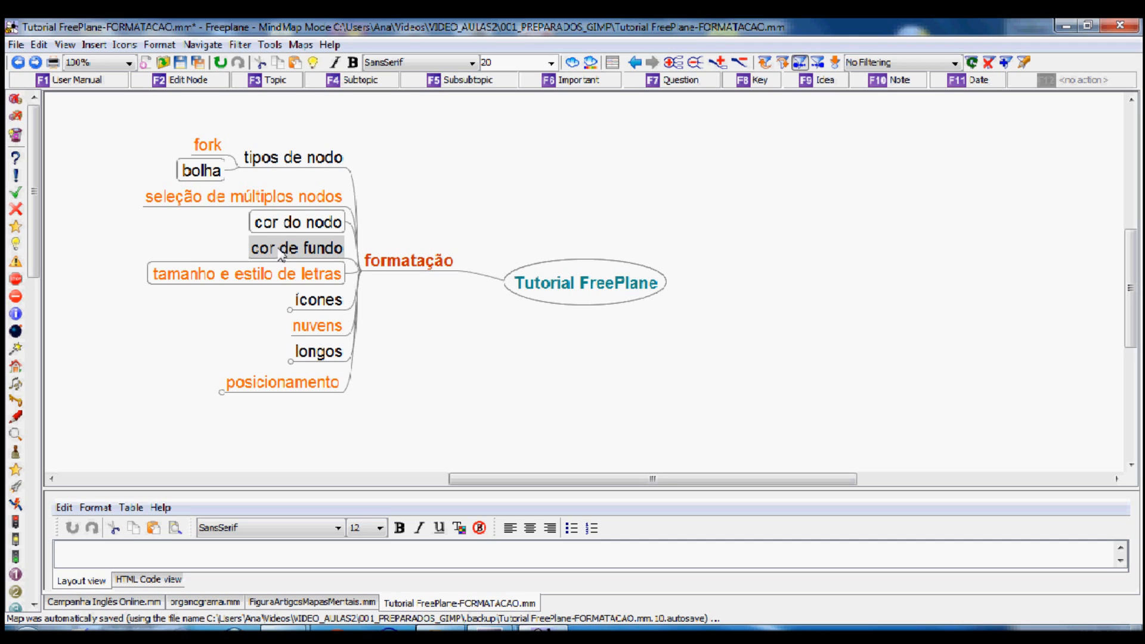
pyautogui.keyDown('ctrl'); pyautogui.click(288, 277); pyautogui.keyUp('ctrl')
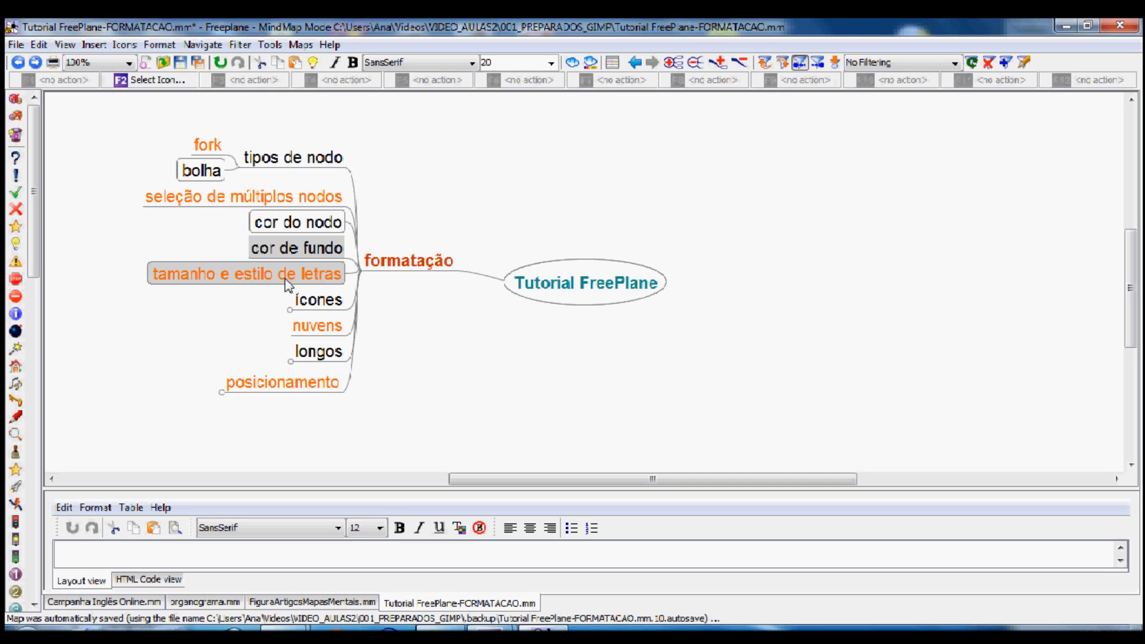
pyautogui.keyDown('ctrl'); pyautogui.click(316, 356); pyautogui.keyUp('ctrl')
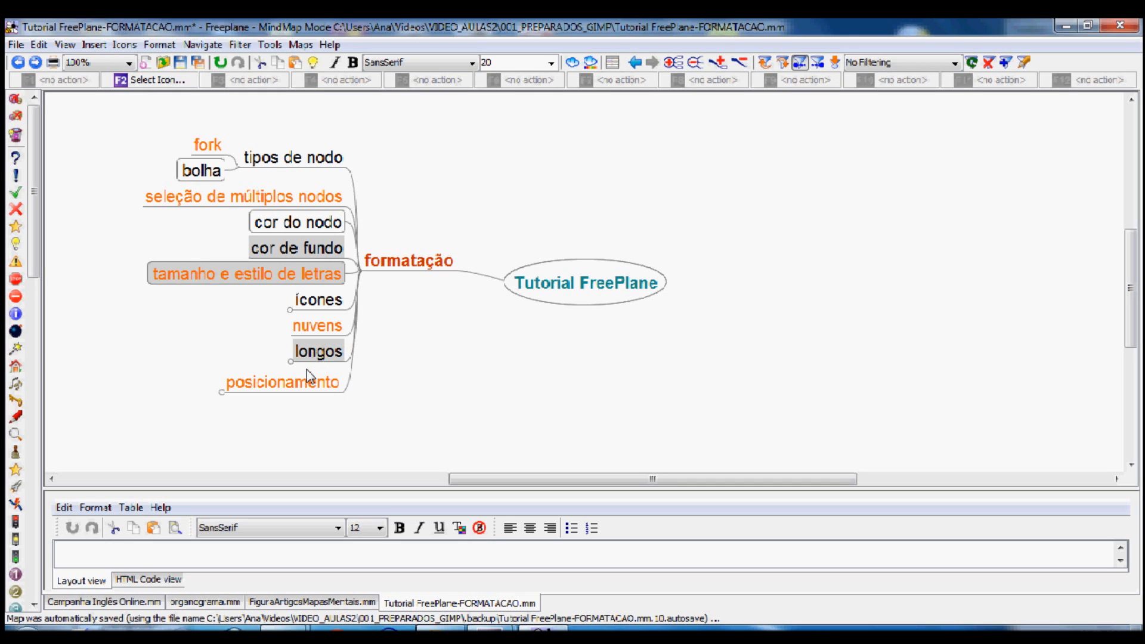
pyautogui.keyDown('ctrl'); pyautogui.click(299, 389); pyautogui.keyUp('ctrl')
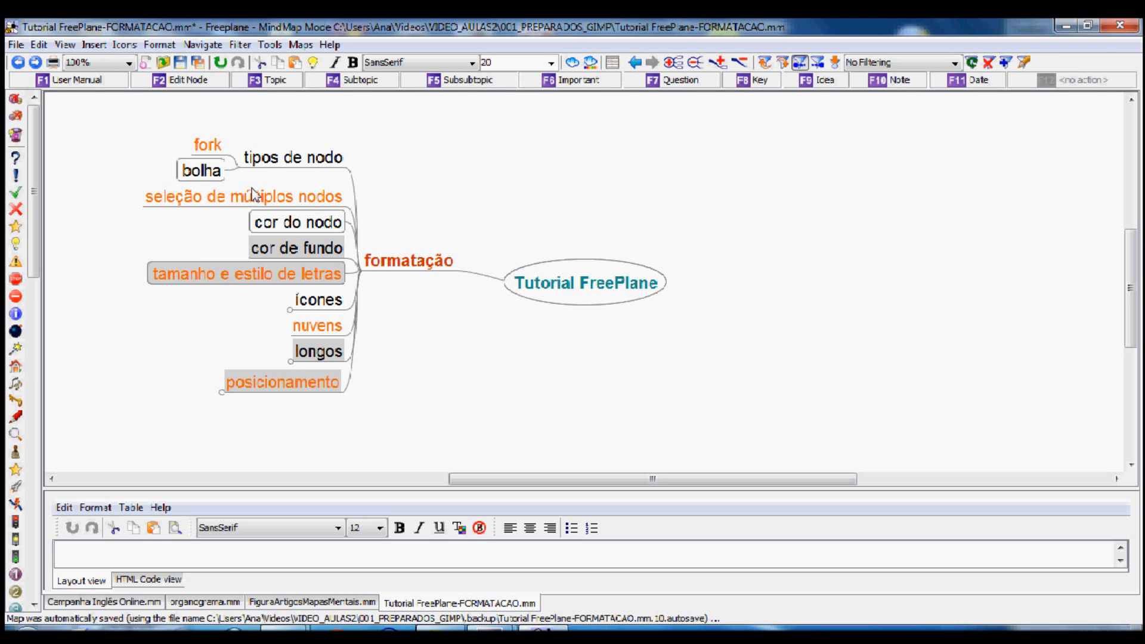
pyautogui.click(159, 44)
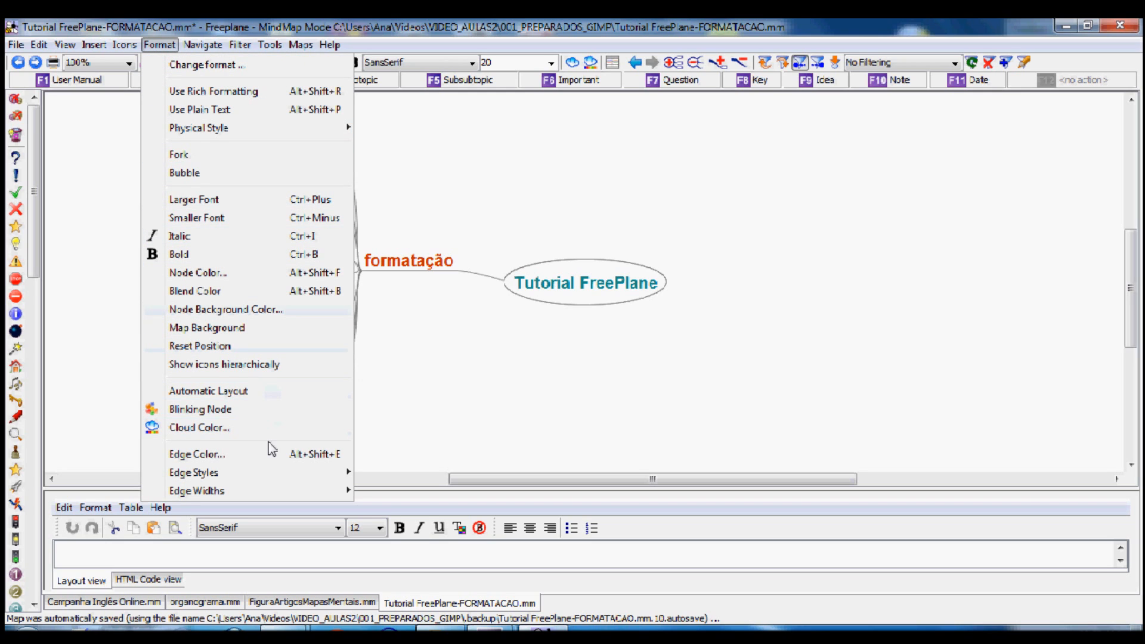
pyautogui.click(249, 312)
pyautogui.moveTo(282, 232); pyautogui.dragTo(794, 127)
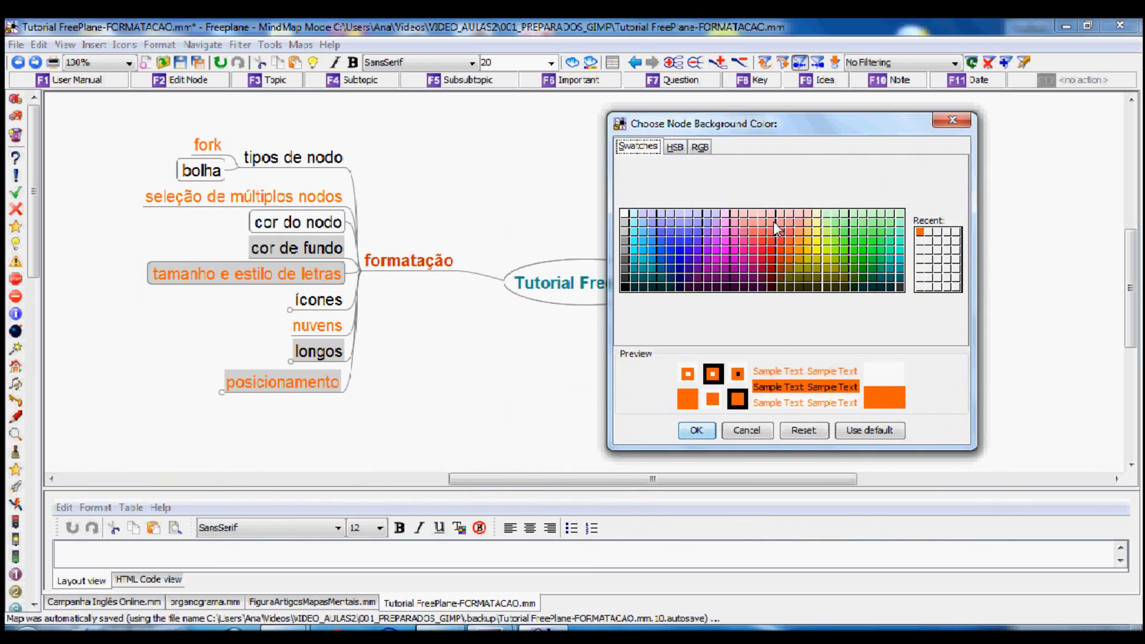
pyautogui.click(824, 229)
pyautogui.click(818, 235)
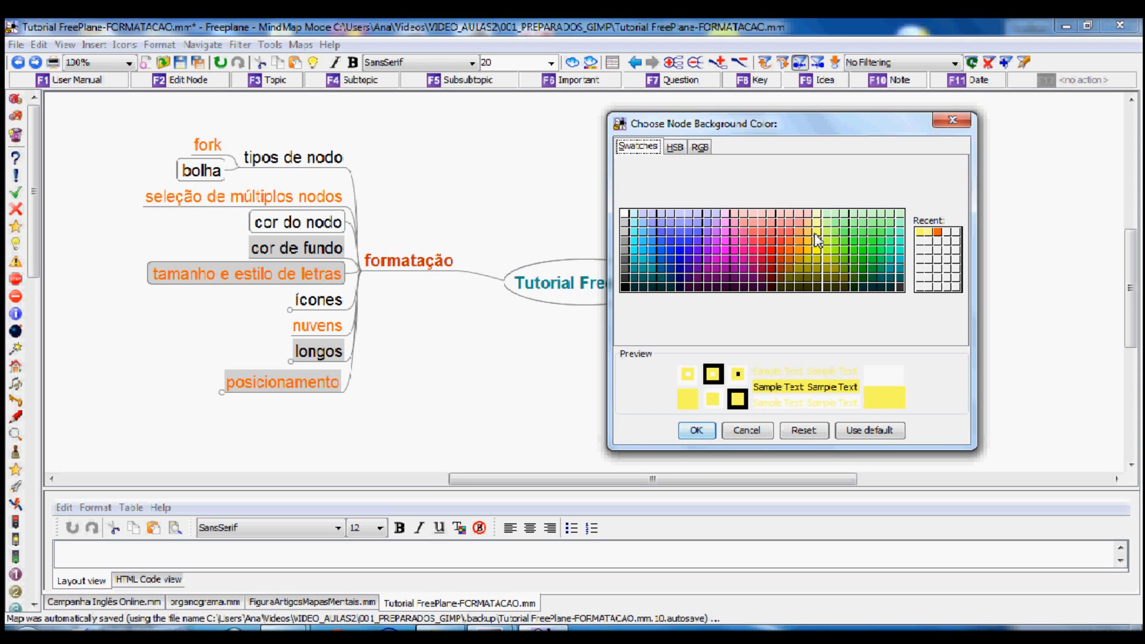
pyautogui.click(696, 431)
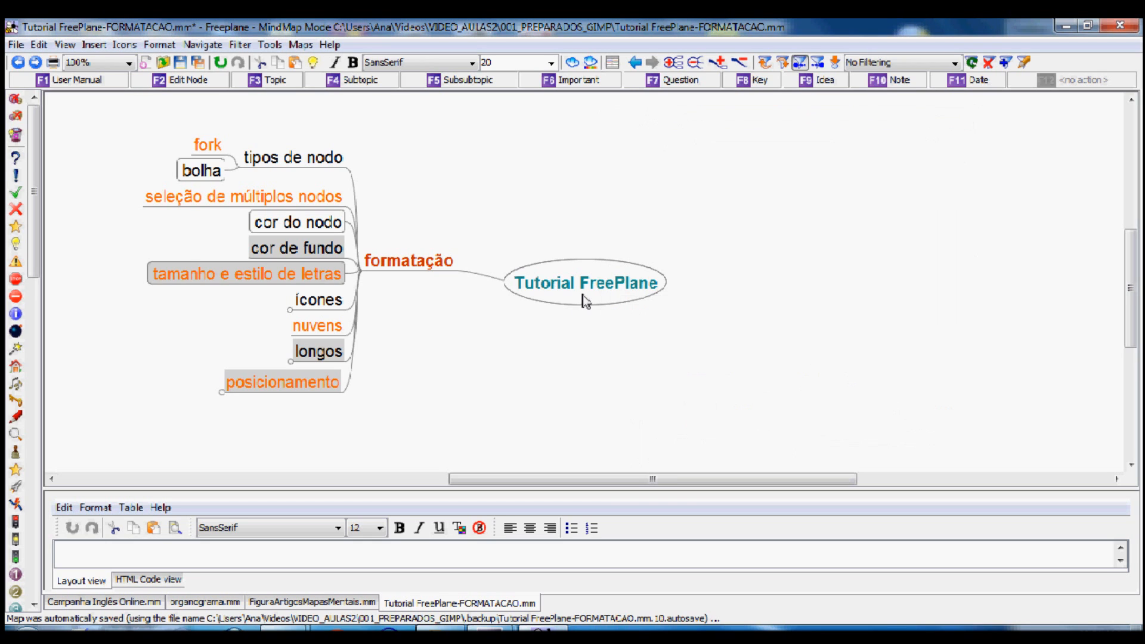
pyautogui.click(583, 297)
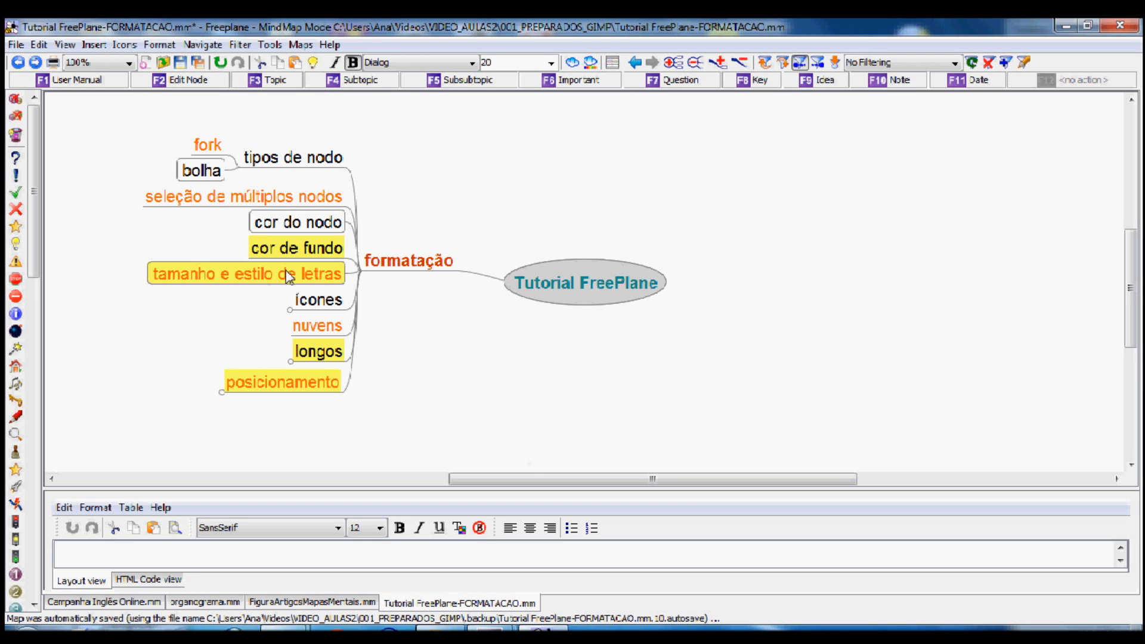
pyautogui.click(264, 279)
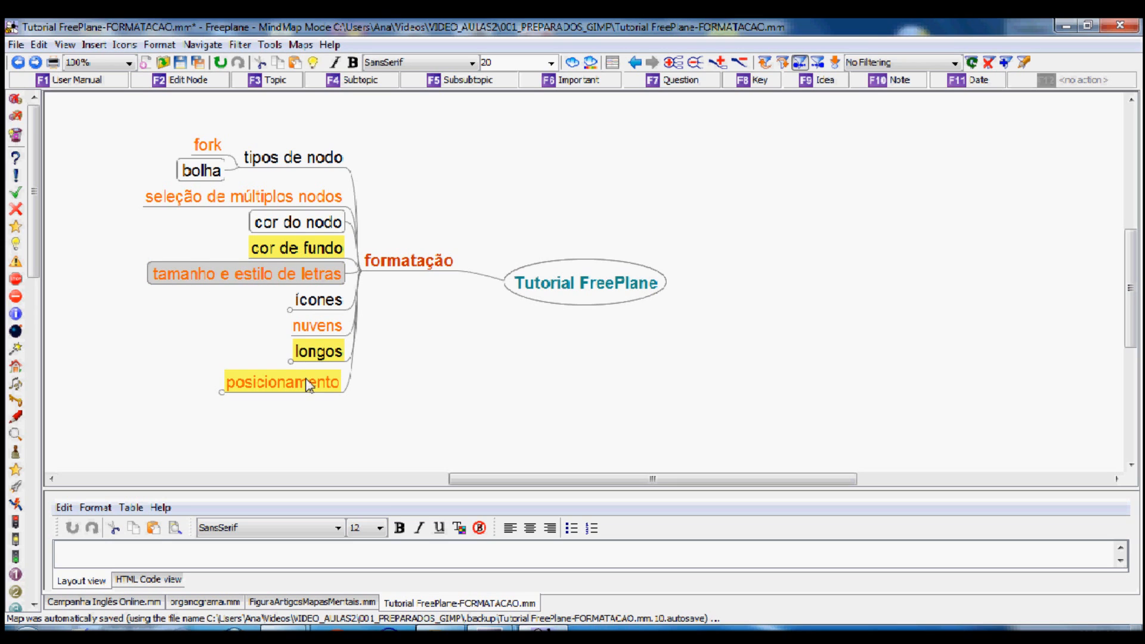
pyautogui.click(316, 356)
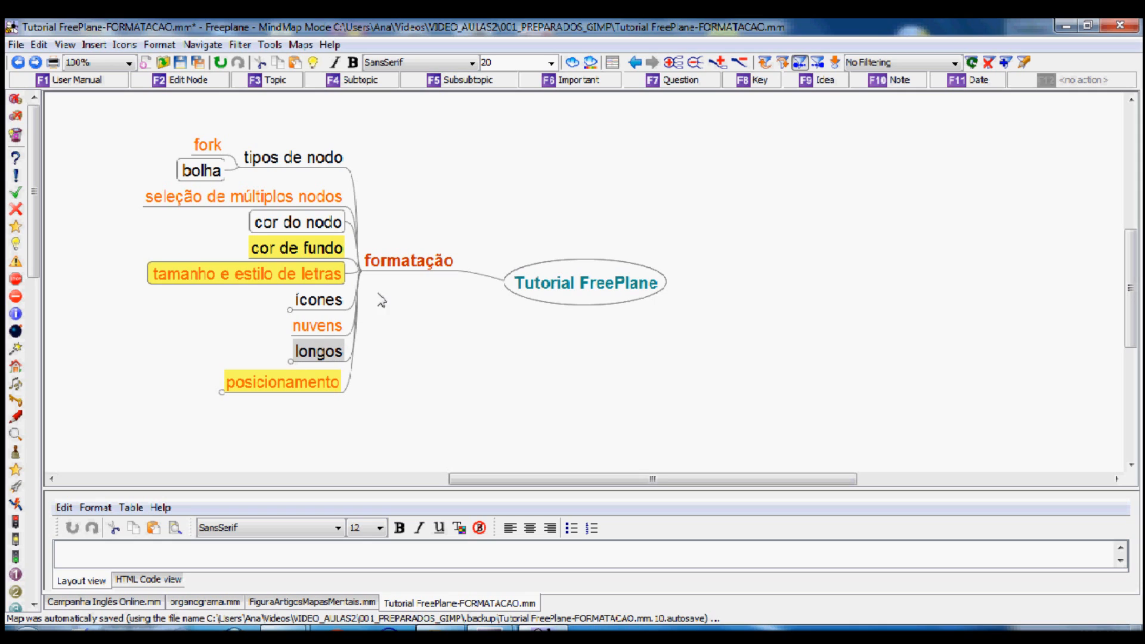
pyautogui.click(314, 228)
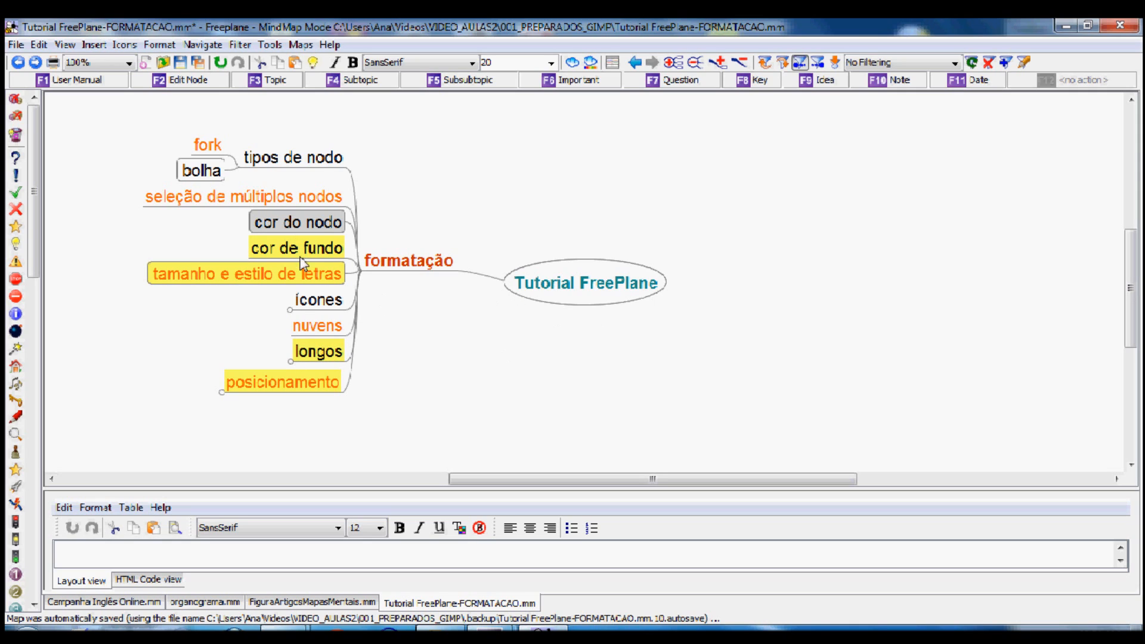
# Step: Try the Segoe UI font on the tamanho e estilo de letras node and settle on Serif
pyautogui.click(305, 282)
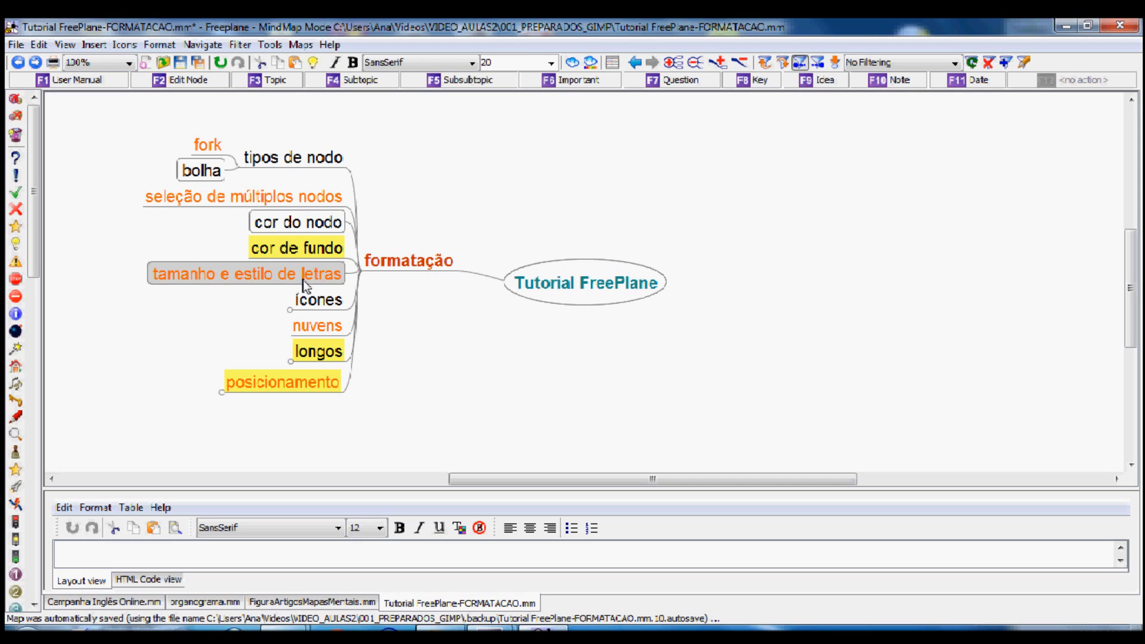
pyautogui.click(473, 63)
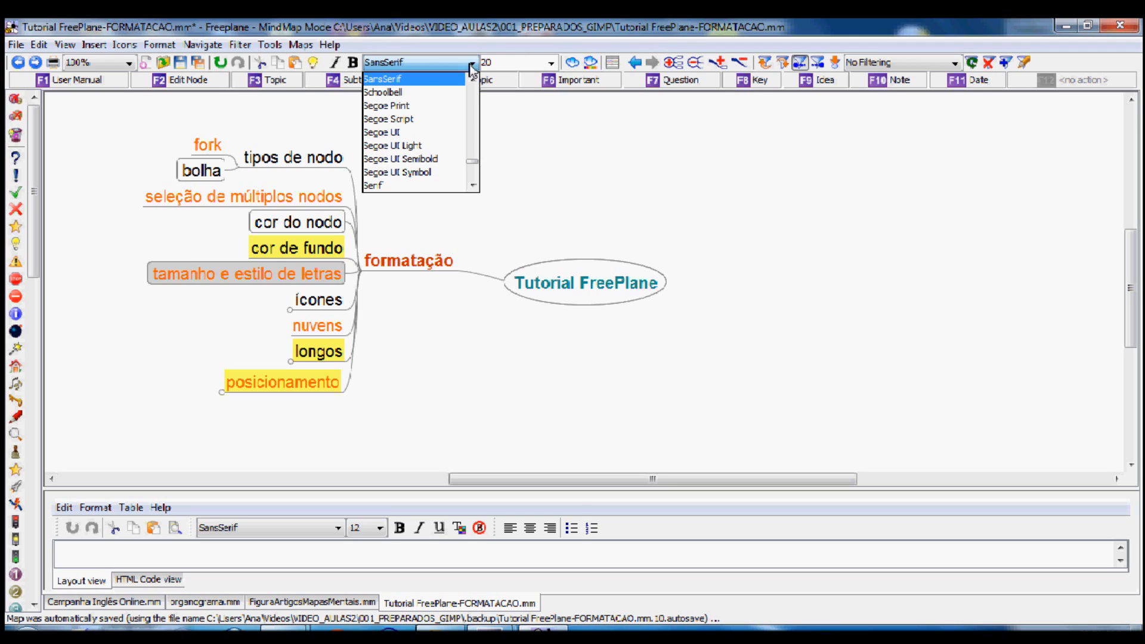
pyautogui.click(435, 132)
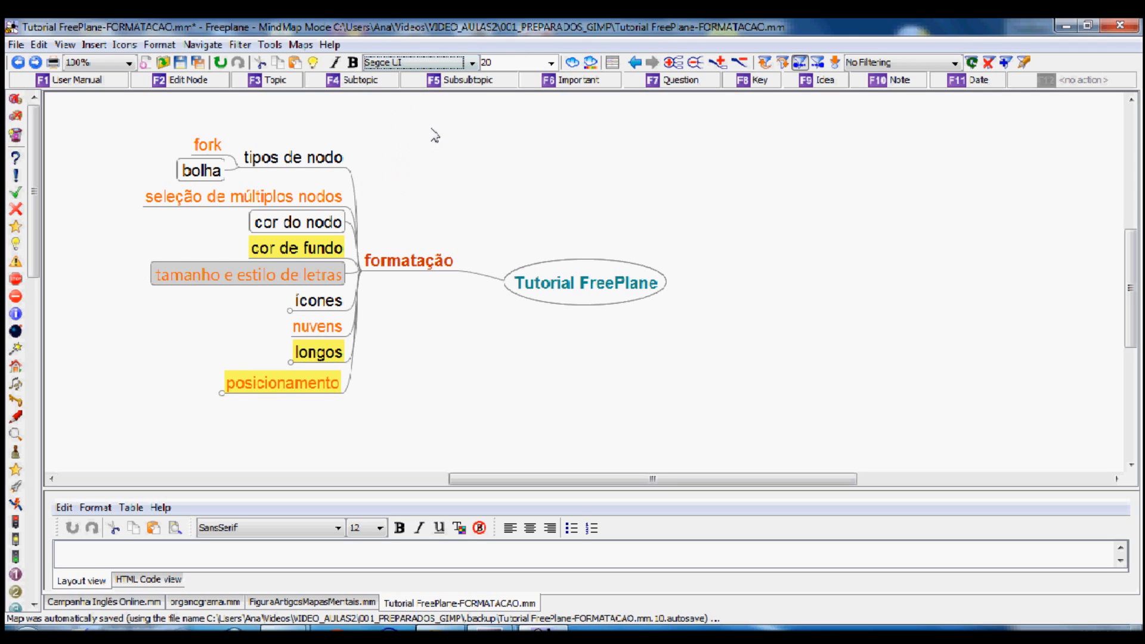
pyautogui.click(473, 63)
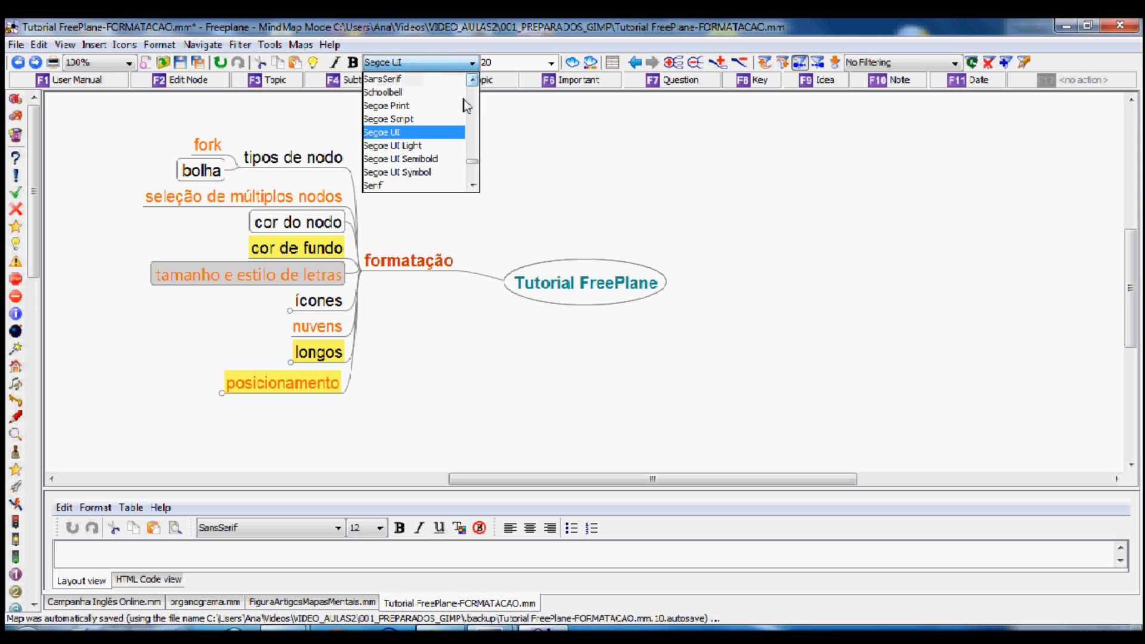
pyautogui.click(442, 185)
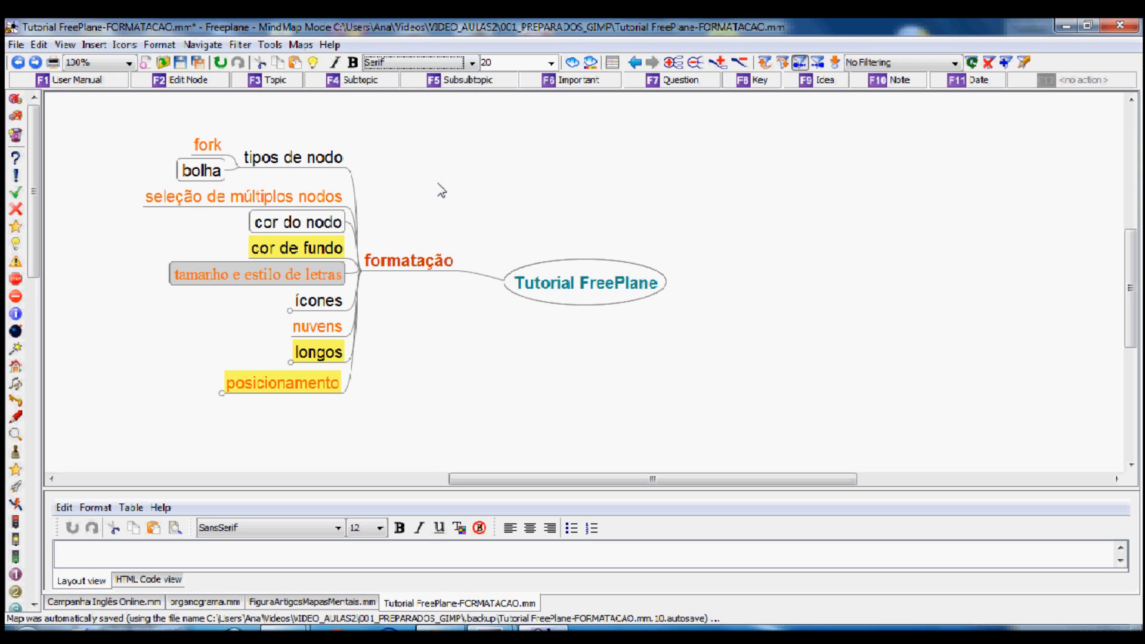
# Step: Try font size 14 on the tamanho e estilo de letras node and settle on 28
pyautogui.click(550, 63)
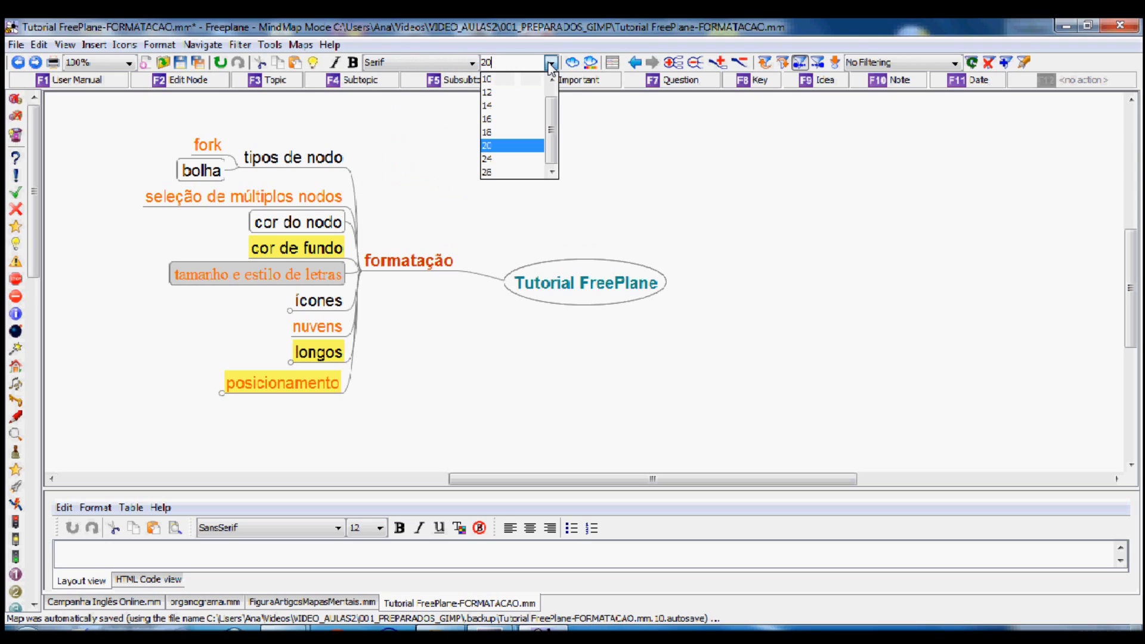
pyautogui.click(512, 105)
pyautogui.click(550, 62)
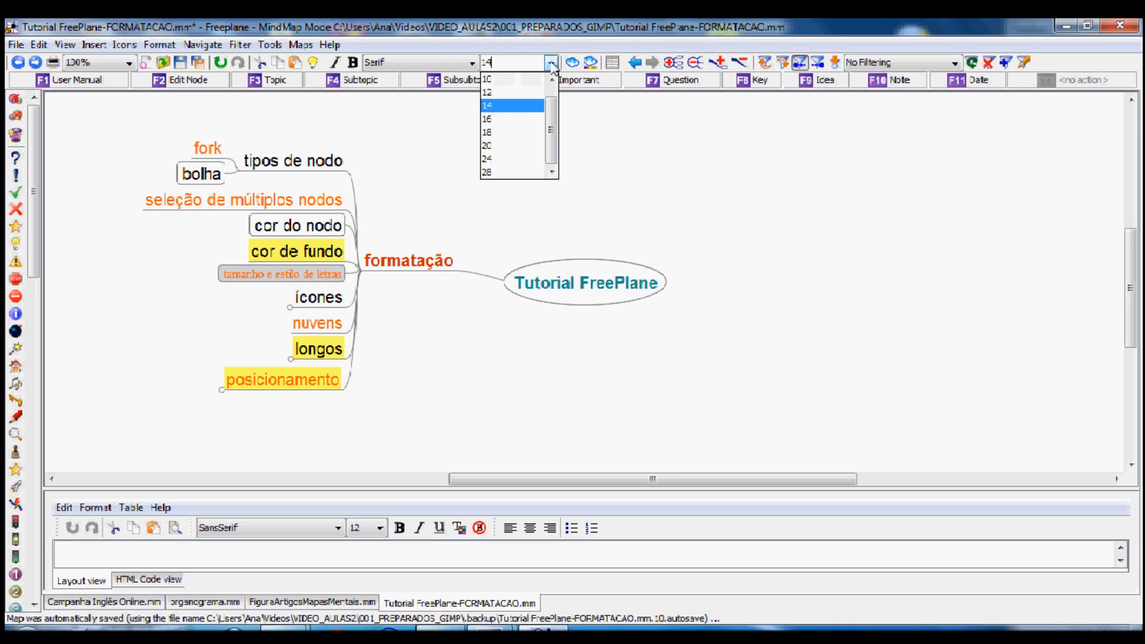
pyautogui.click(519, 172)
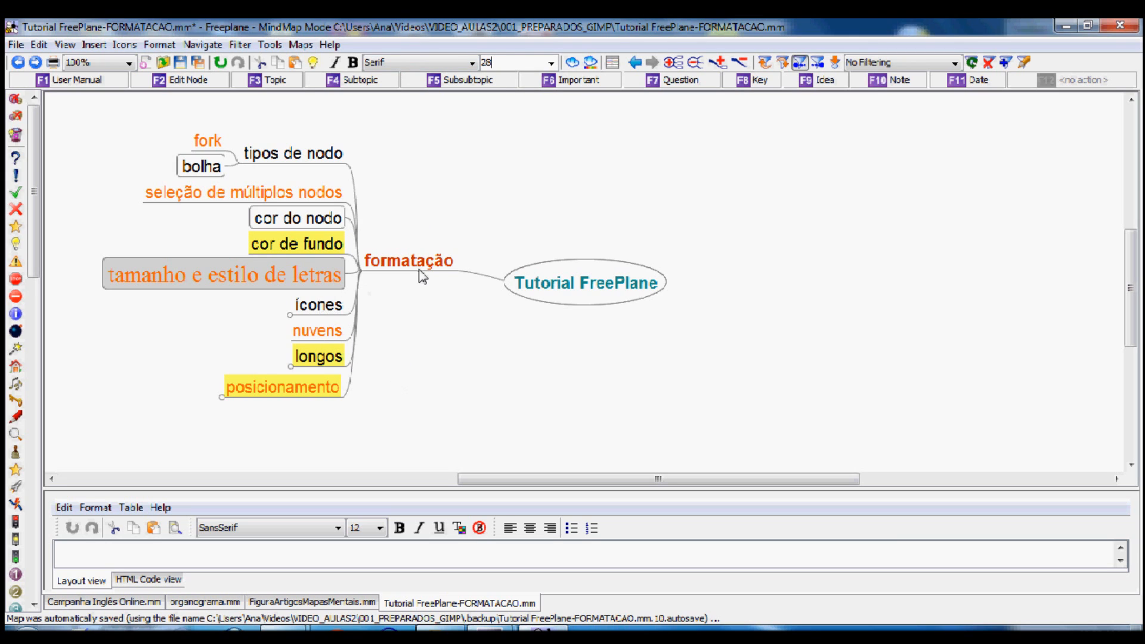
# Step: Add the exclamation mark icon to the seleção de múltiplos nodos node
pyautogui.moveTo(500, 486); pyautogui.dragTo(429, 486)
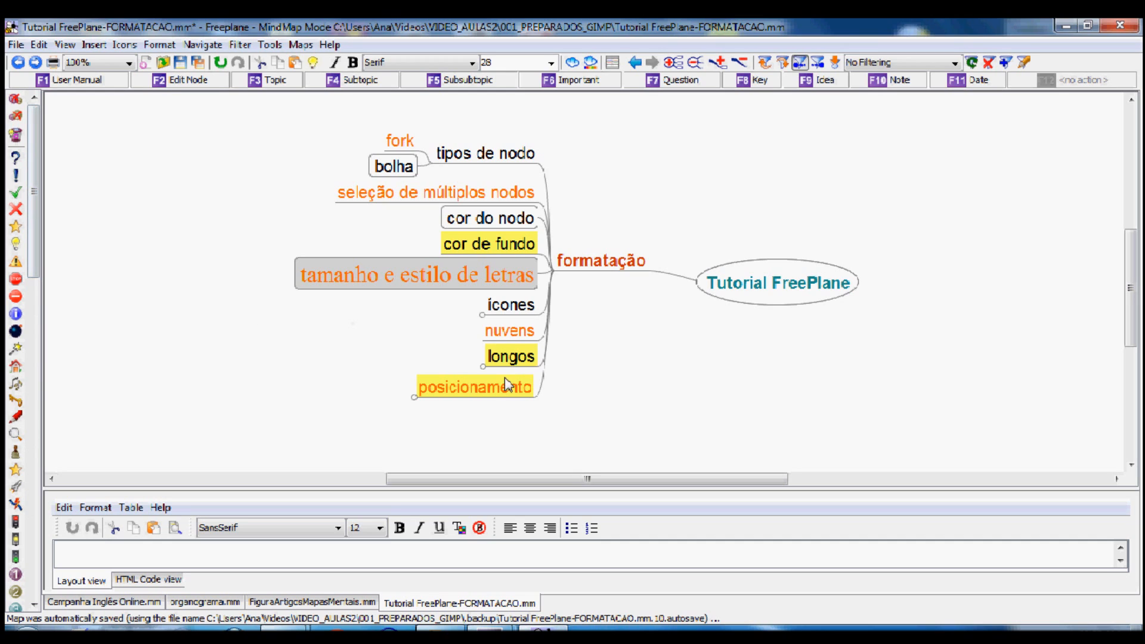
pyautogui.click(424, 197)
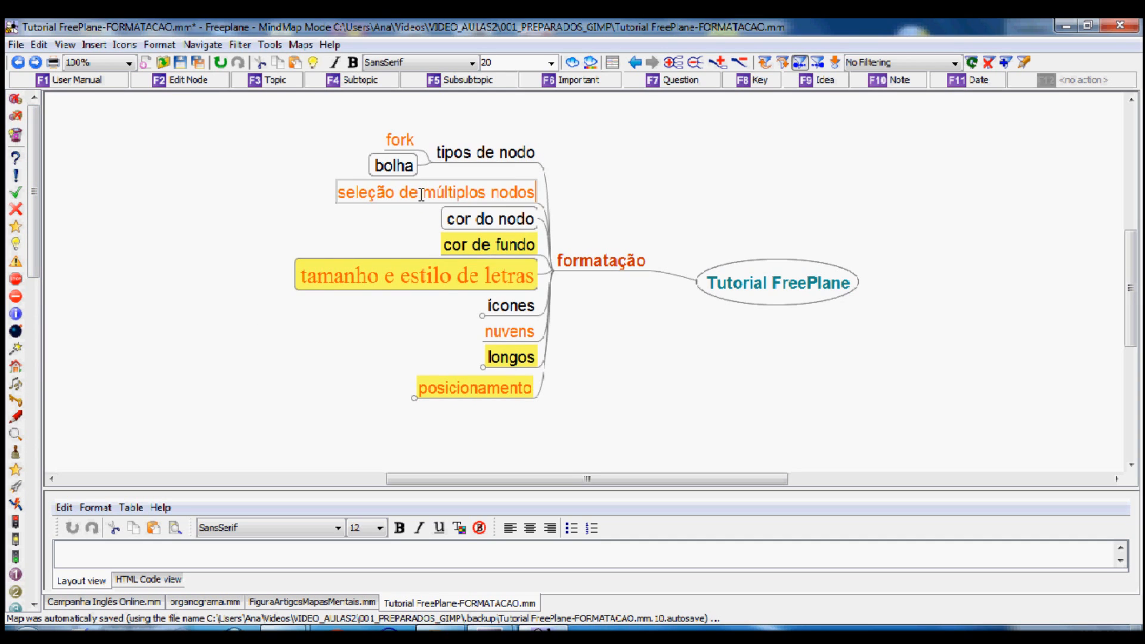
pyautogui.click(325, 213)
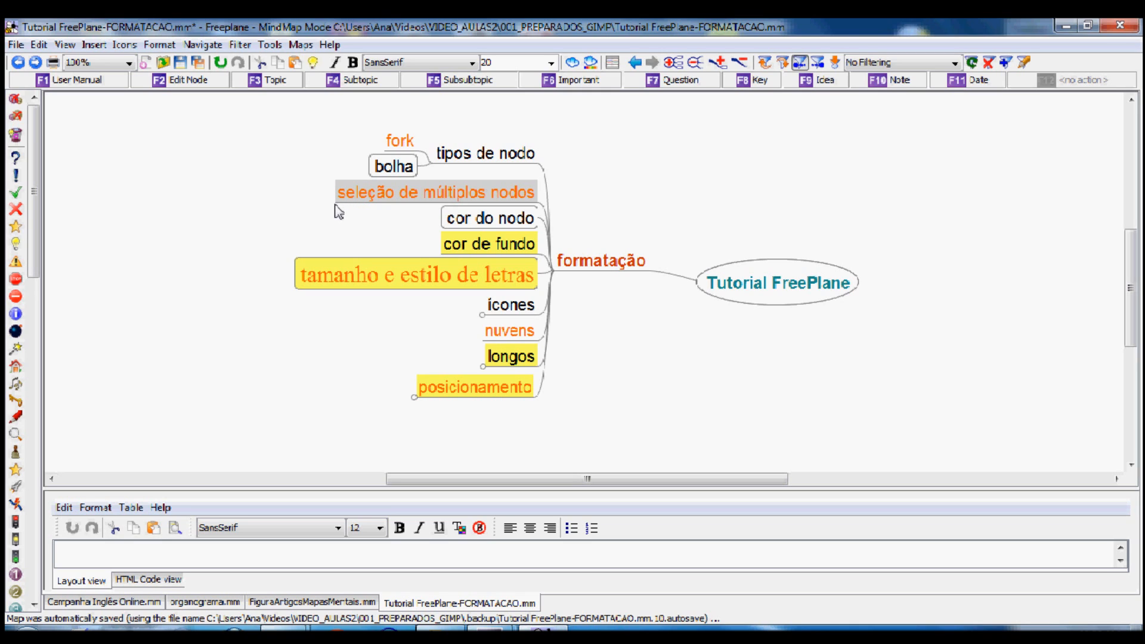
pyautogui.click(16, 178)
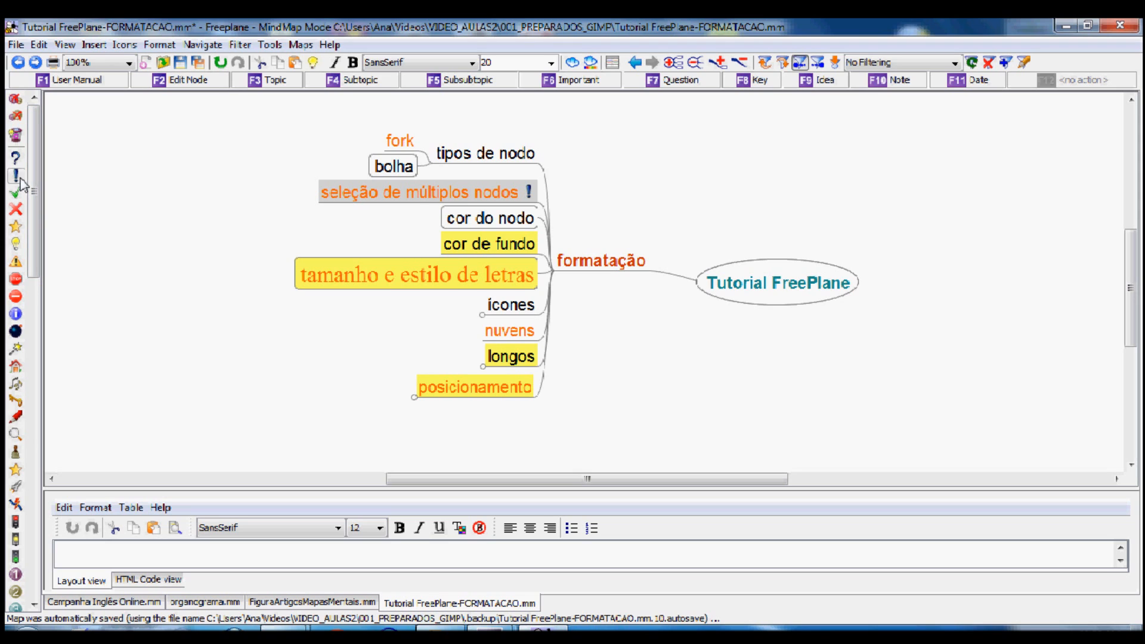
# Step: Add the question mark icon to the fork node
pyautogui.click(514, 246)
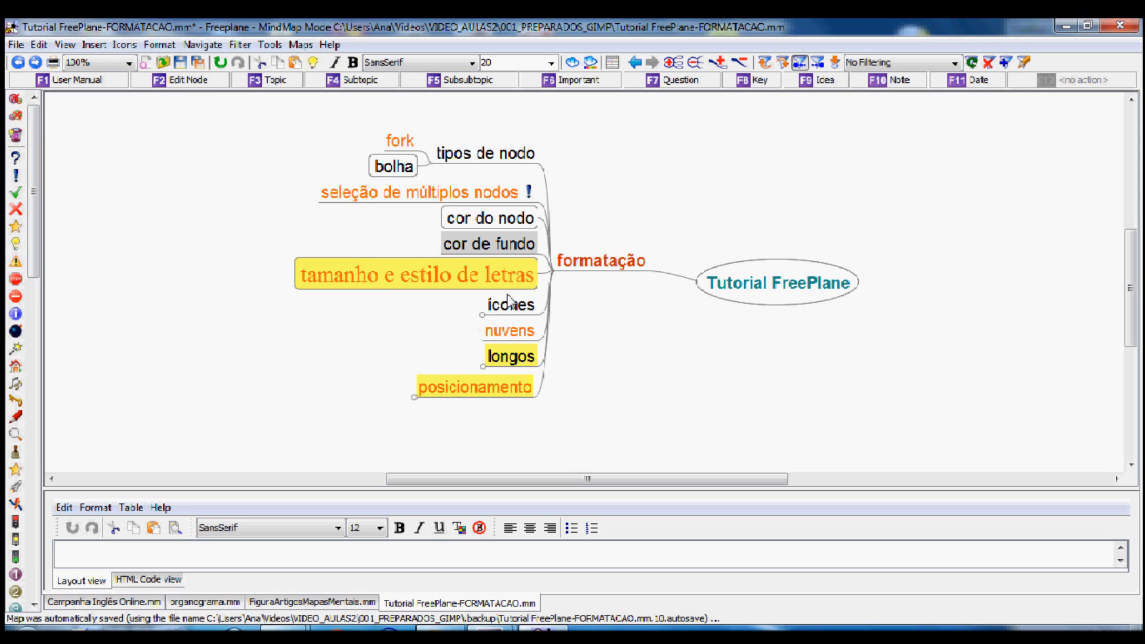
pyautogui.click(401, 143)
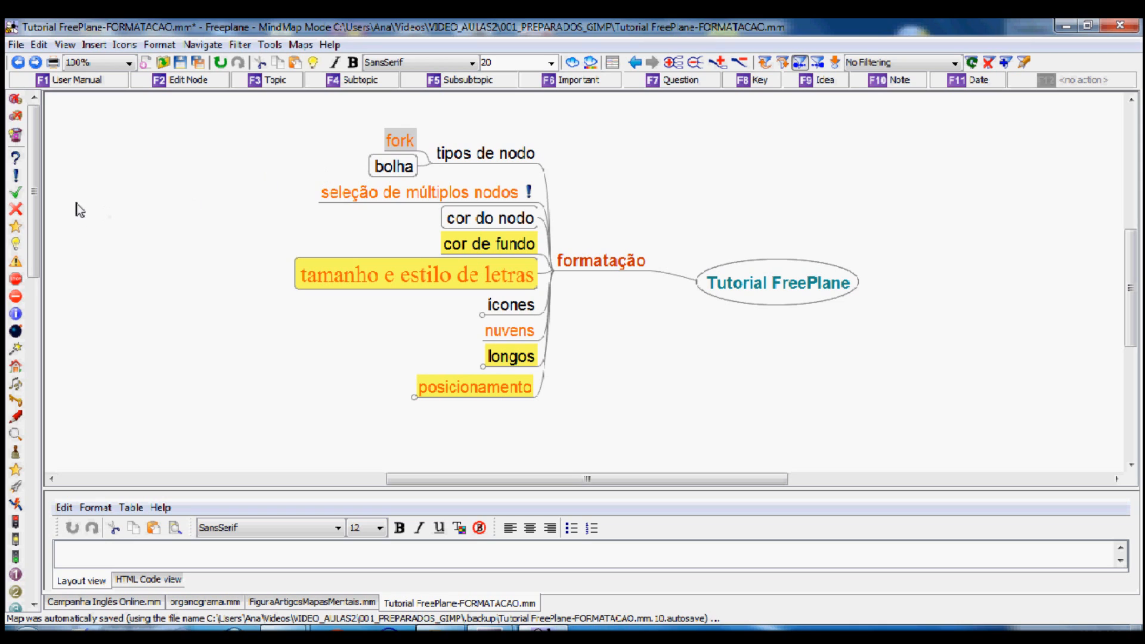
pyautogui.click(17, 160)
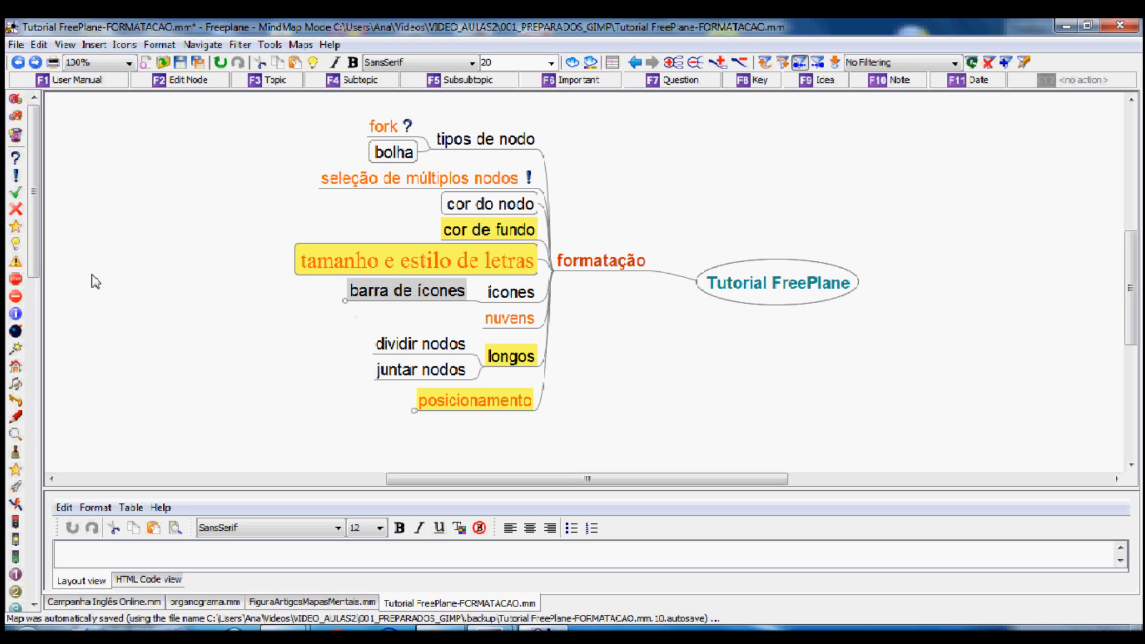
# Step: Add the warning triangle icon to the barra de ícones node and expand its branch to the secondary toolbar (barra secundária) node
pyautogui.click(16, 262)
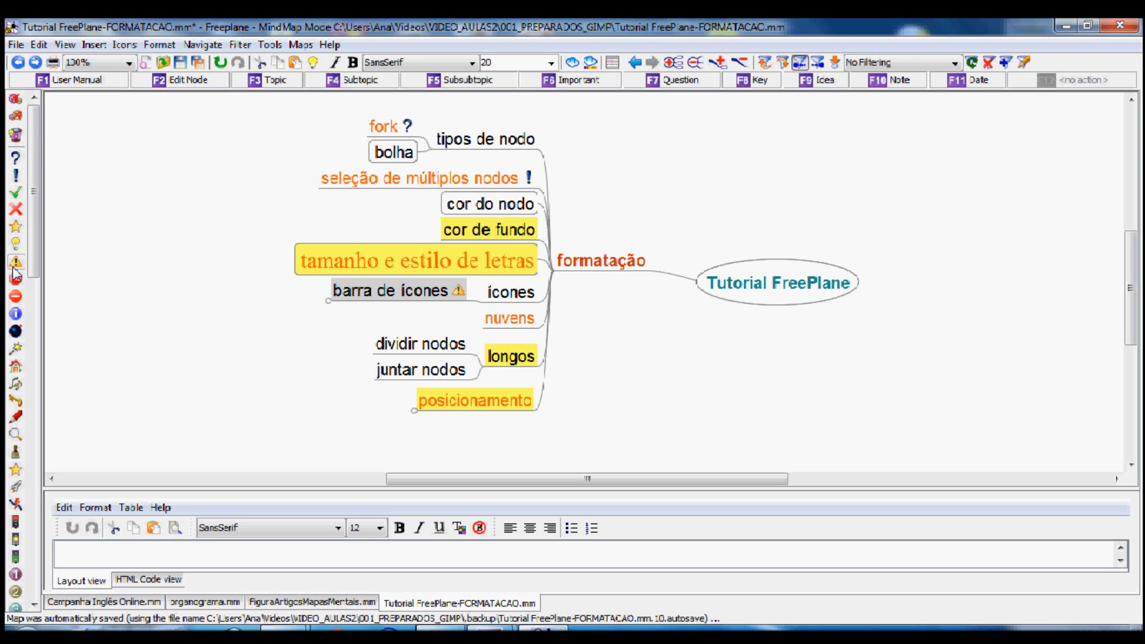
pyautogui.click(366, 298)
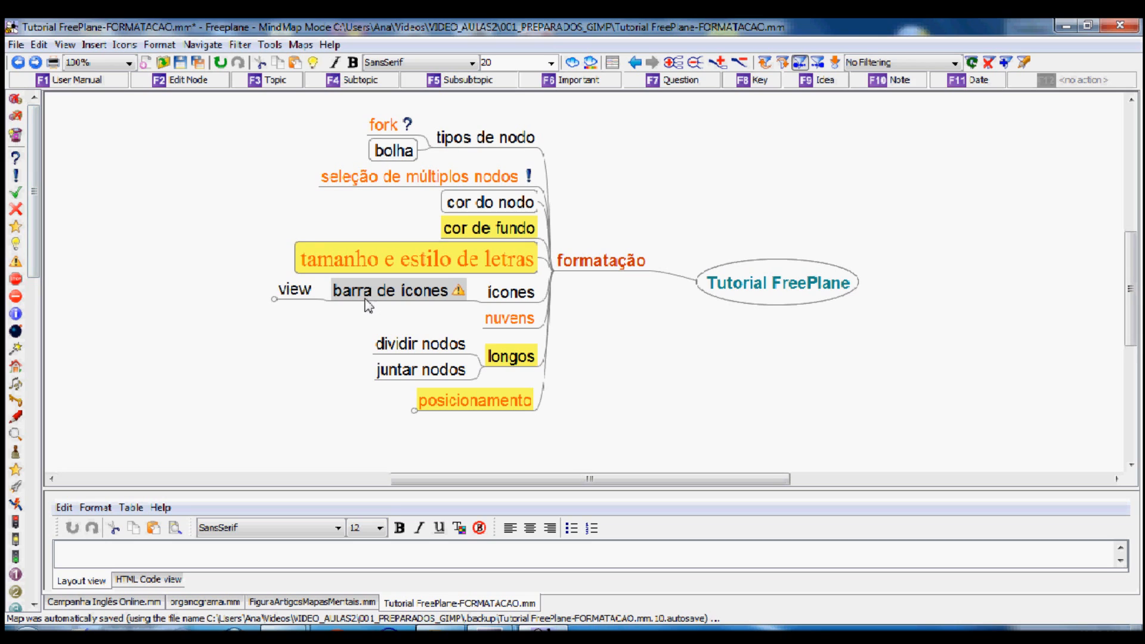
pyautogui.click(293, 290)
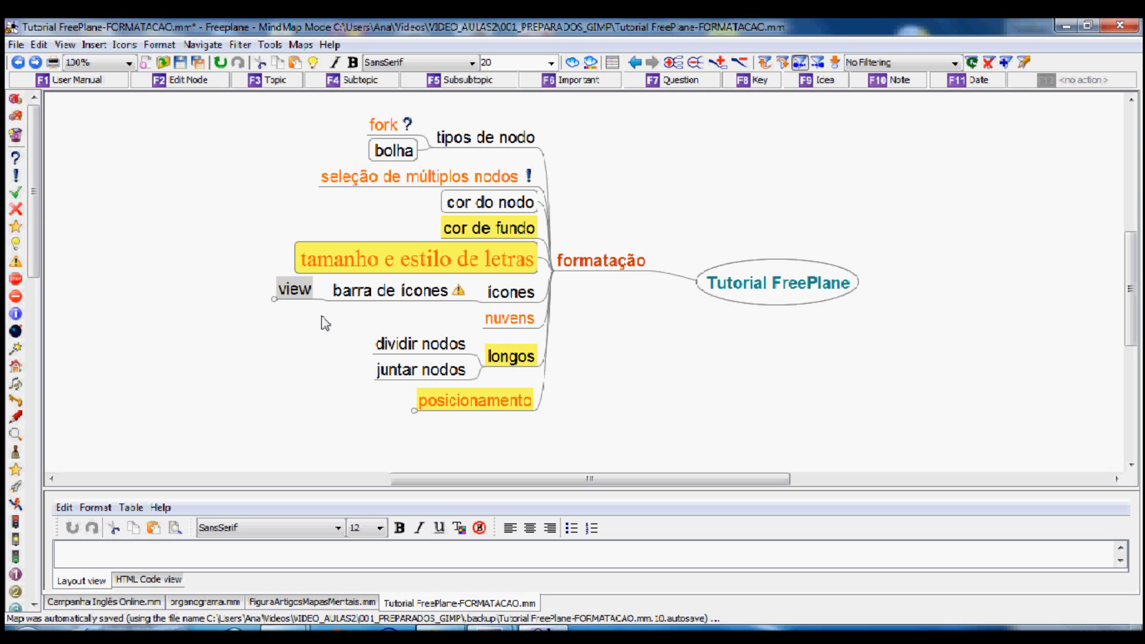
pyautogui.click(295, 297)
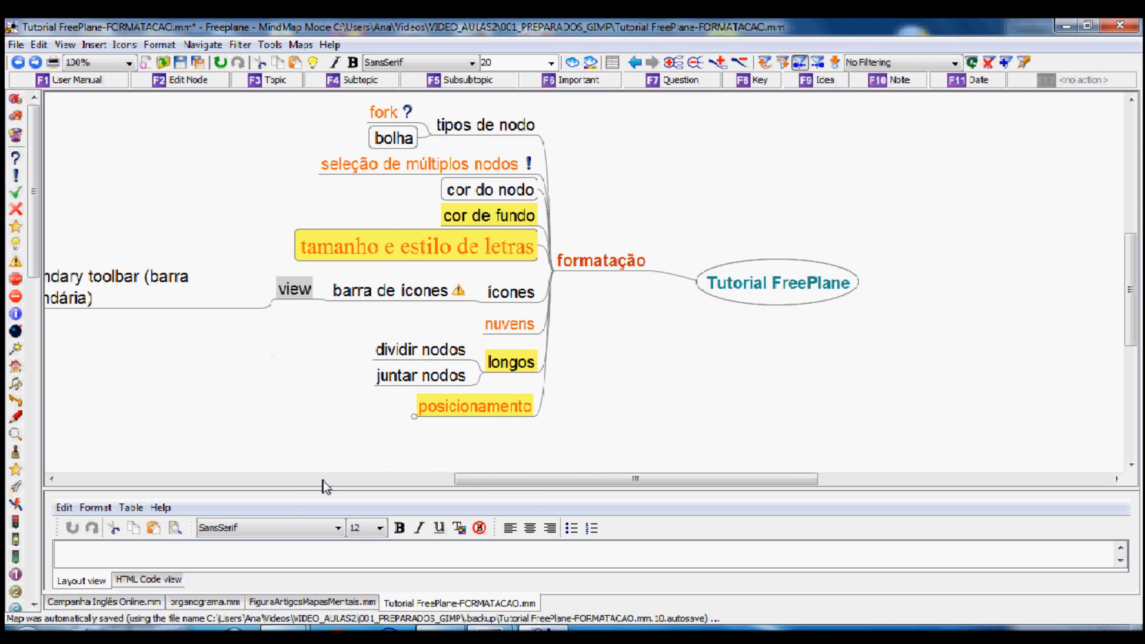
pyautogui.moveTo(535, 477); pyautogui.dragTo(412, 477)
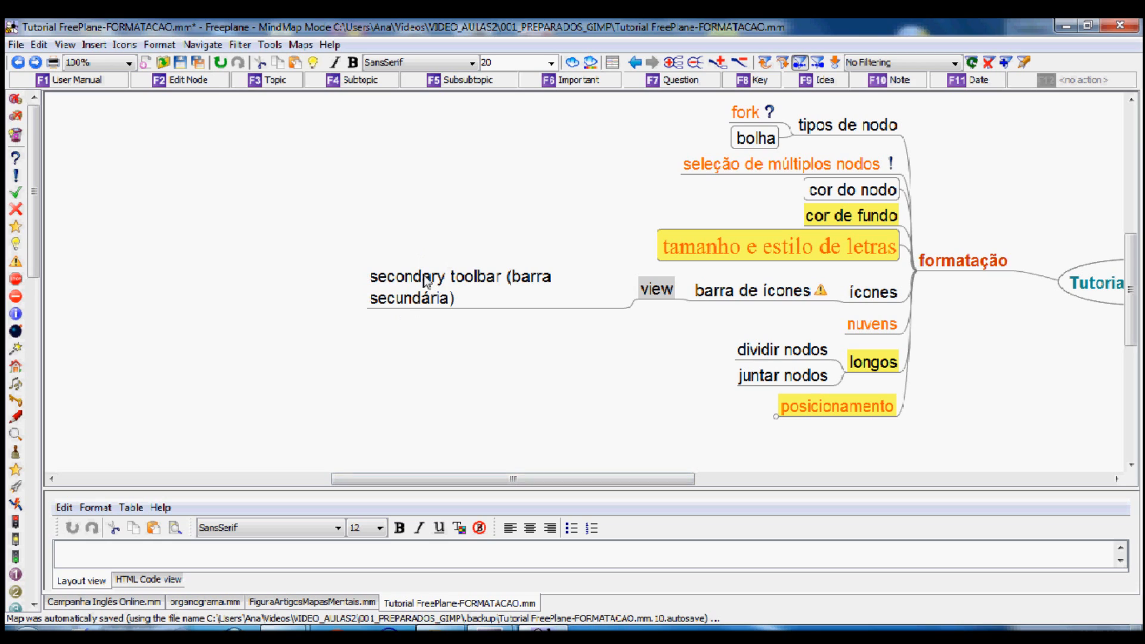
pyautogui.click(459, 309)
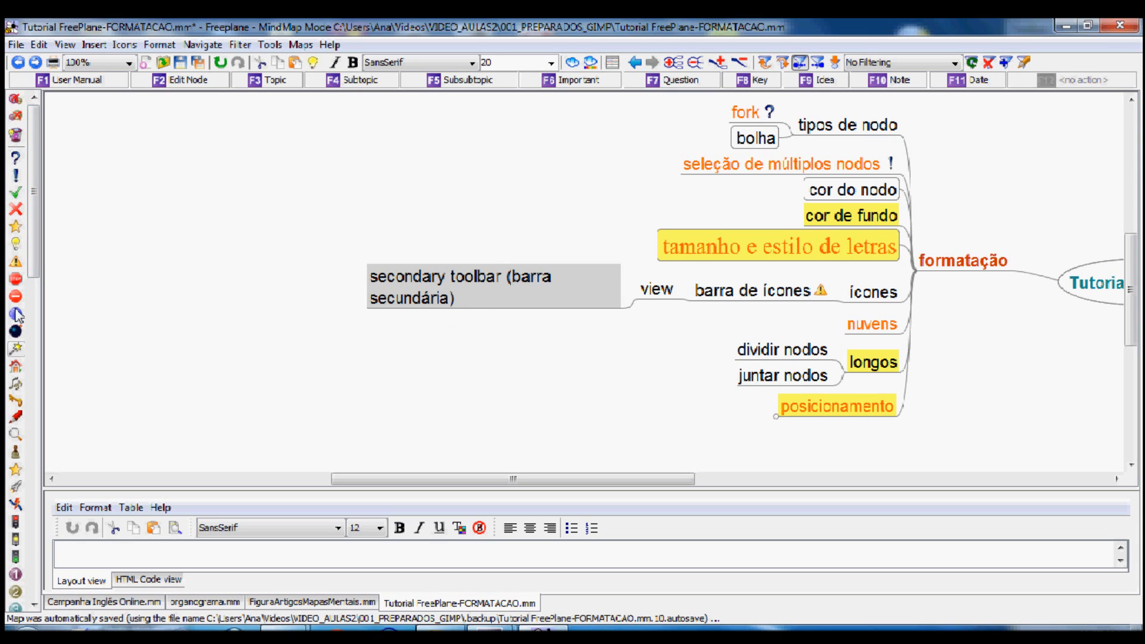
# Step: Hide the Secondary Toolbar with the icons and show it again
pyautogui.click(654, 287)
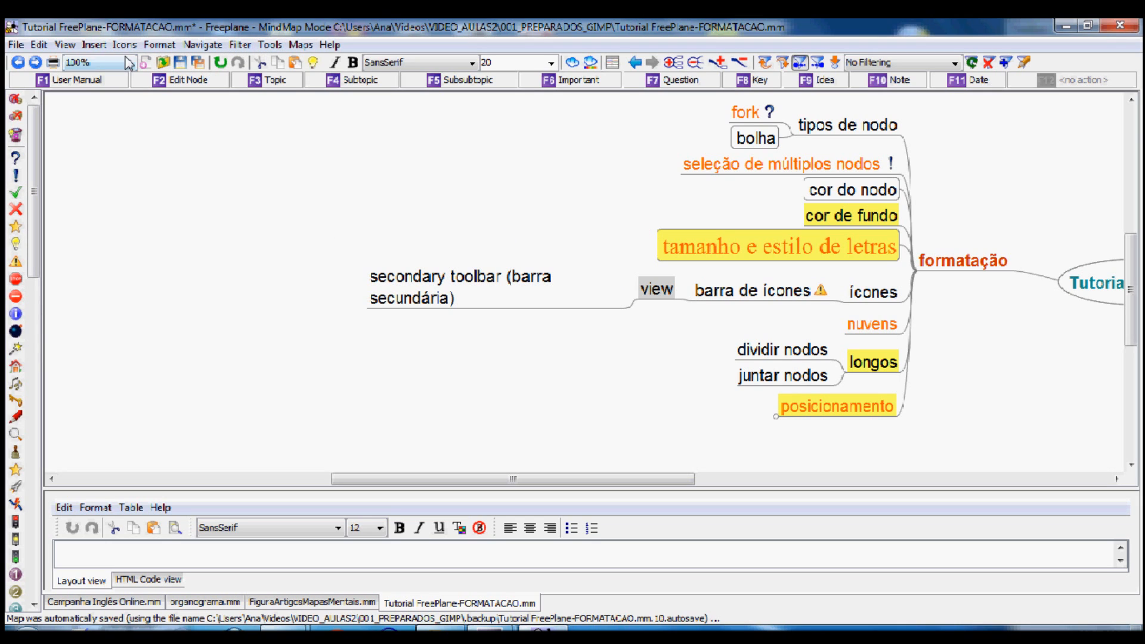
pyautogui.click(64, 45)
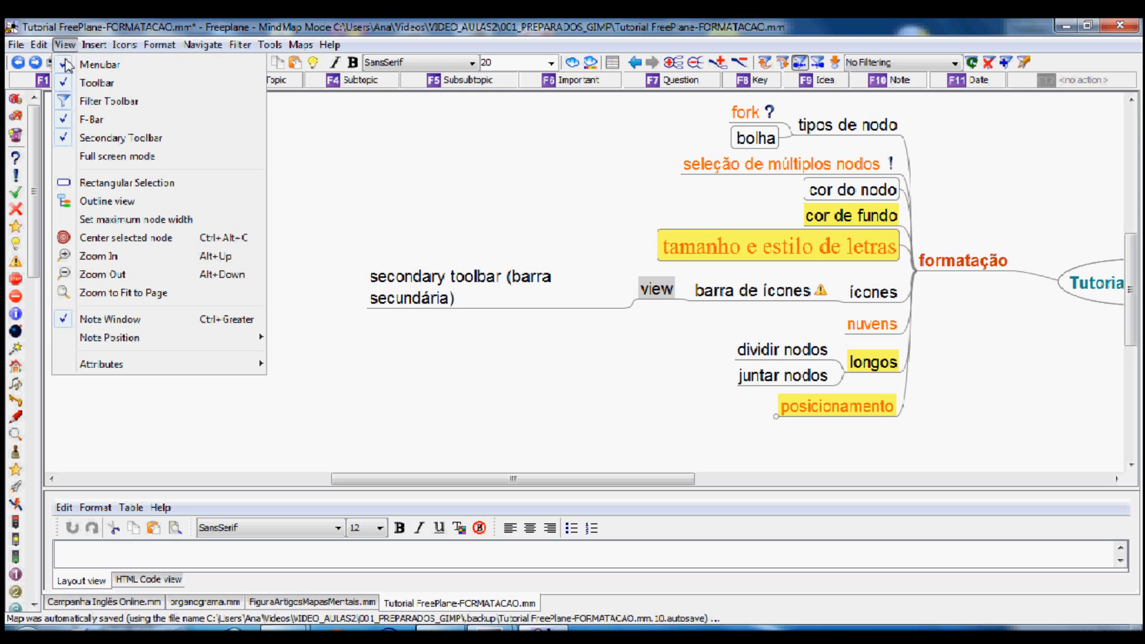
pyautogui.click(102, 143)
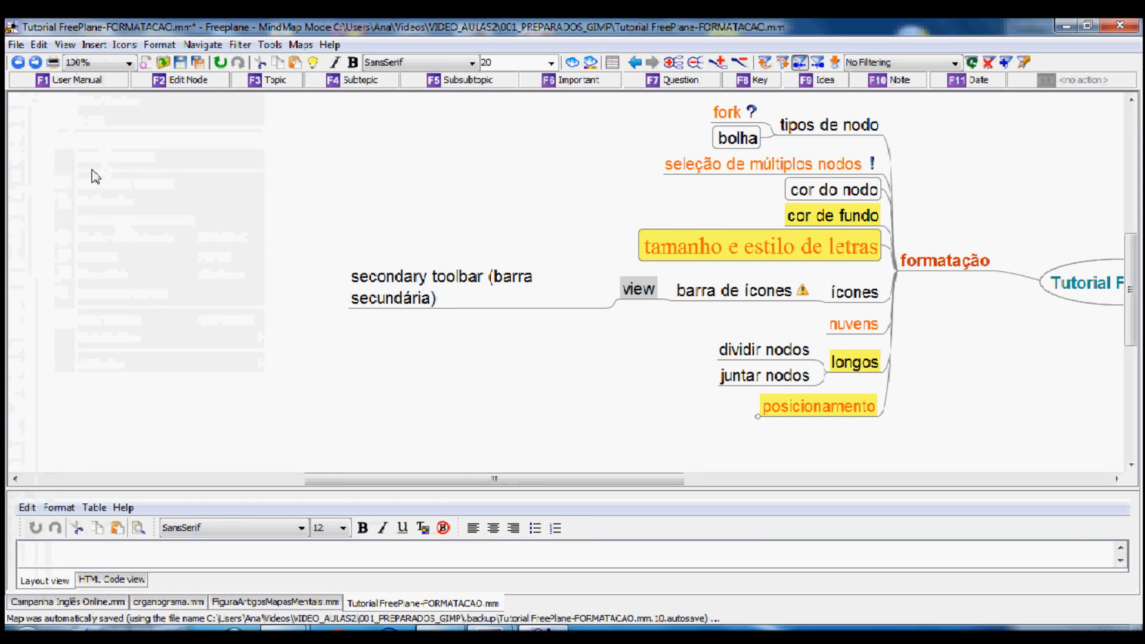
pyautogui.click(64, 47)
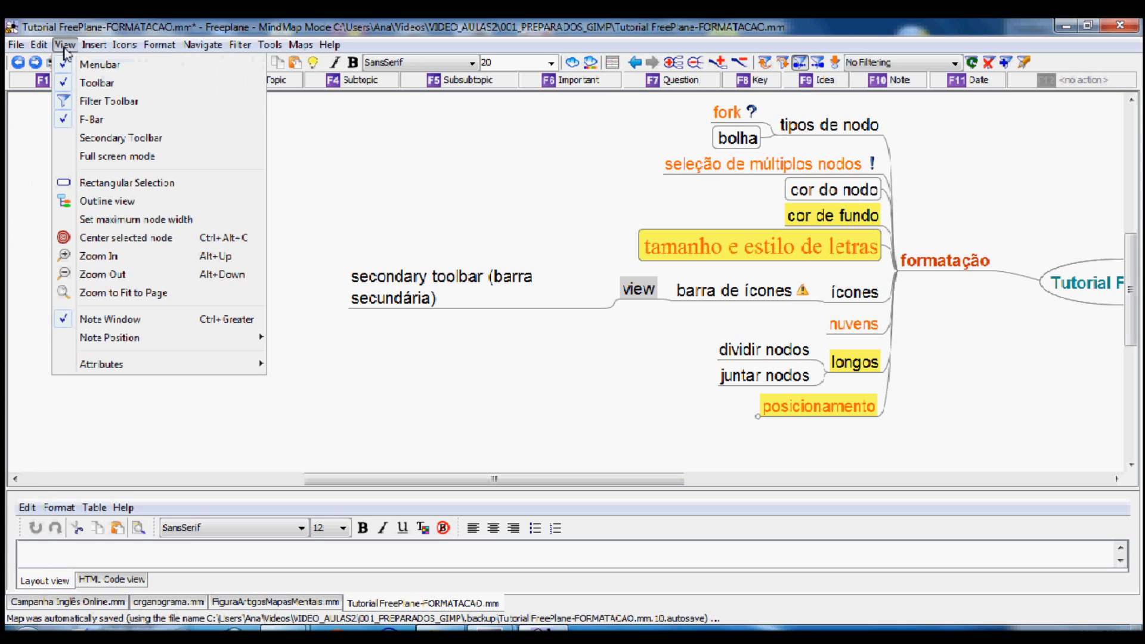
pyautogui.click(92, 140)
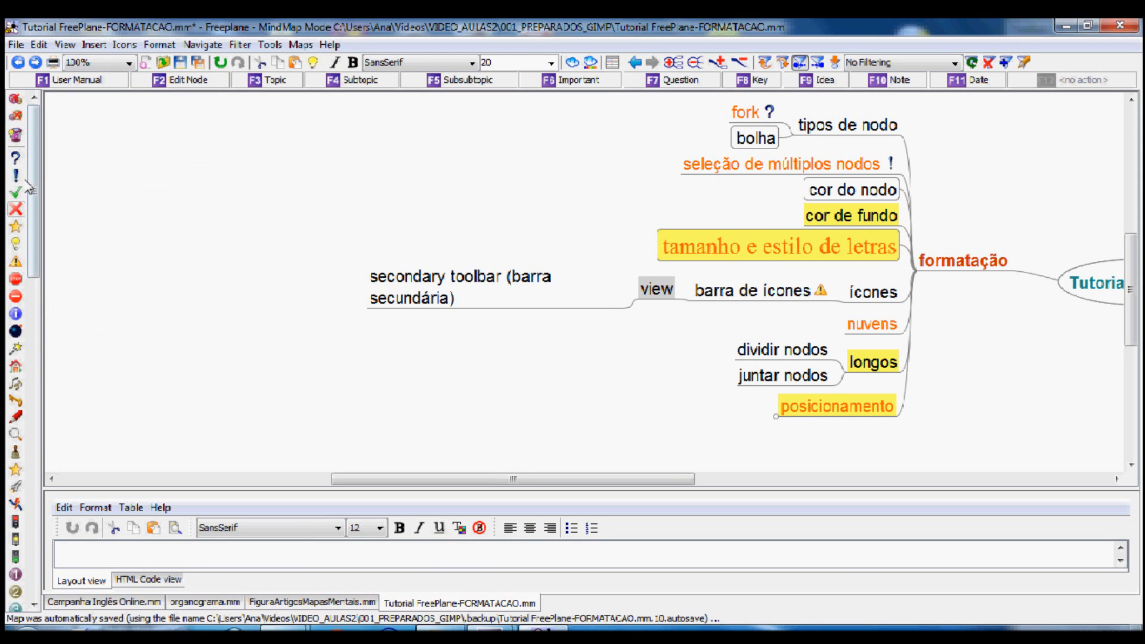
# Step: Collapse the barra de ícones branch
pyautogui.click(724, 296)
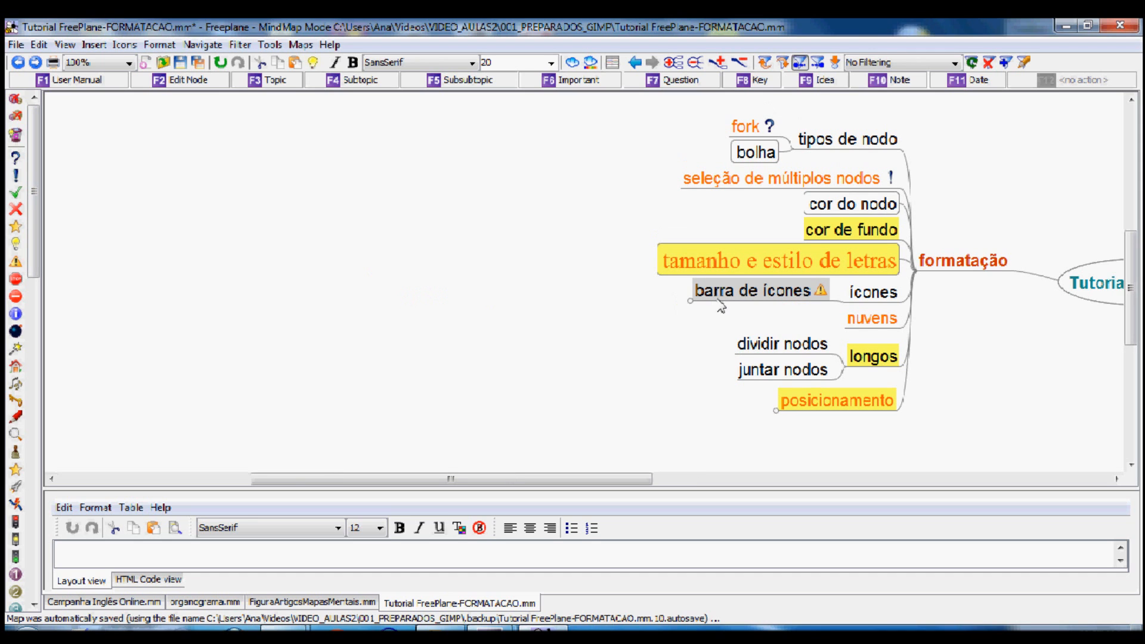
pyautogui.moveTo(588, 480); pyautogui.dragTo(765, 462)
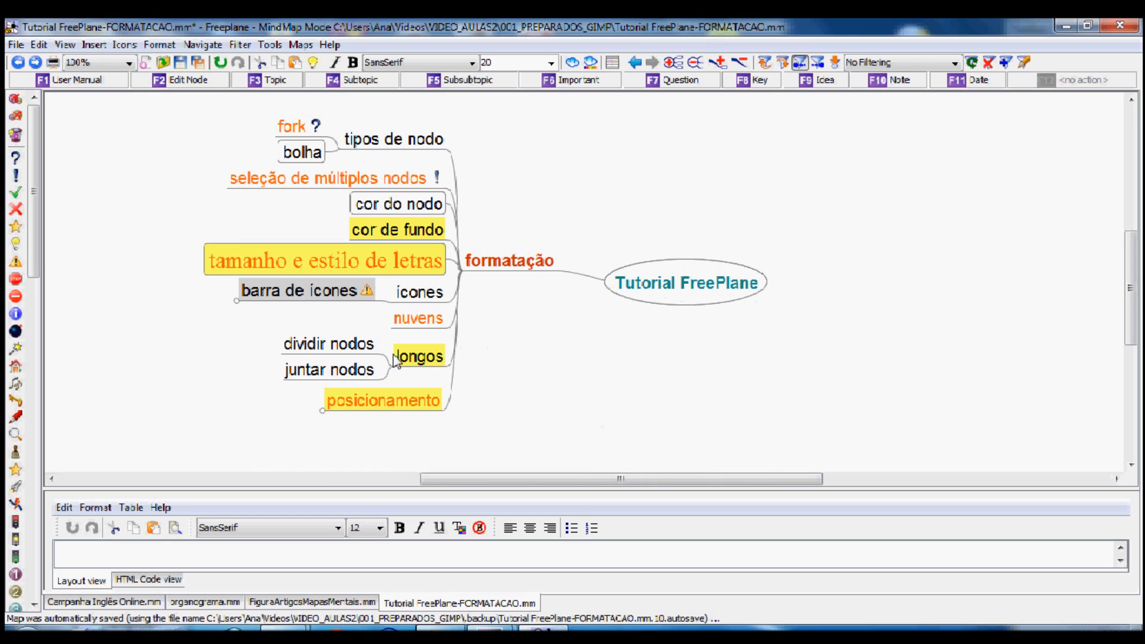
# Step: Put a cloud around the cor do nodo node, using a light cyan swatch as the cloud color
pyautogui.click(425, 322)
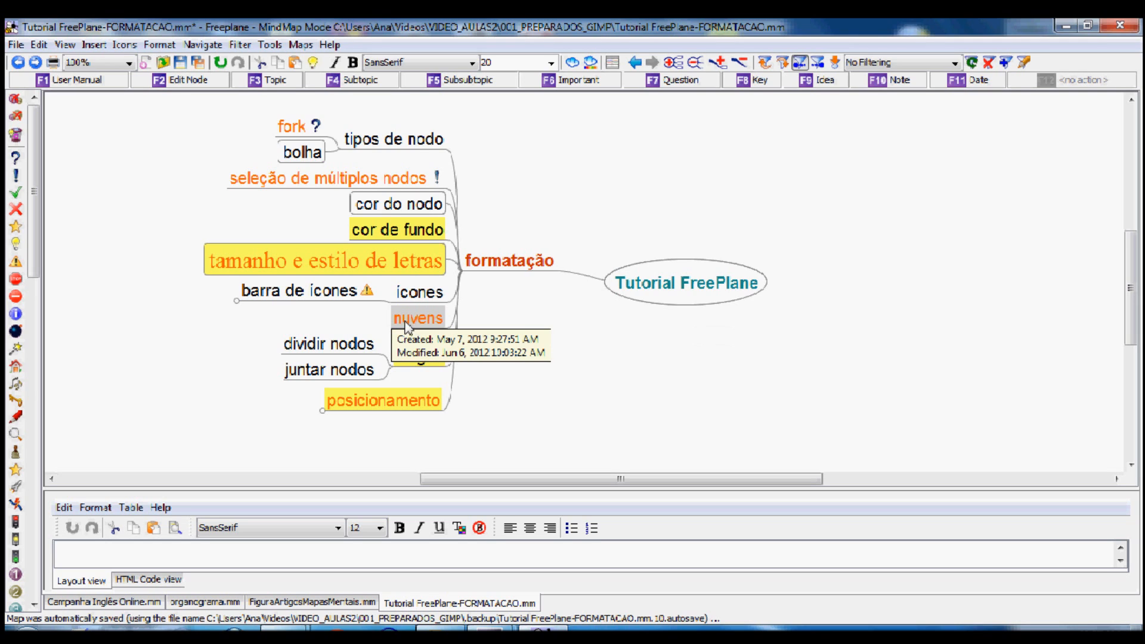
pyautogui.doubleClick(392, 206)
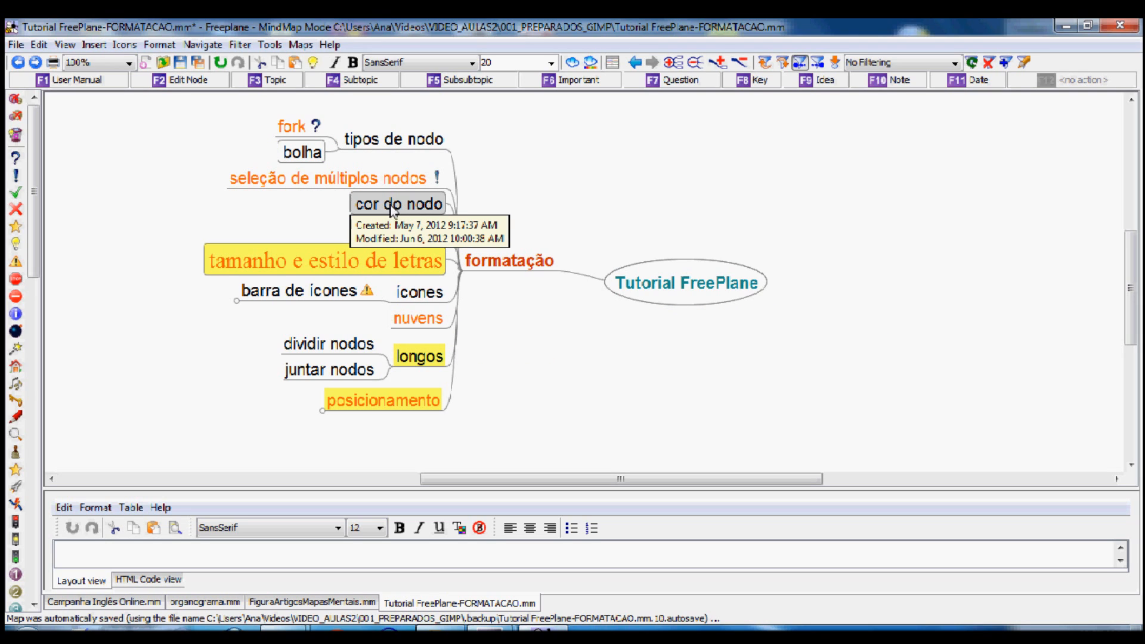
pyautogui.click(448, 208)
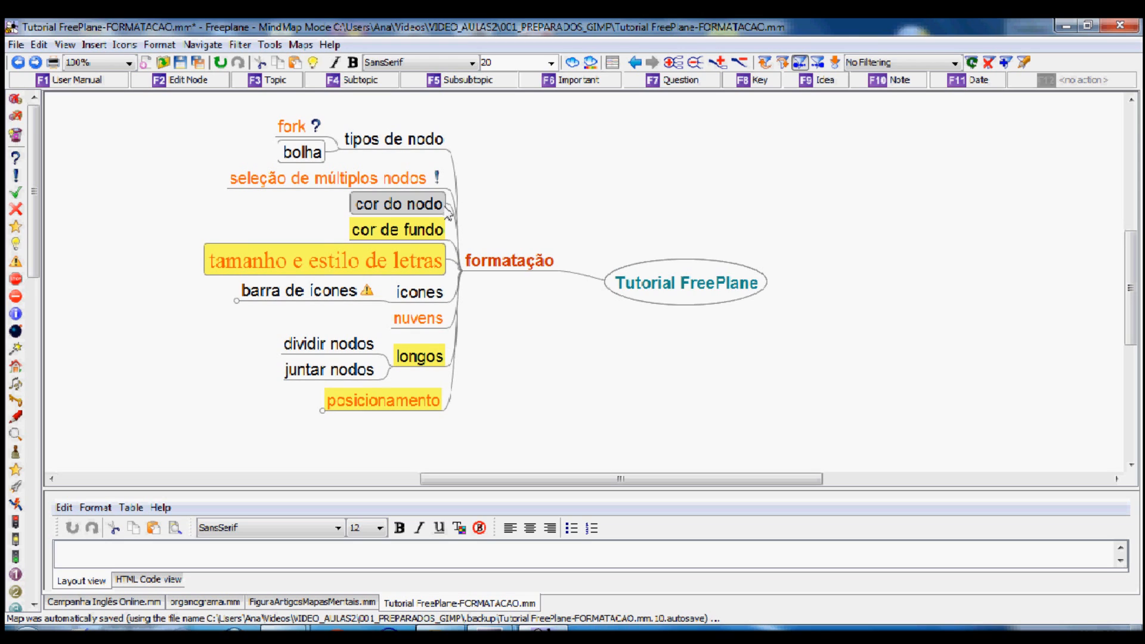
pyautogui.click(591, 64)
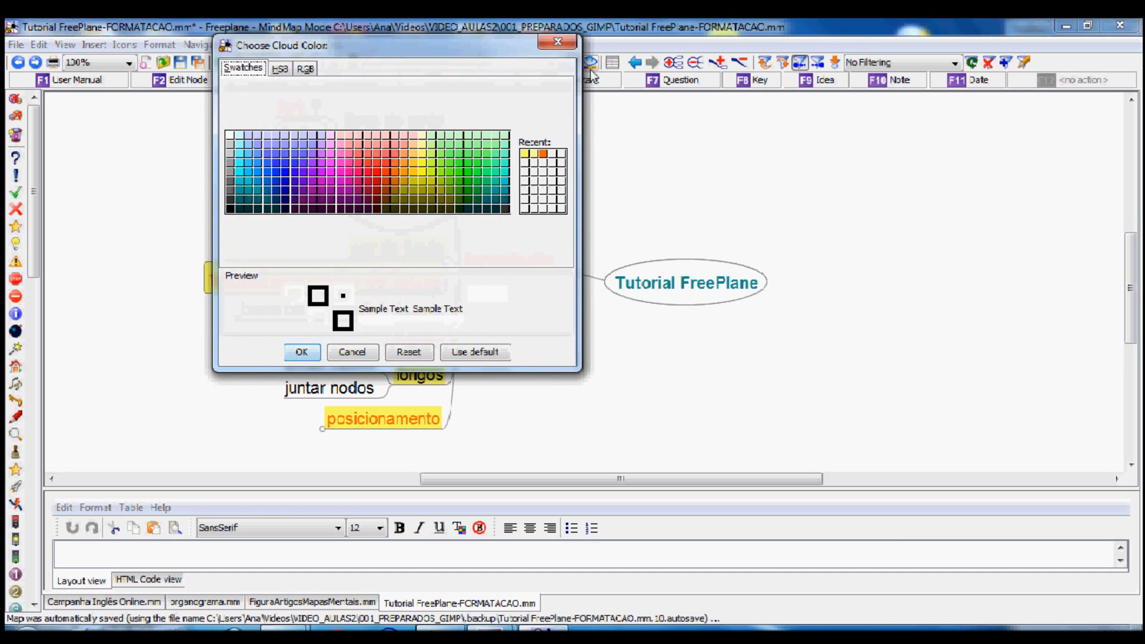
pyautogui.click(241, 158)
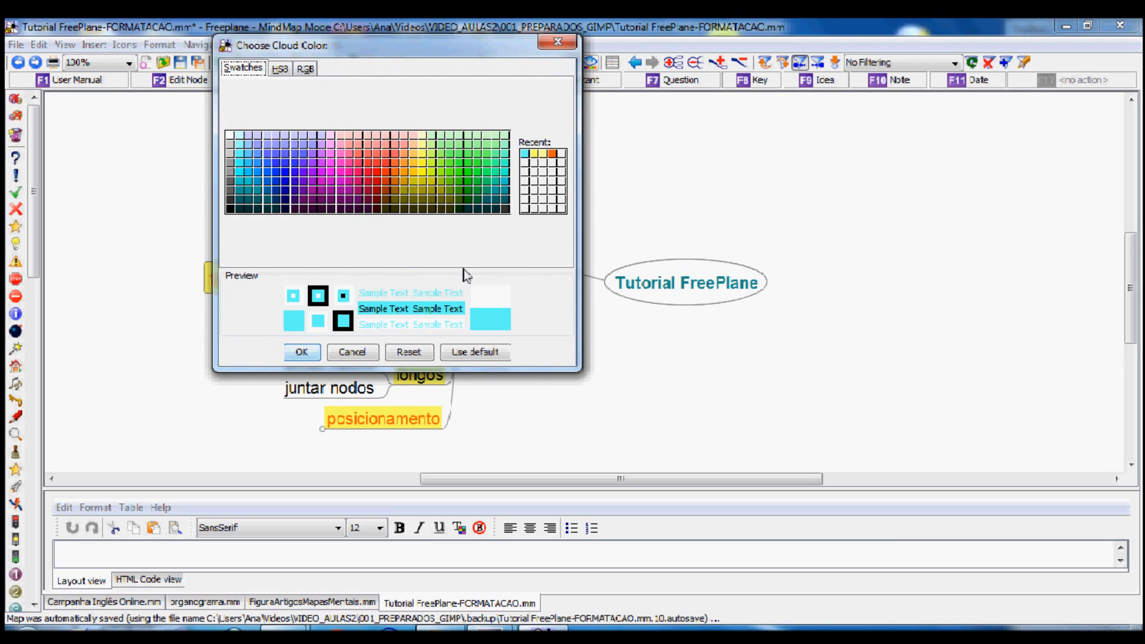
pyautogui.click(301, 355)
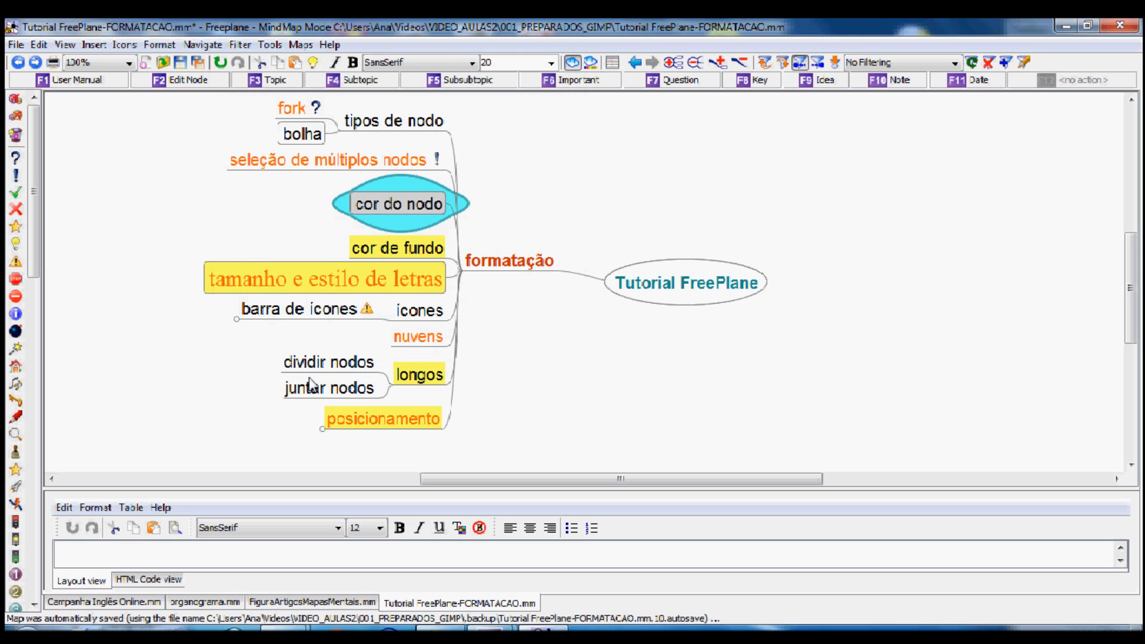
# Step: Add the child node dfasfdfsf to cor do nodo and give it two children, fdsfasdff and dafdsfdfdsfdf
pyautogui.click(388, 205)
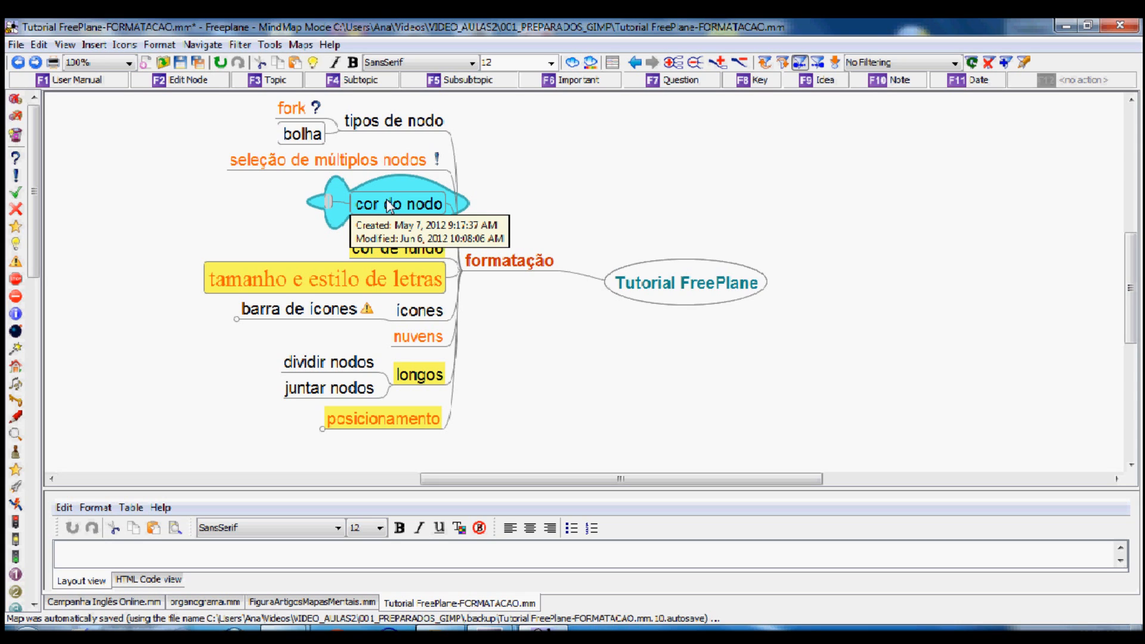
pyautogui.write('dfasfdfsf')
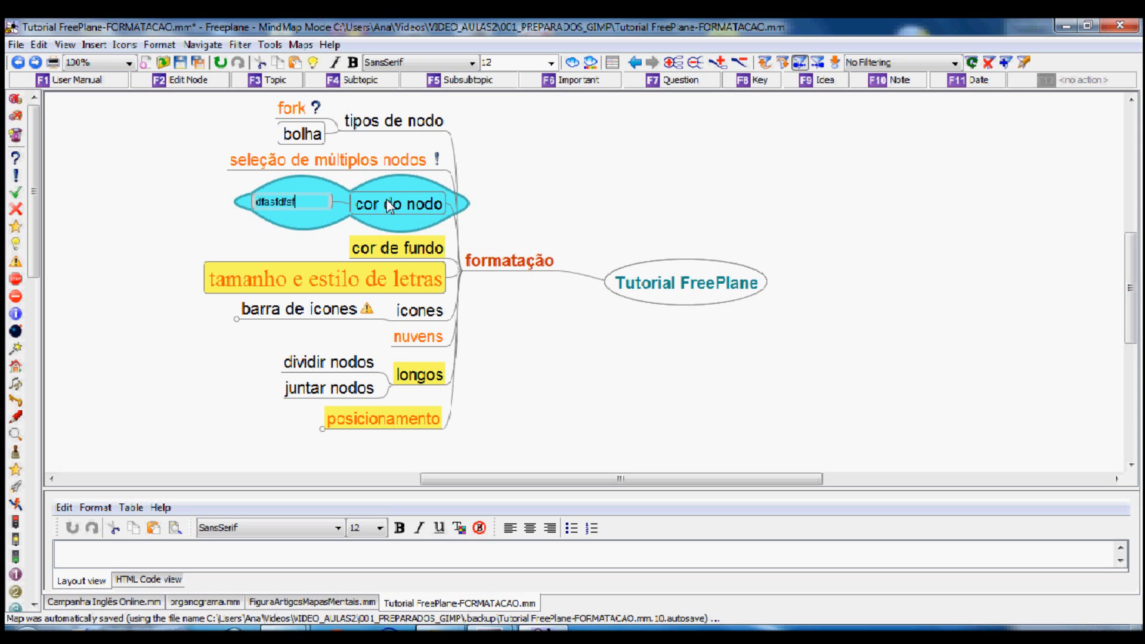
pyautogui.press('Return')
pyautogui.write('fdsfas dff')
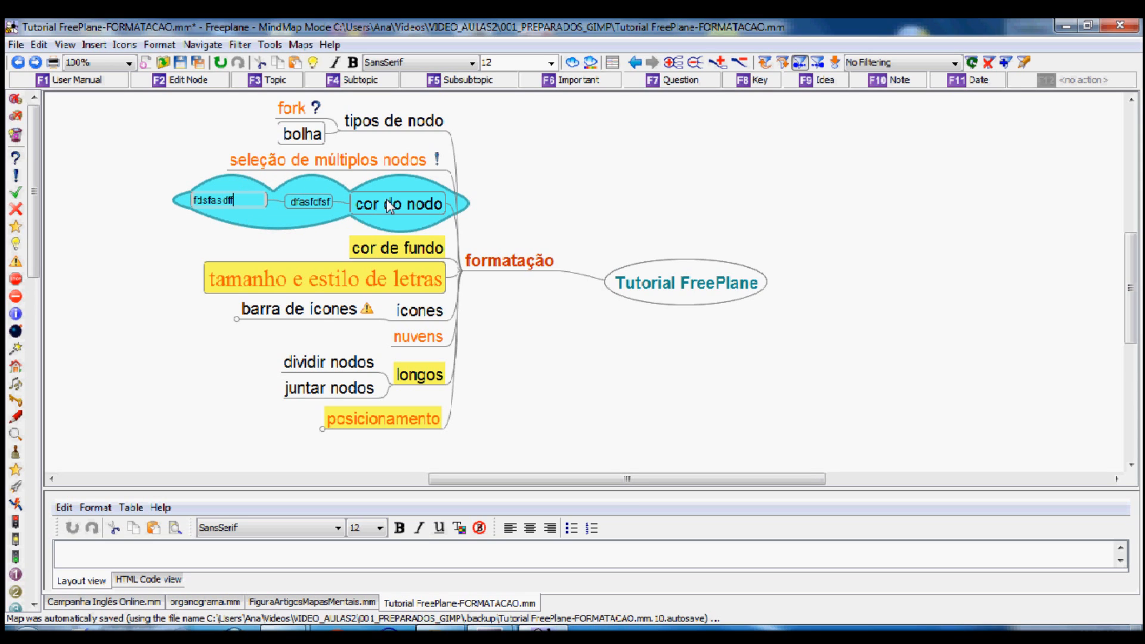
pyautogui.press('Return')
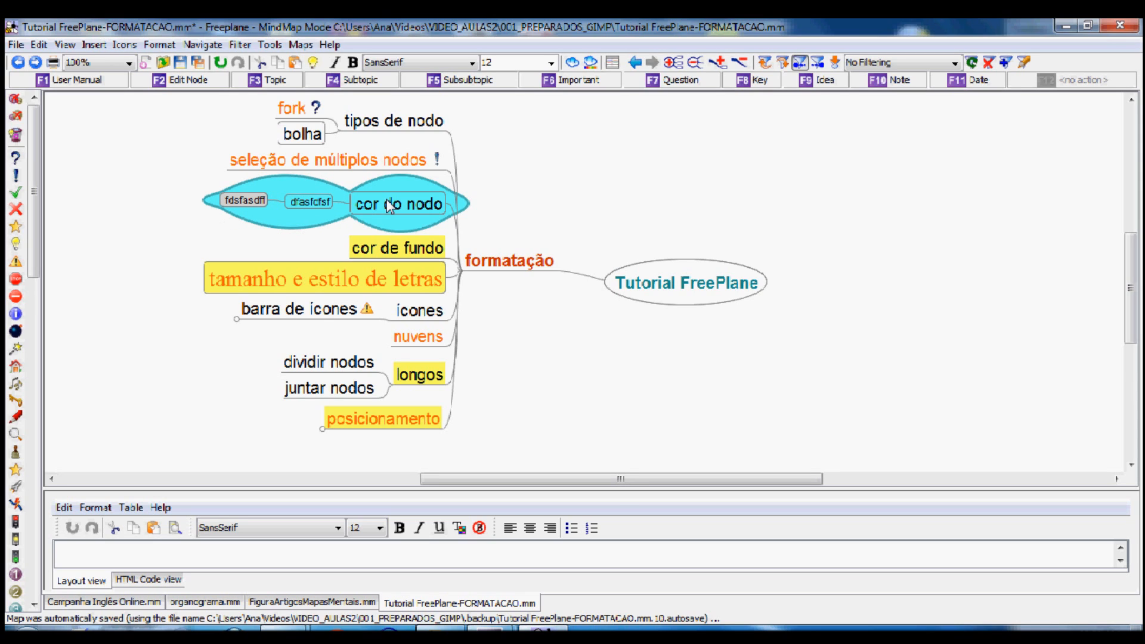
pyautogui.press('Return')
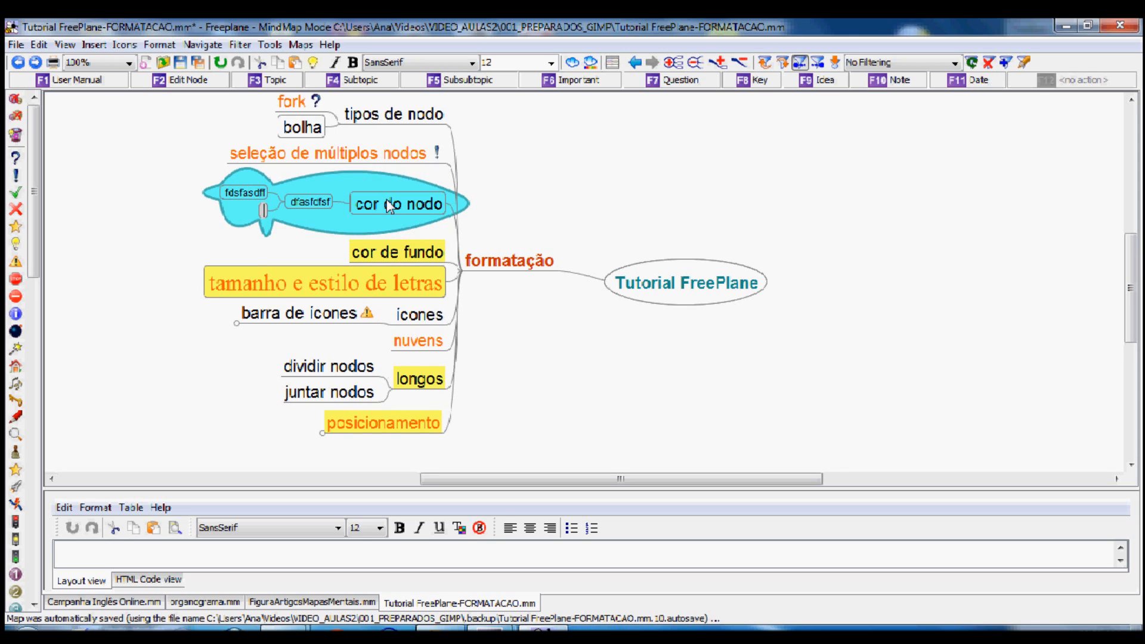
pyautogui.write('dafdsfdfdsfdf')
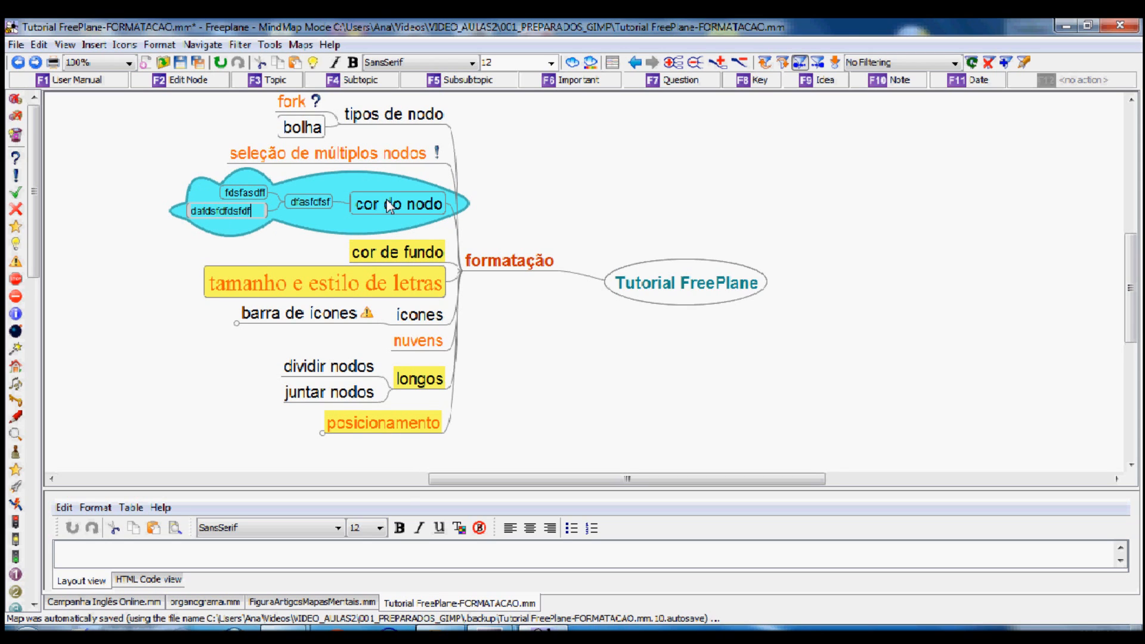
pyautogui.press('Return')
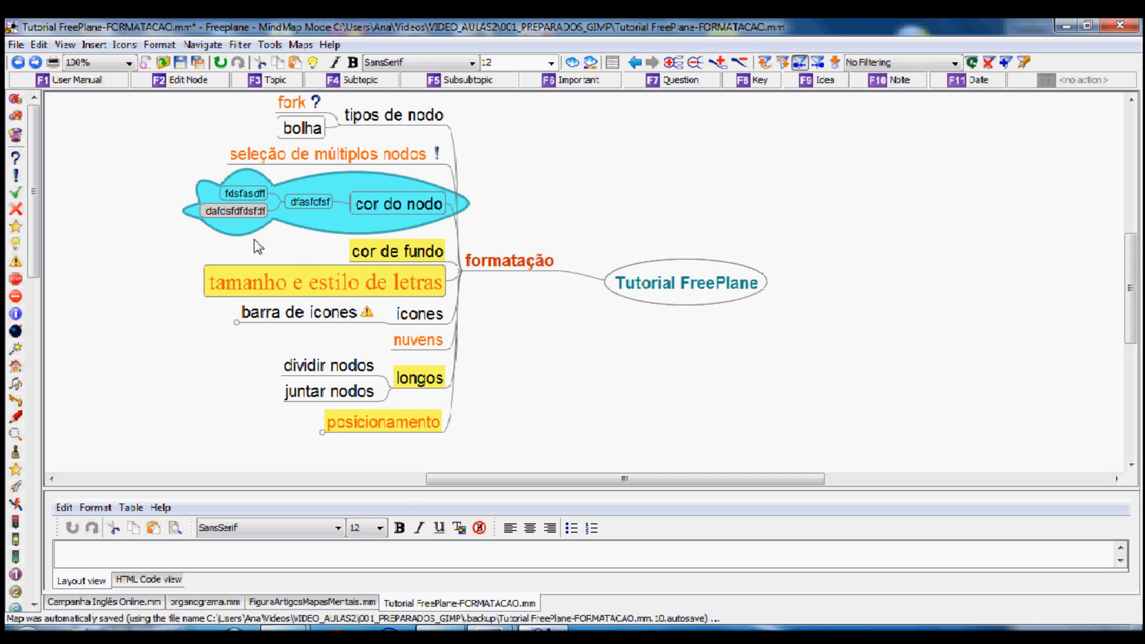
# Step: Collapse and expand the cor do nodo and dfasfdfsf nodes inside the cloud, leaving cor do nodo collapsed
pyautogui.click(393, 204)
pyautogui.click(393, 210)
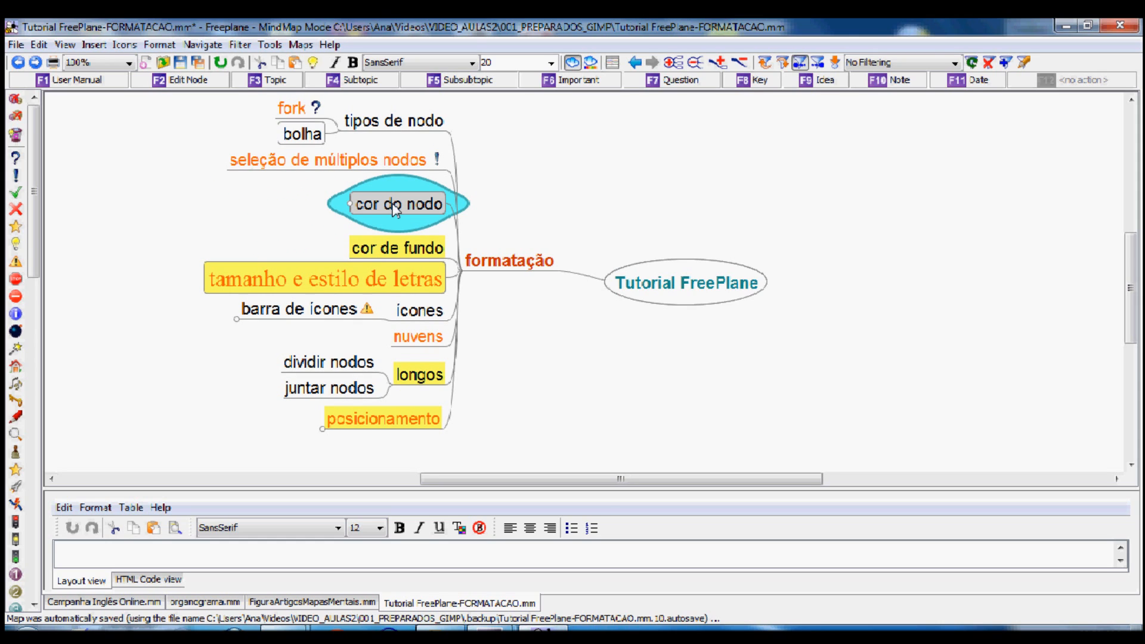
pyautogui.click(395, 211)
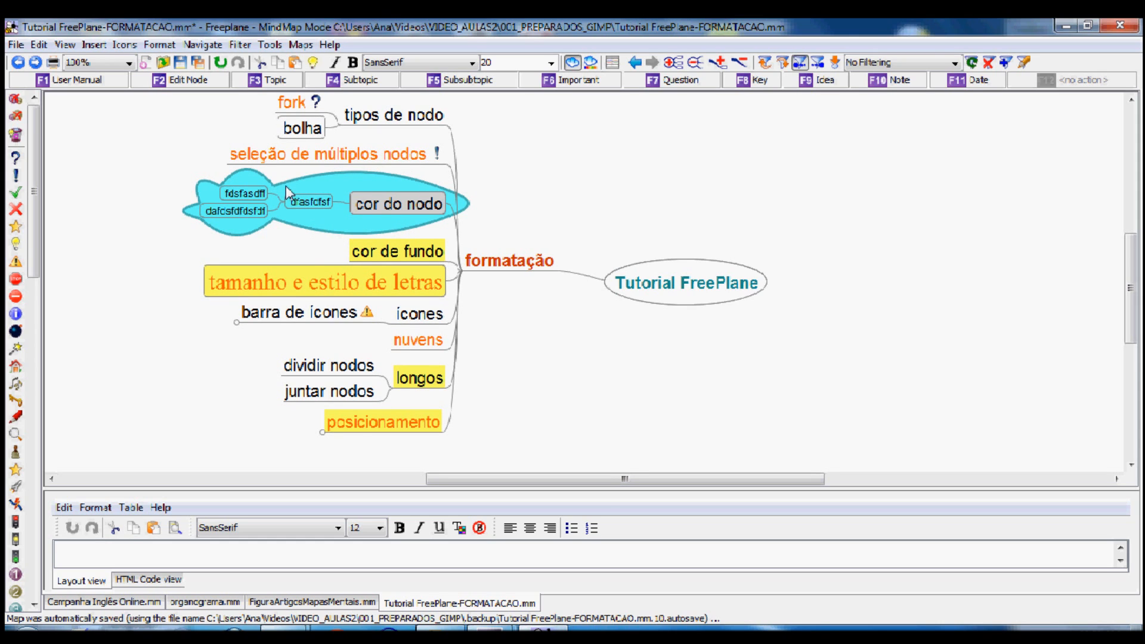
pyautogui.click(309, 200)
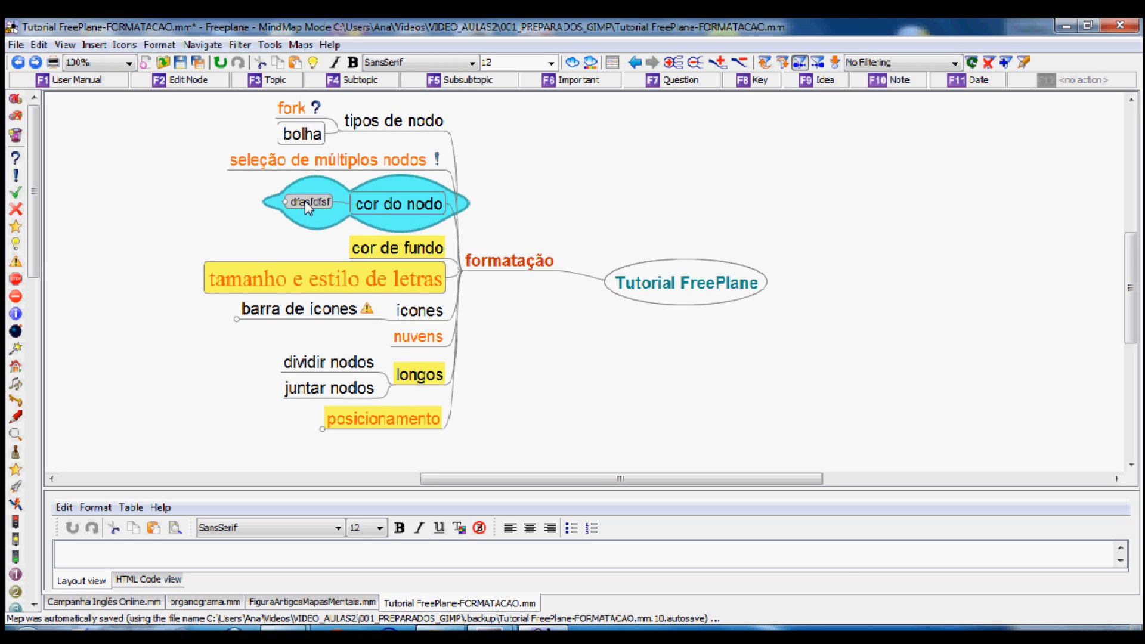
pyautogui.click(308, 203)
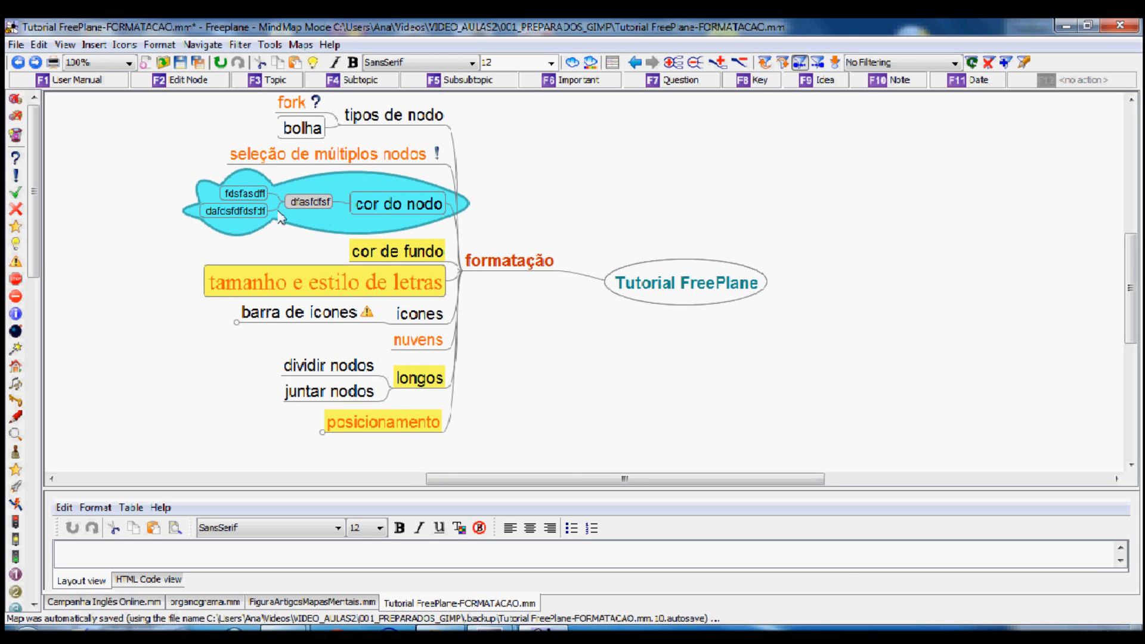
pyautogui.click(310, 200)
pyautogui.click(370, 207)
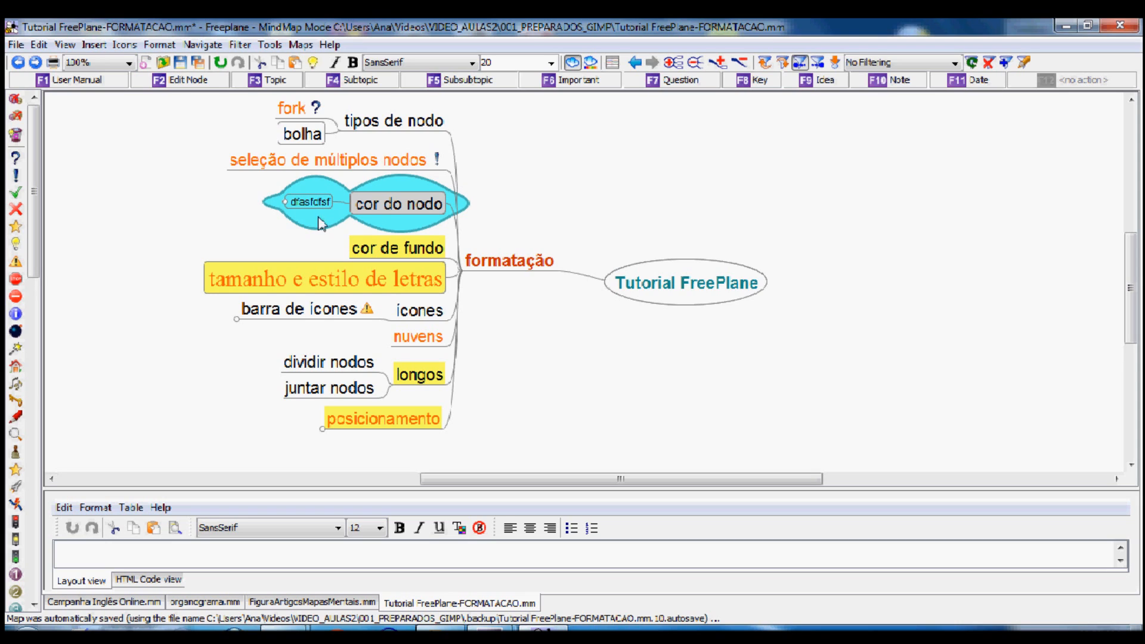
pyautogui.press('space')
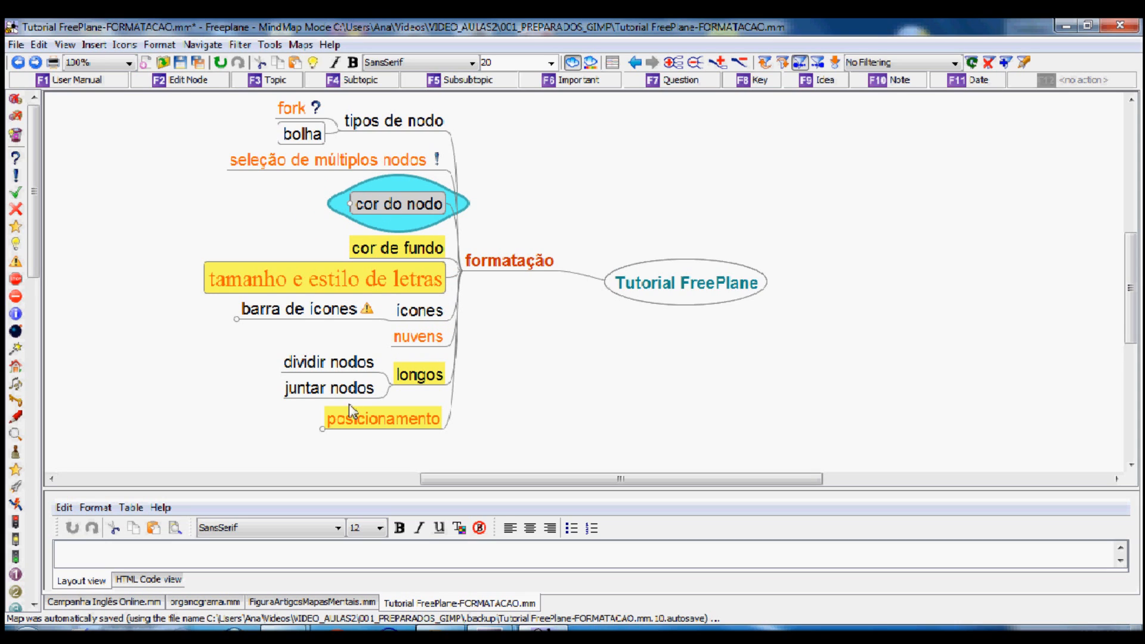
# Step: Collapse the longos branch with its dividir nodos and juntar nodos children
pyautogui.click(369, 365)
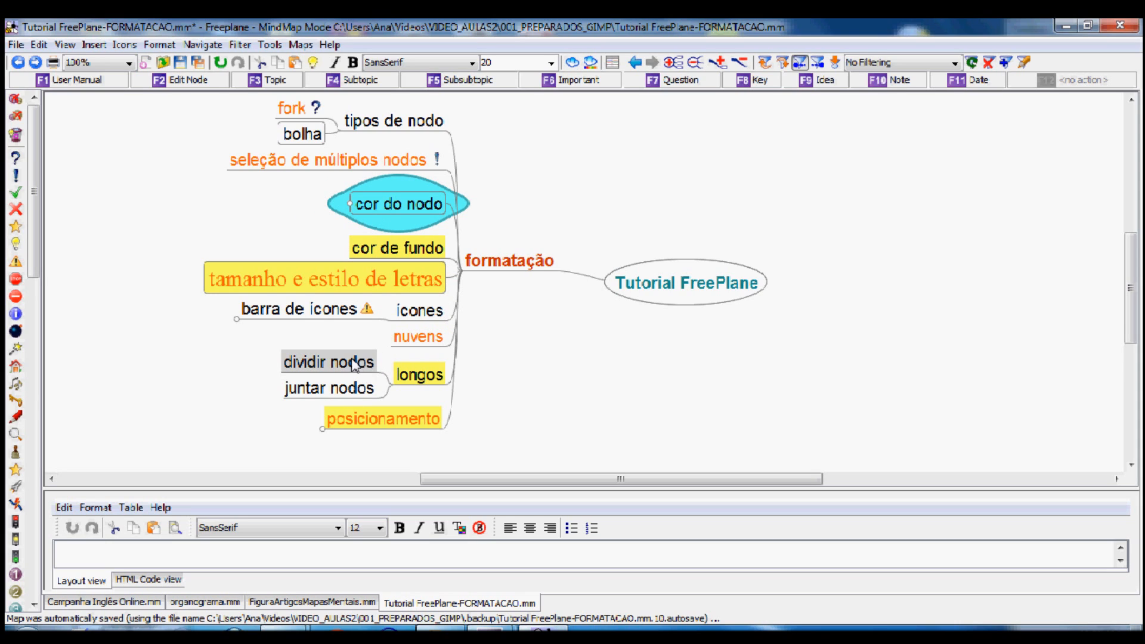
pyautogui.click(422, 379)
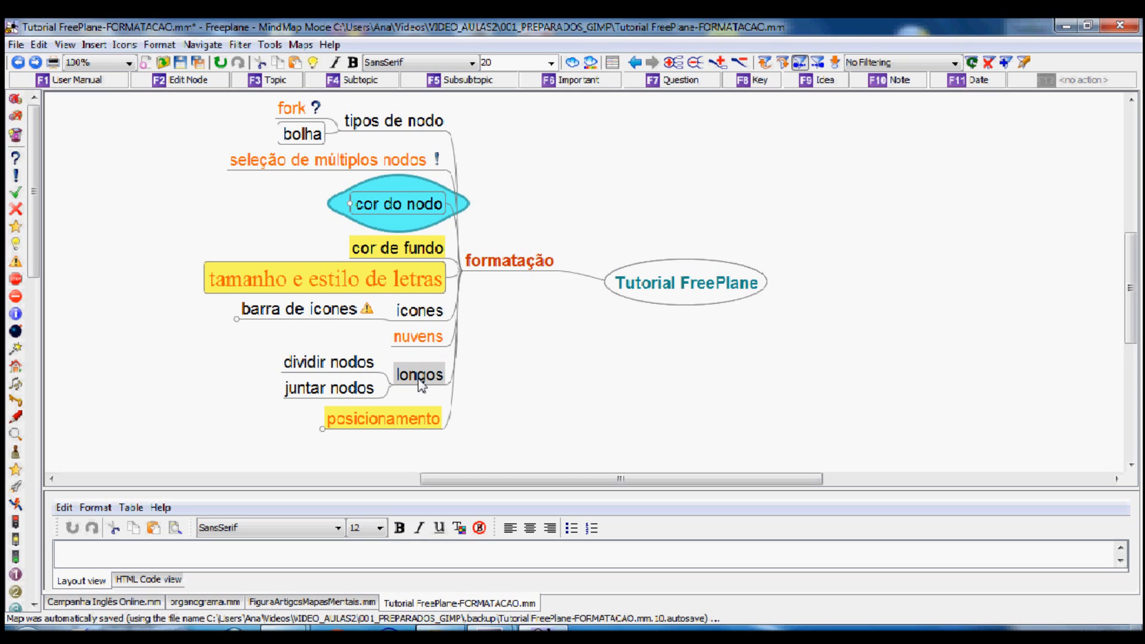
pyautogui.click(420, 381)
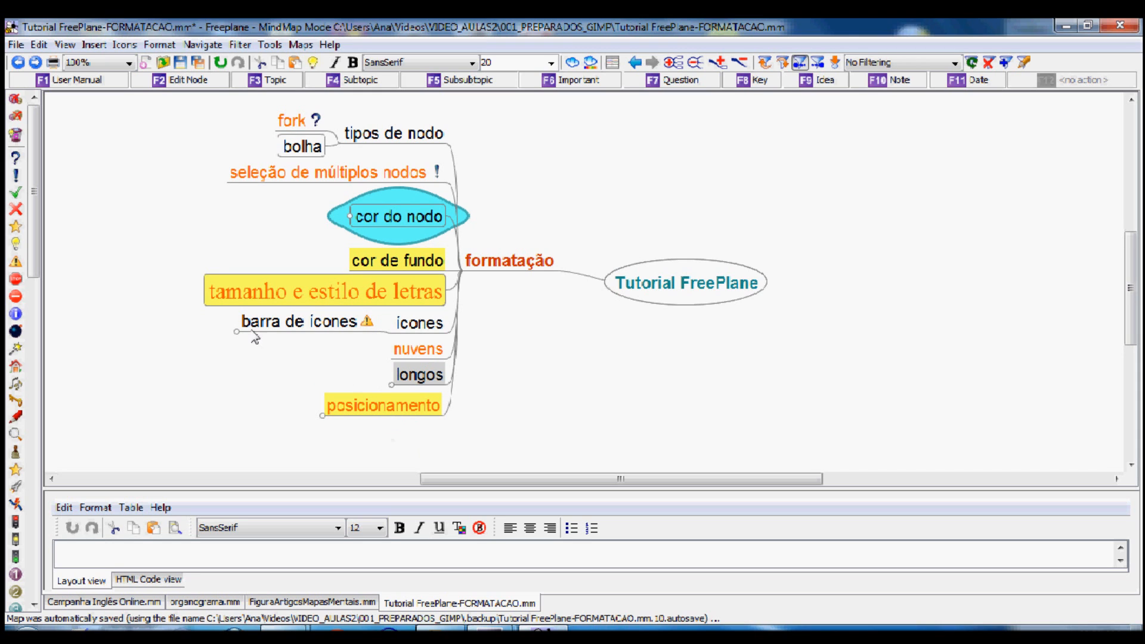
# Step: Expand the barra de ícones branch out to its secondary toolbar (barra secundária) node
pyautogui.click(284, 323)
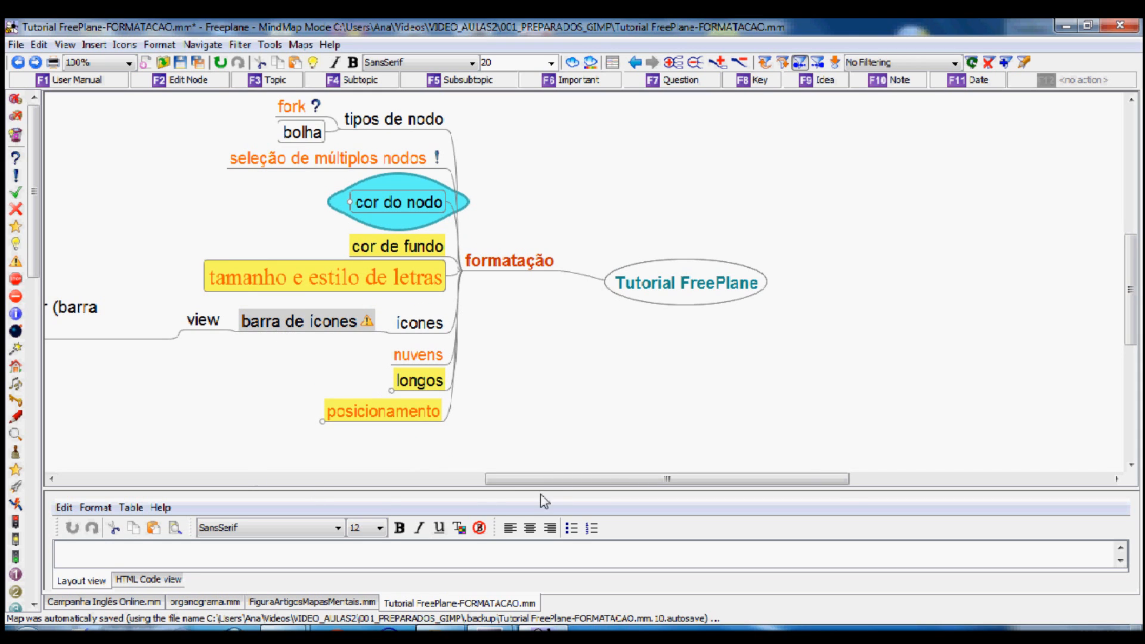
pyautogui.moveTo(550, 479); pyautogui.dragTo(398, 480)
pyautogui.click(426, 322)
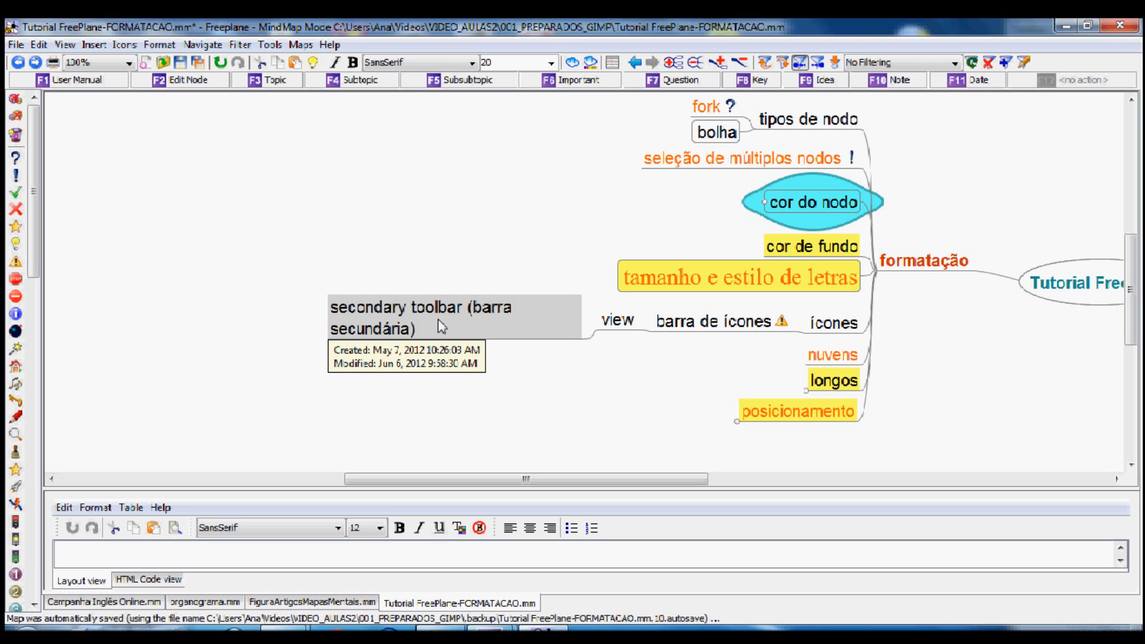
# Step: Add two child nodes, alt and enter, to the secondary toolbar (barra secundária) node
pyautogui.click(465, 303)
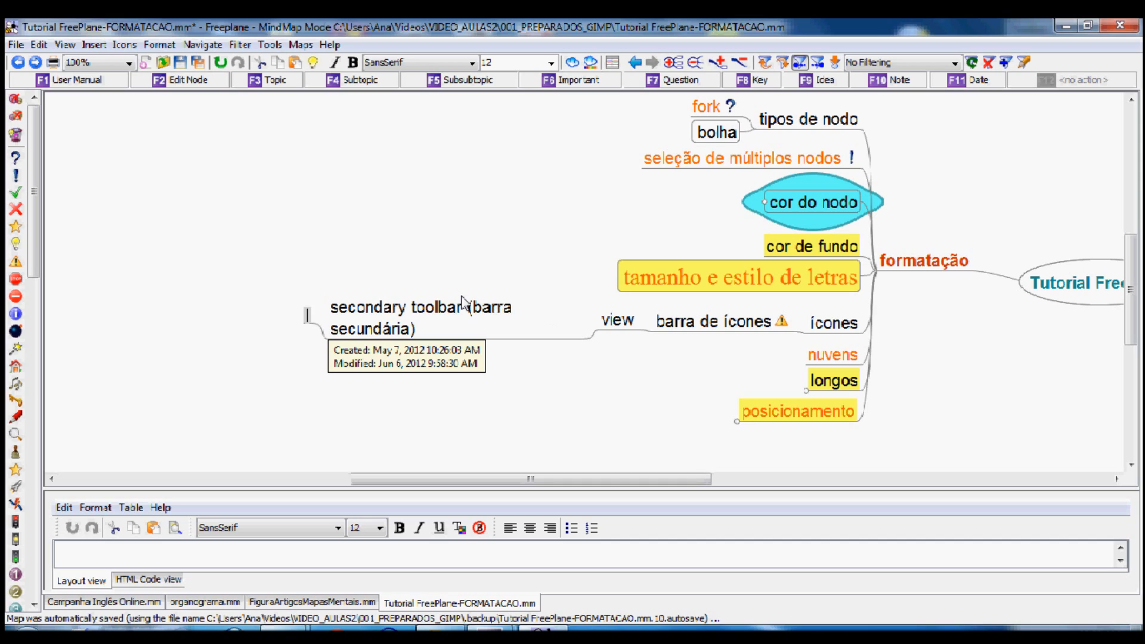
pyautogui.press('Insert')
pyautogui.write('al')
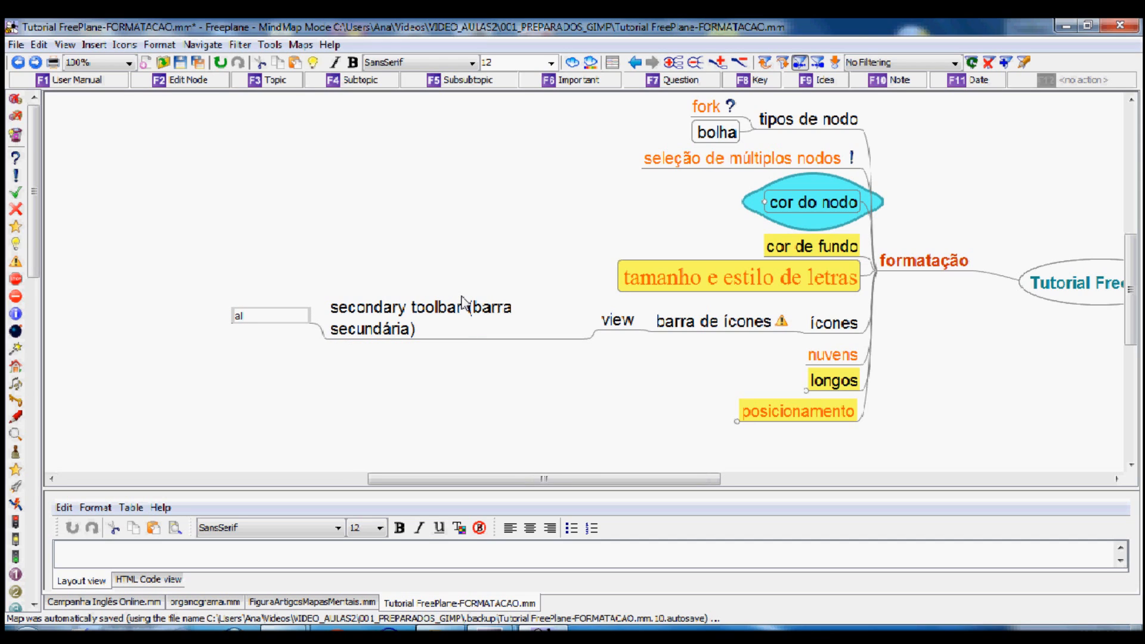
pyautogui.write('t')
pyautogui.press('Return')
pyautogui.press('Return')
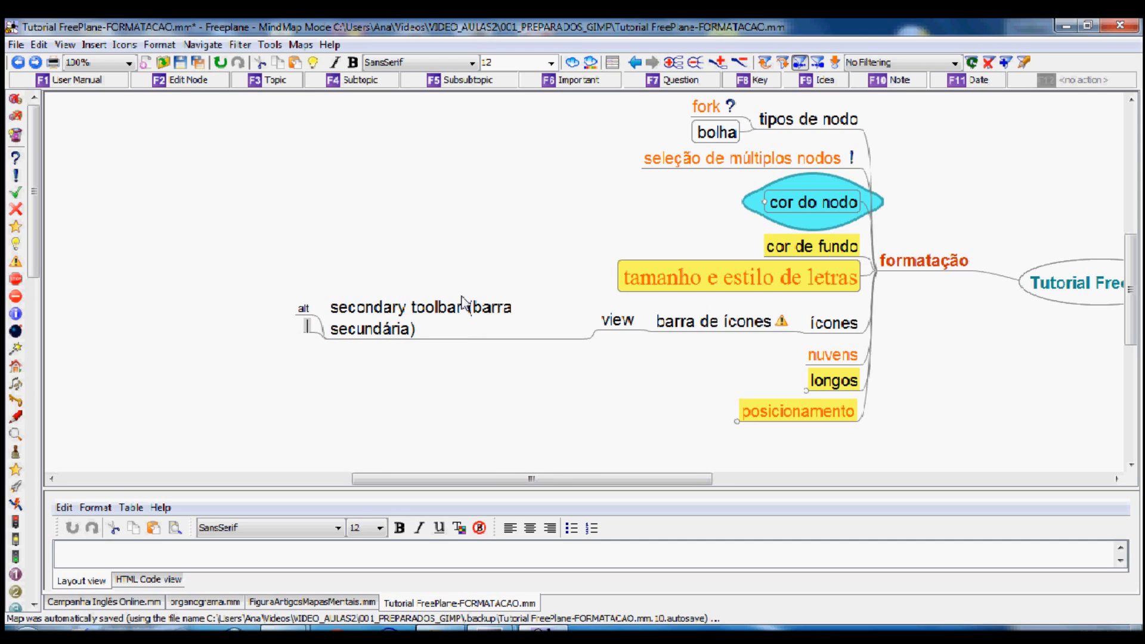
pyautogui.write('enter')
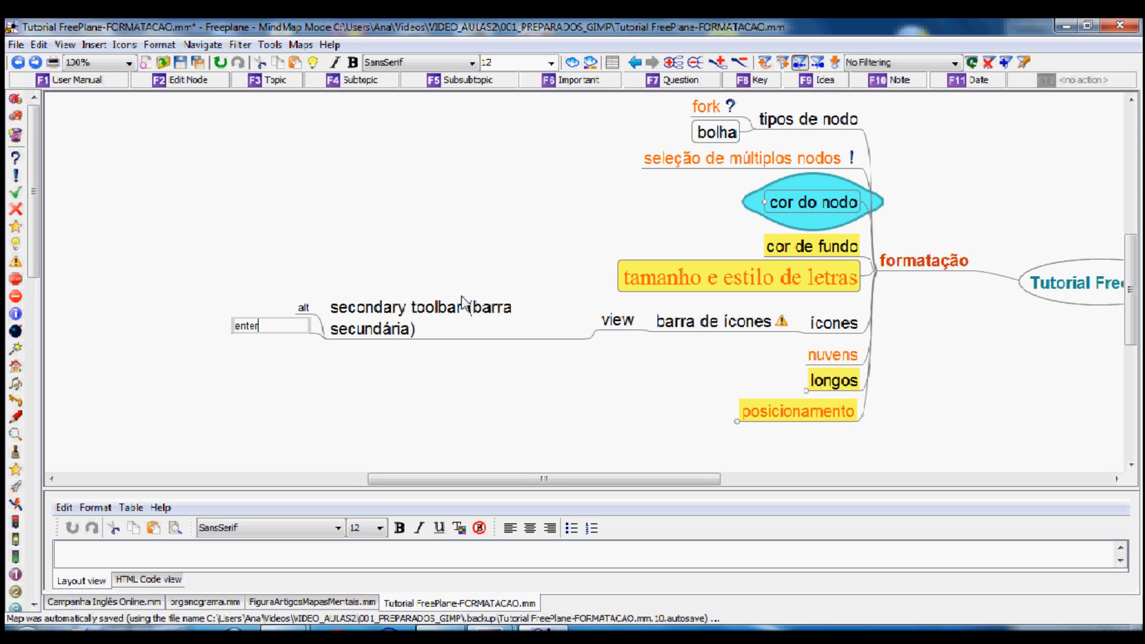
pyautogui.press('Return')
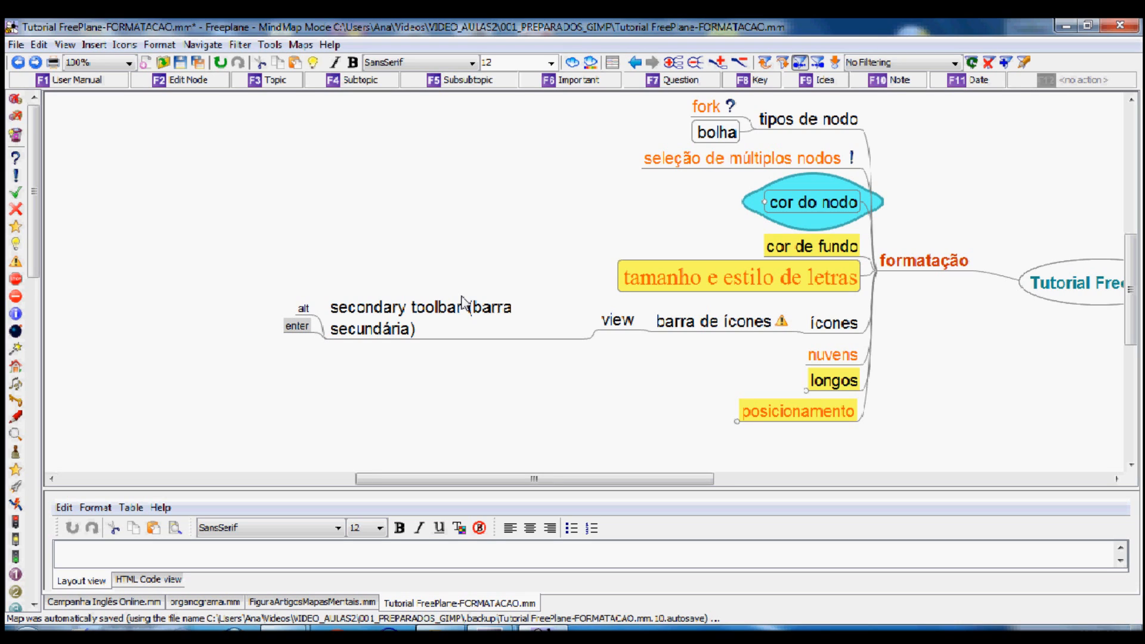
# Step: Edit the secondary toolbar node as a long node and put a line break before (barra secundária)
pyautogui.click(381, 312)
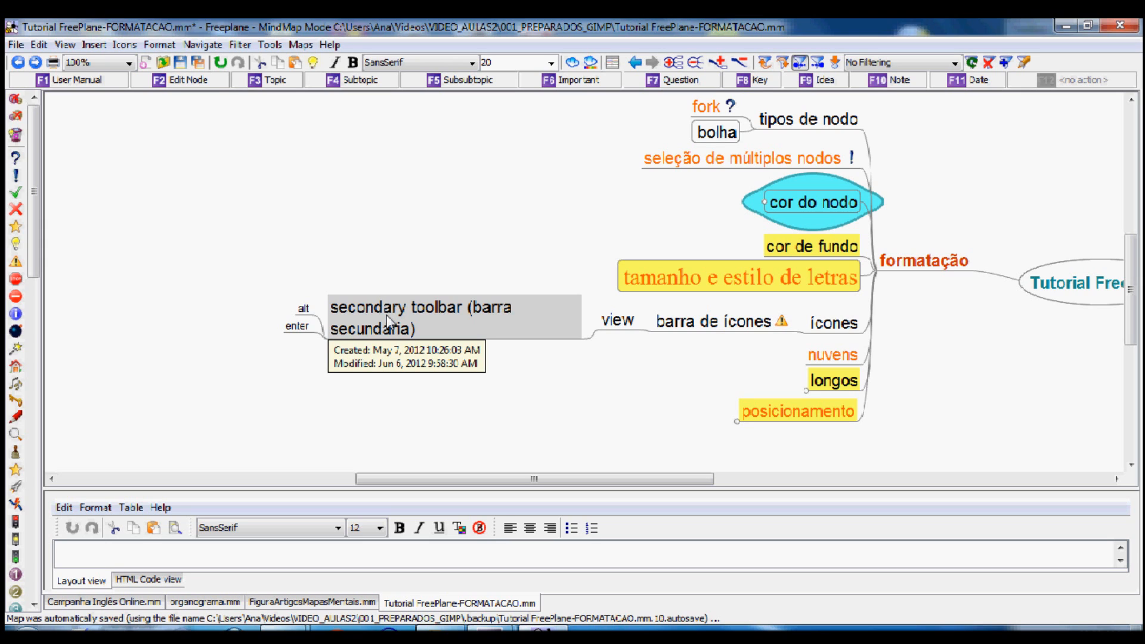
pyautogui.hotkey('alt', 'Return')
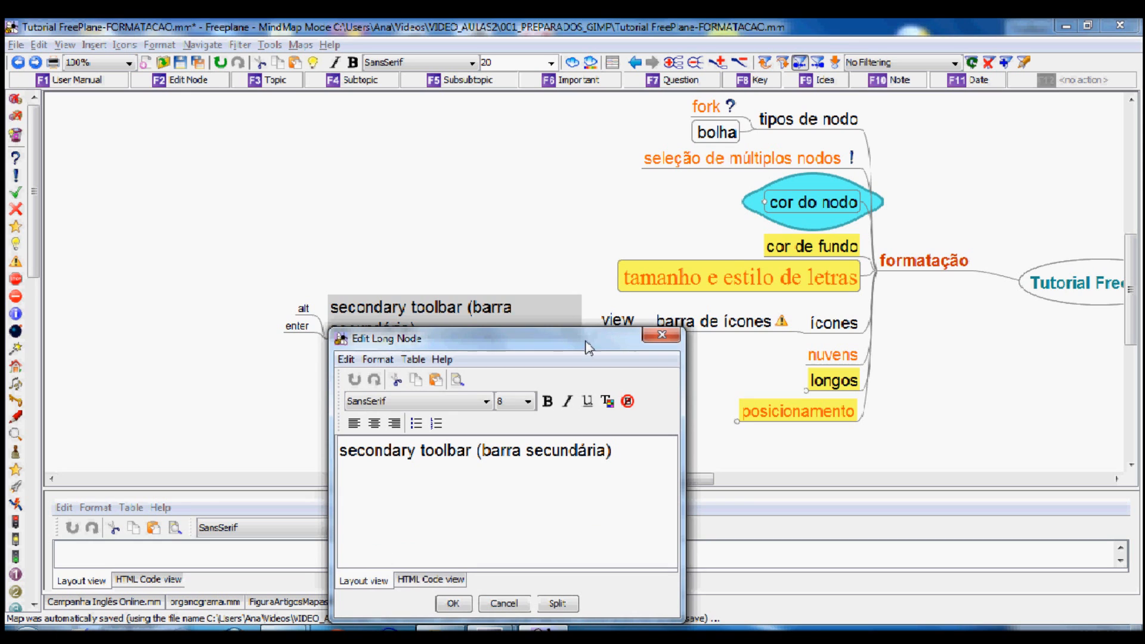
pyautogui.moveTo(589, 343); pyautogui.dragTo(871, 179)
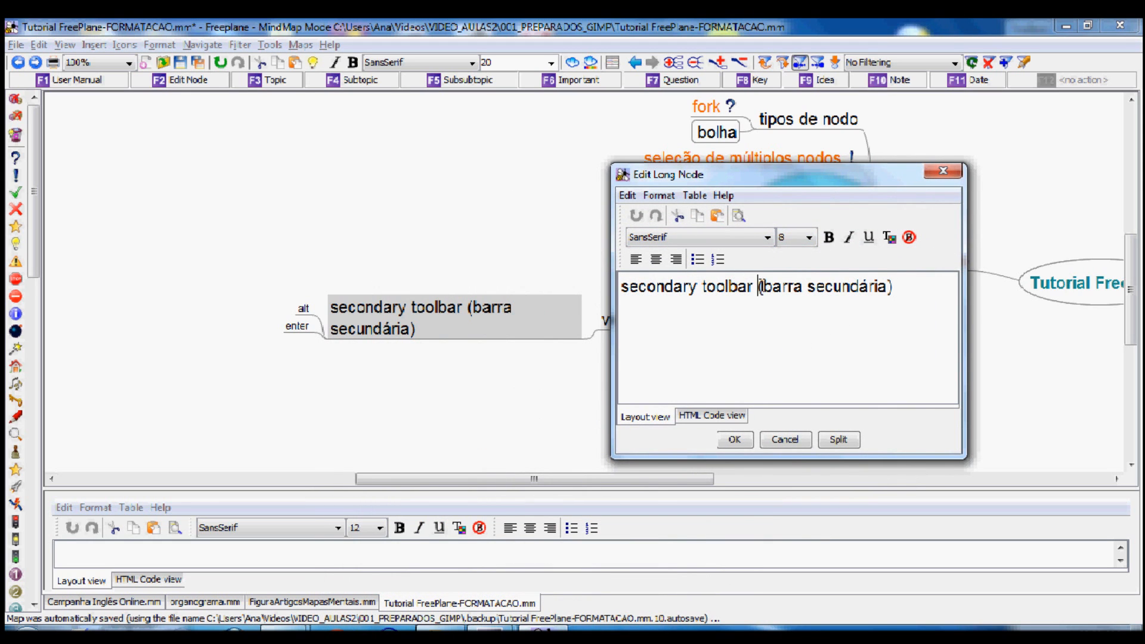
pyautogui.press('Return')
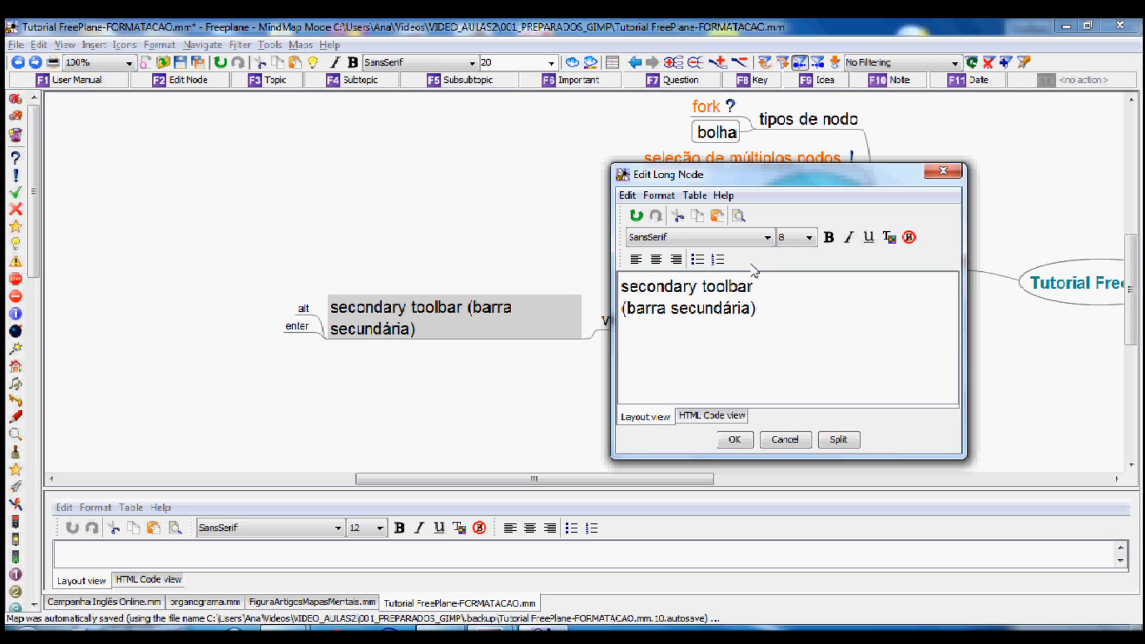
pyautogui.click(735, 445)
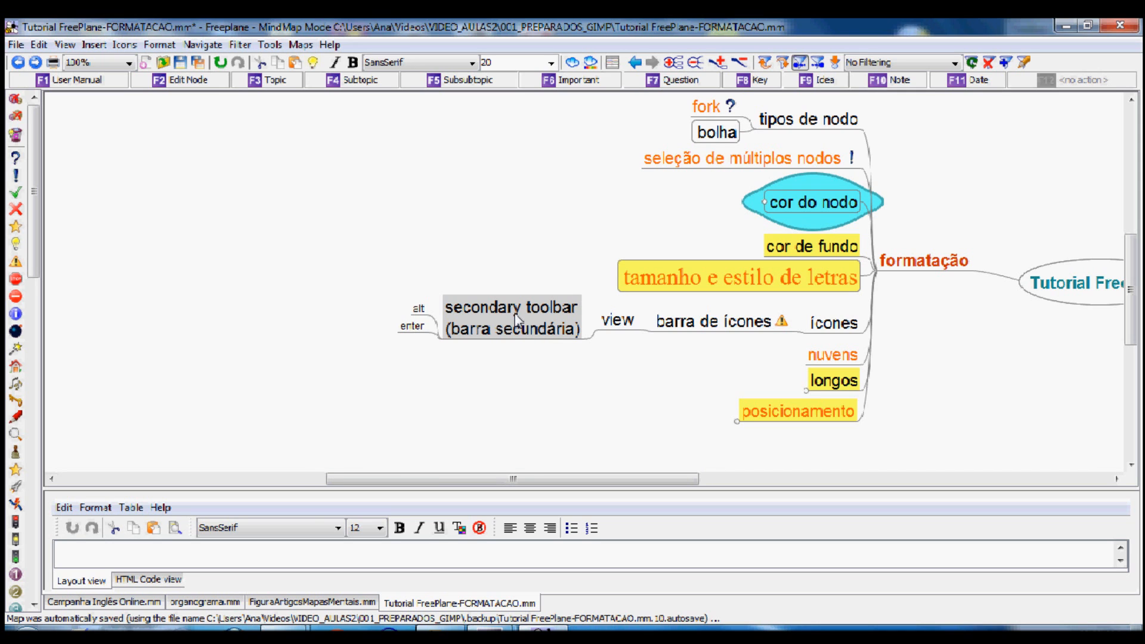
# Step: Center the text of the secondary toolbar node and add a third line reading clicar
pyautogui.hotkey('alt', 'Return')
pyautogui.moveTo(610, 335); pyautogui.dragTo(784, 154)
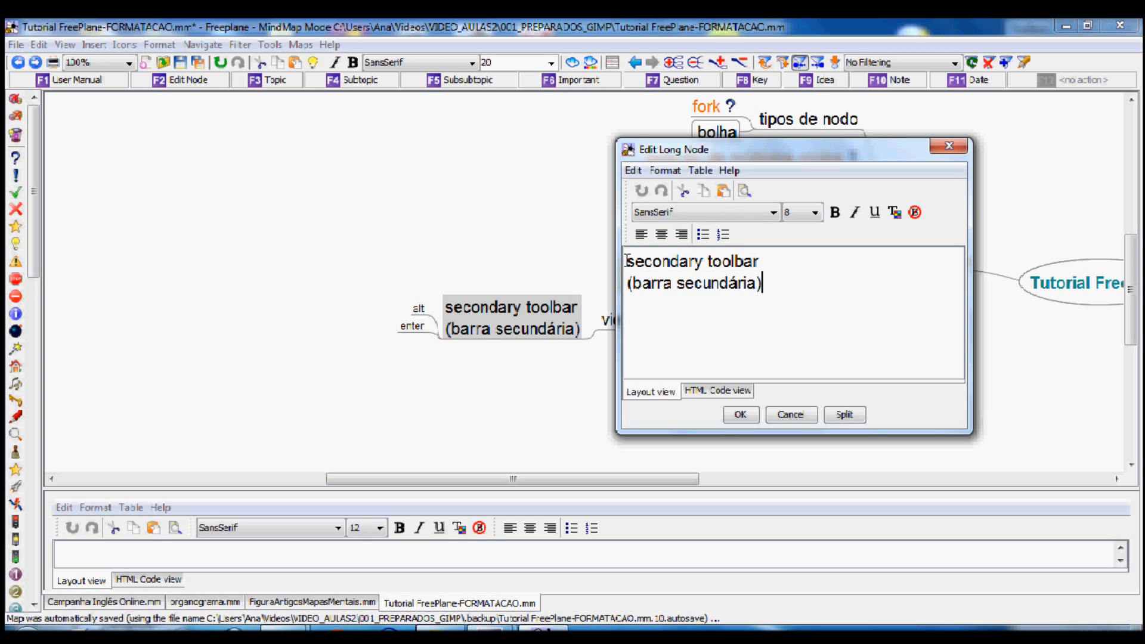
pyautogui.moveTo(627, 260); pyautogui.dragTo(766, 284)
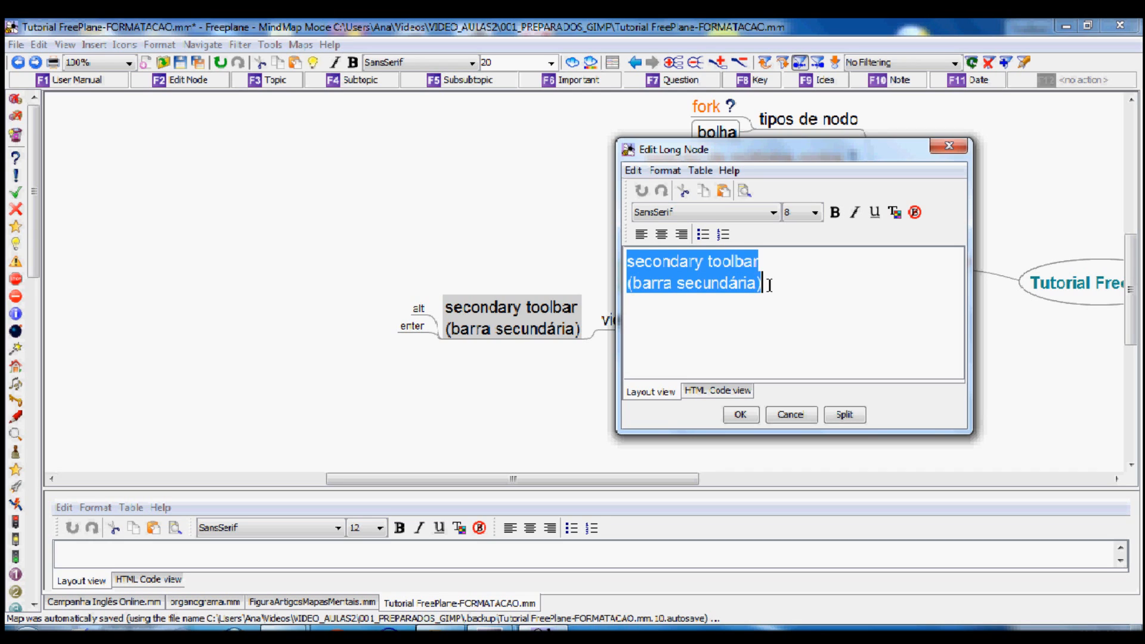
pyautogui.click(663, 235)
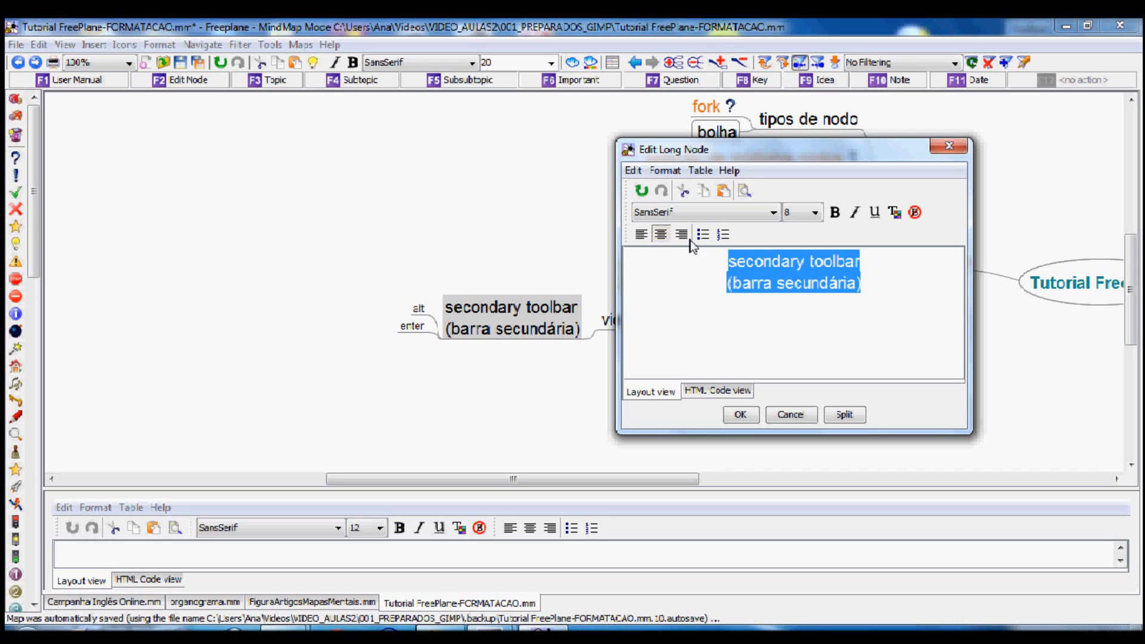
pyautogui.click(866, 283)
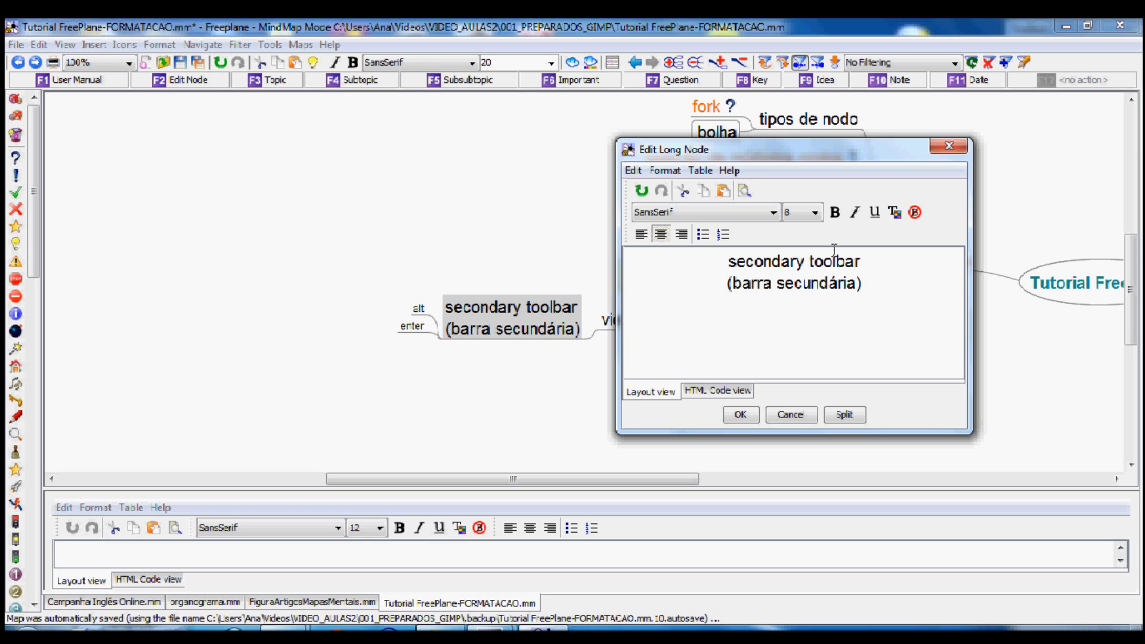
pyautogui.press('Return')
pyautogui.write('clicar')
pyautogui.click(740, 418)
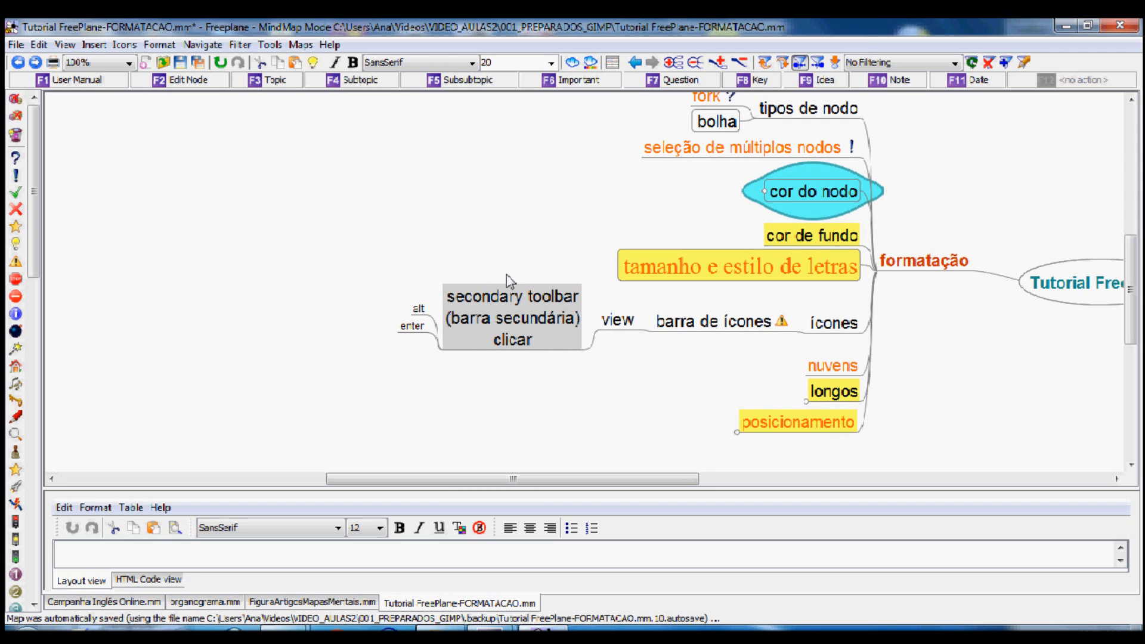
# Step: Reopen the secondary toolbar node in the long node editor and make the word clicar bold
pyautogui.doubleClick(464, 330)
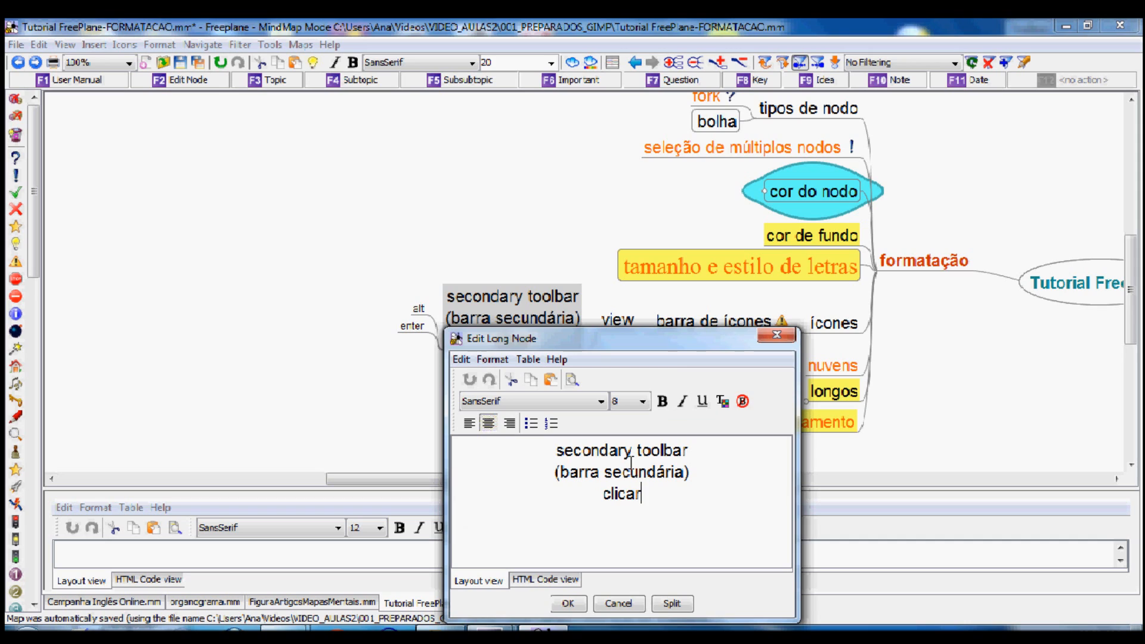
pyautogui.moveTo(603, 494); pyautogui.dragTo(642, 493)
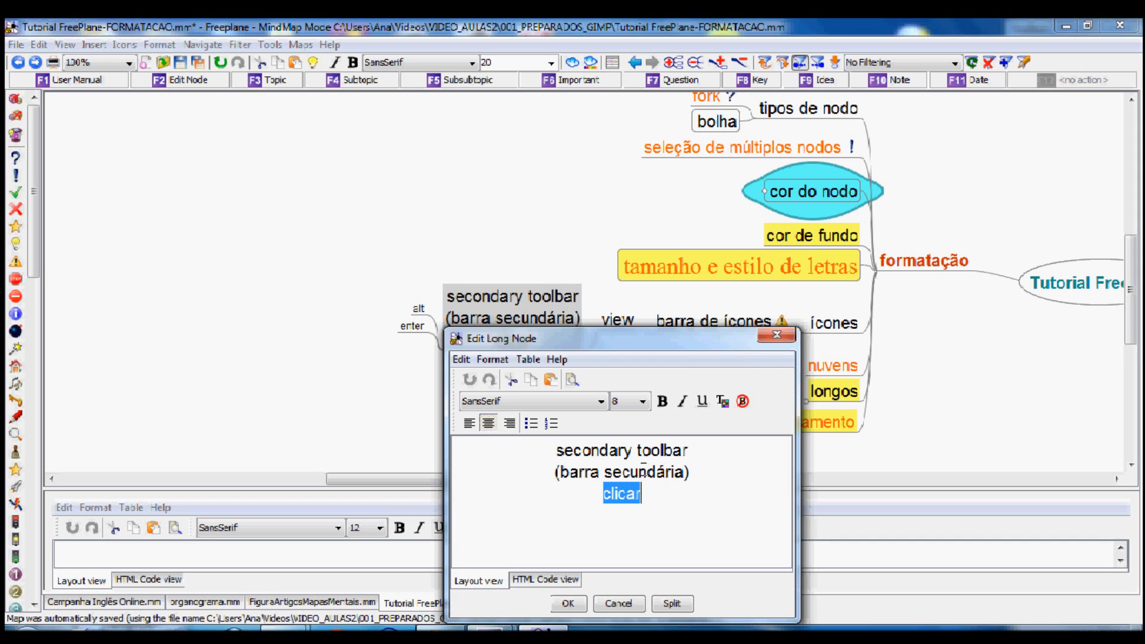
pyautogui.click(661, 401)
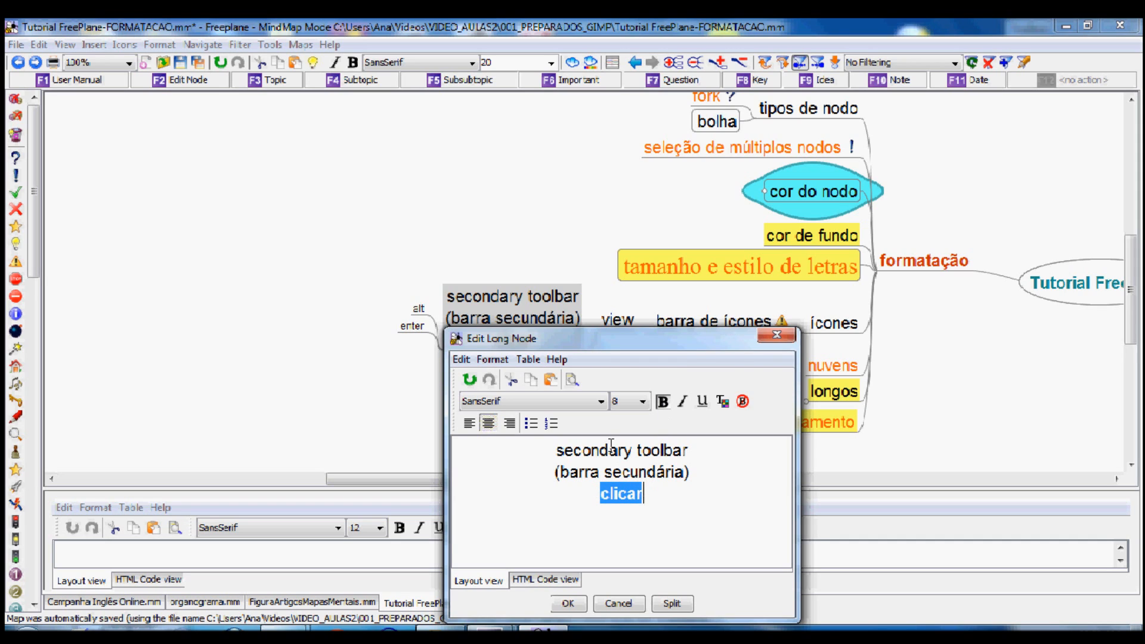
# Step: Enlarge the word toolbar in the node text, trying font size 14 and settling on 24
pyautogui.moveTo(637, 450); pyautogui.dragTo(693, 444)
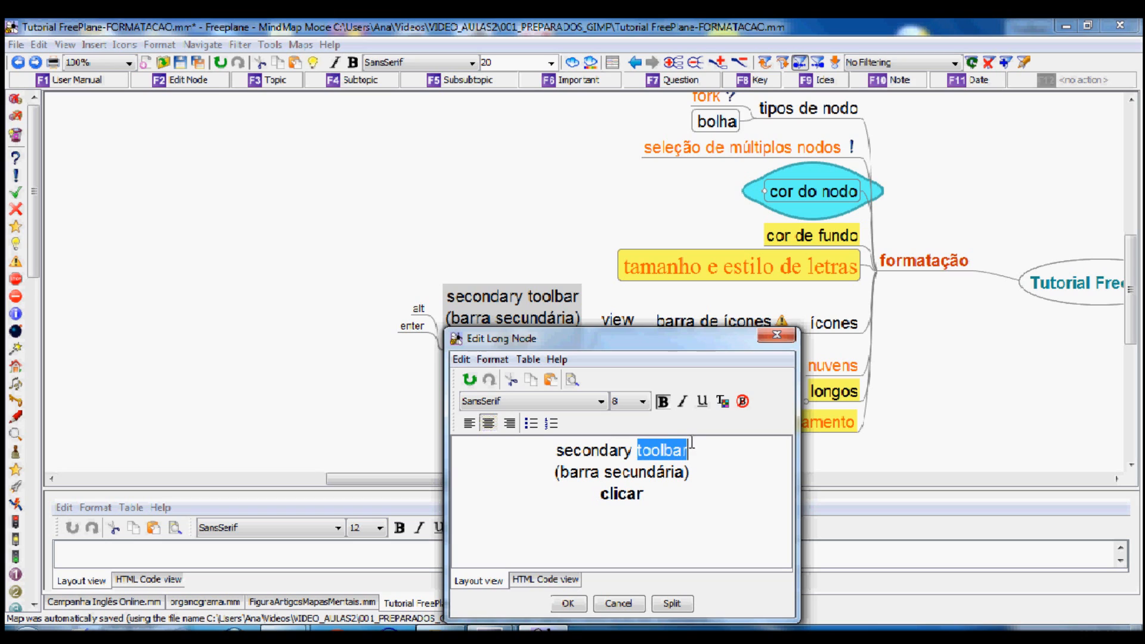
pyautogui.click(642, 402)
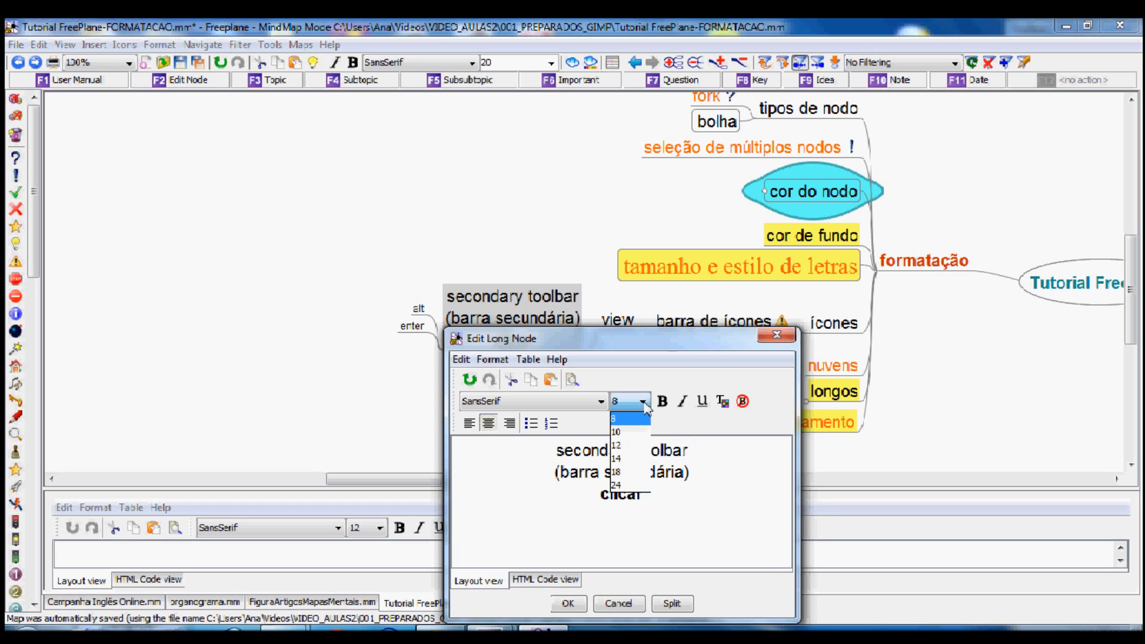
pyautogui.click(629, 459)
pyautogui.click(642, 402)
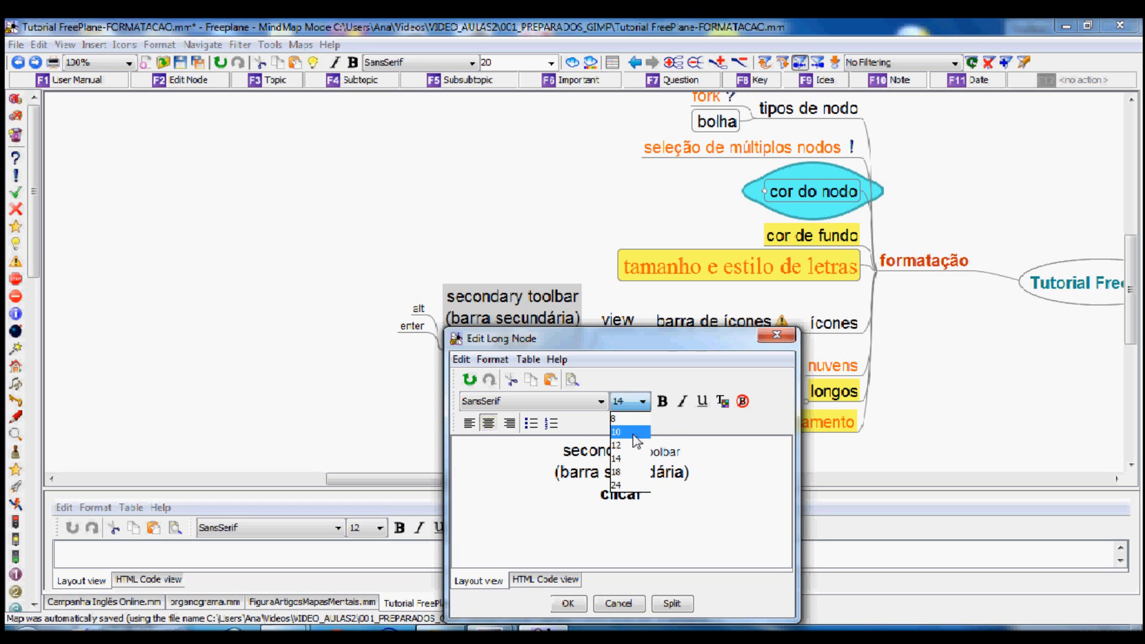
pyautogui.click(633, 485)
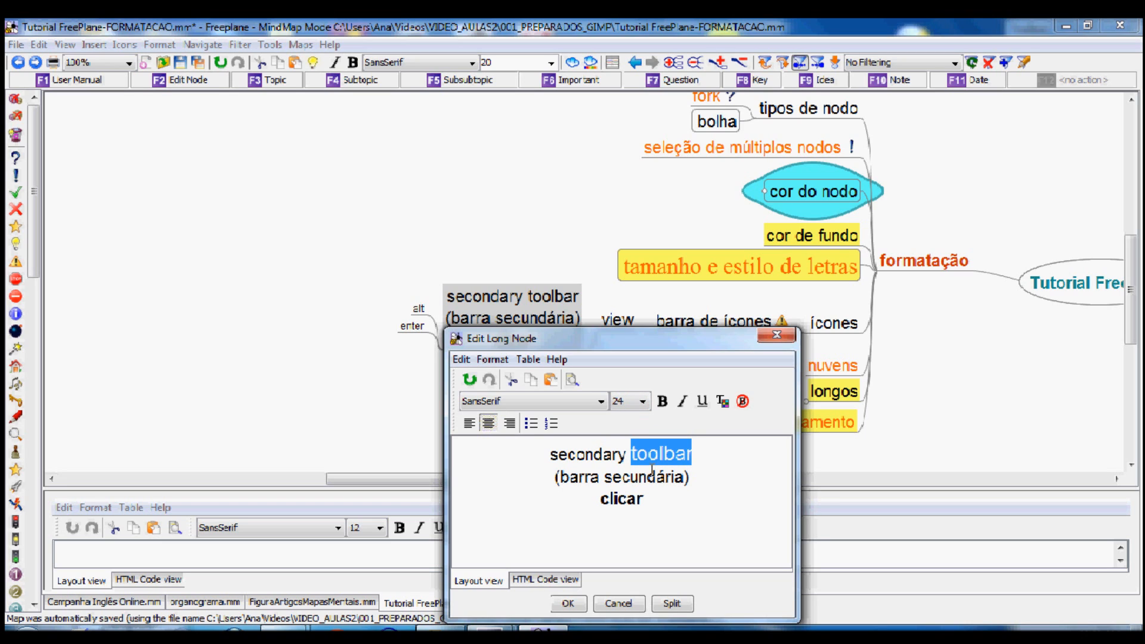
pyautogui.click(643, 402)
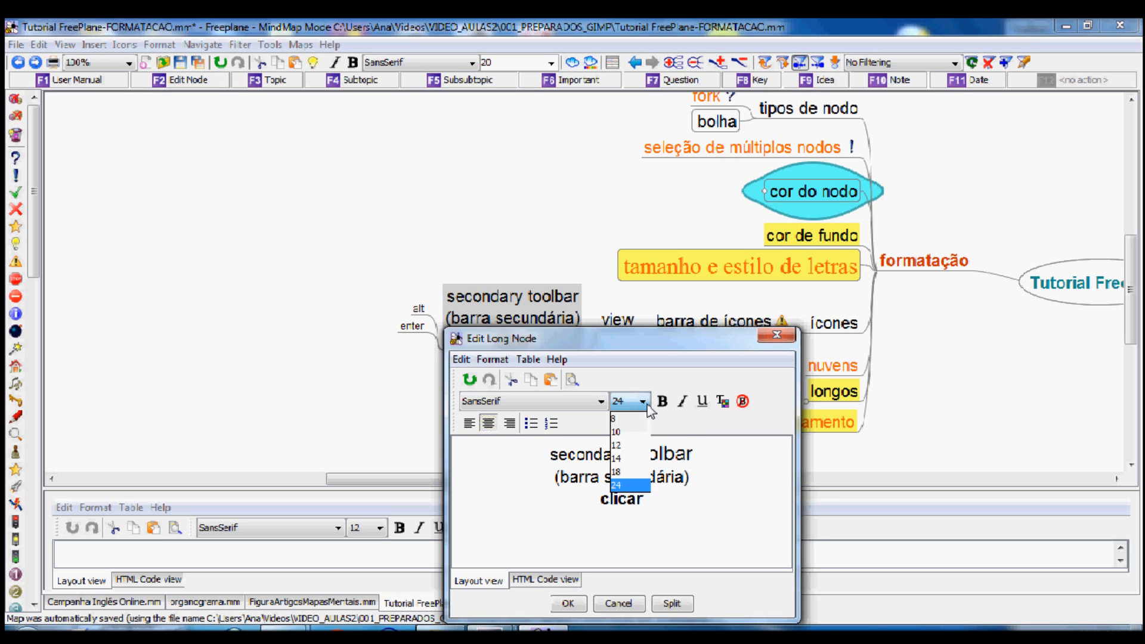
pyautogui.click(643, 404)
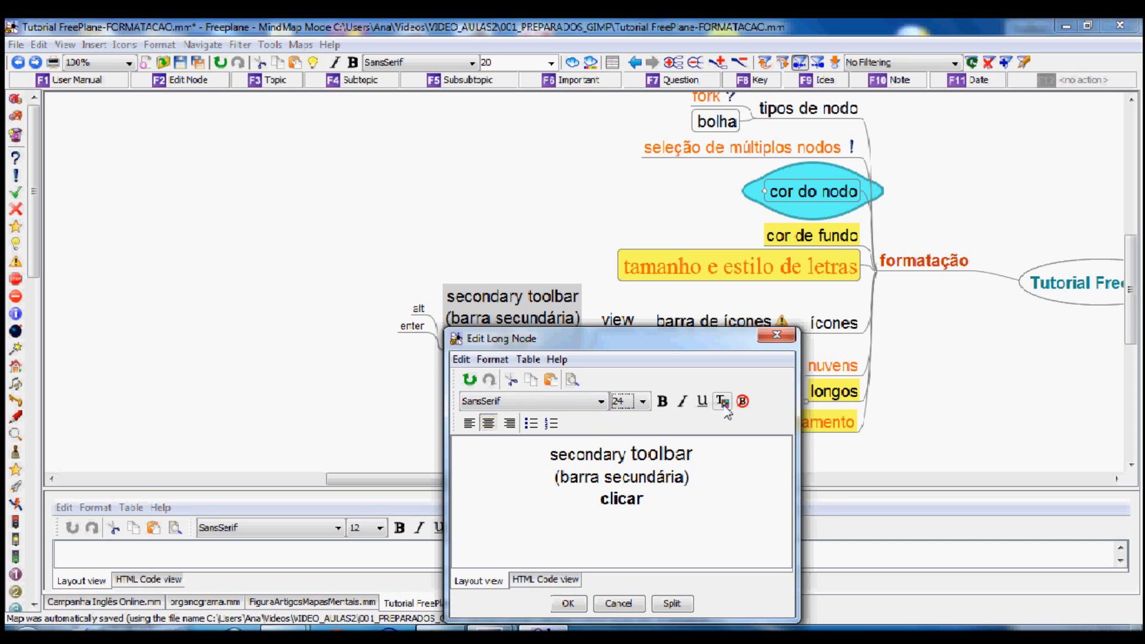
# Step: Color the words barra secundária with a magenta swatch and save the edited node text
pyautogui.moveTo(559, 477); pyautogui.dragTo(688, 474)
pyautogui.click(566, 477)
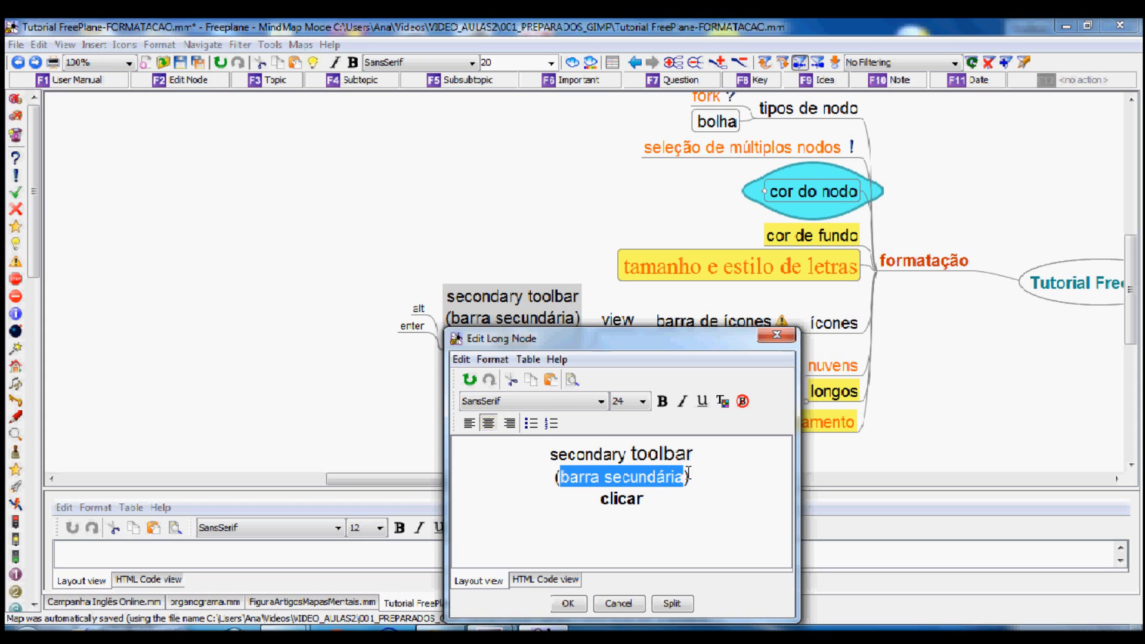
pyautogui.click(722, 402)
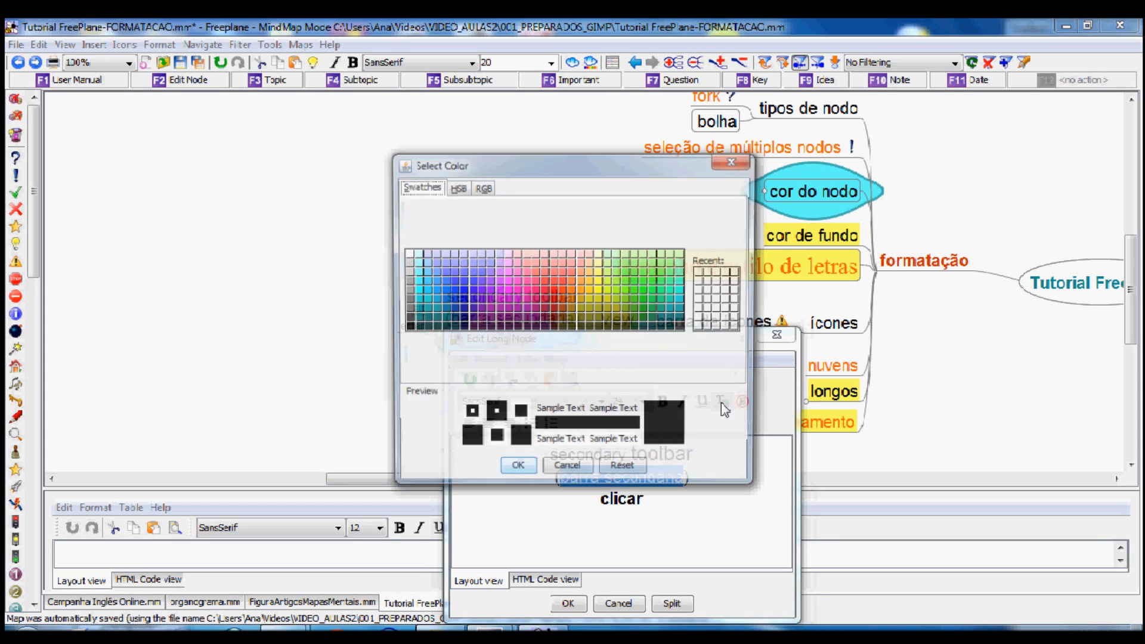
pyautogui.click(513, 291)
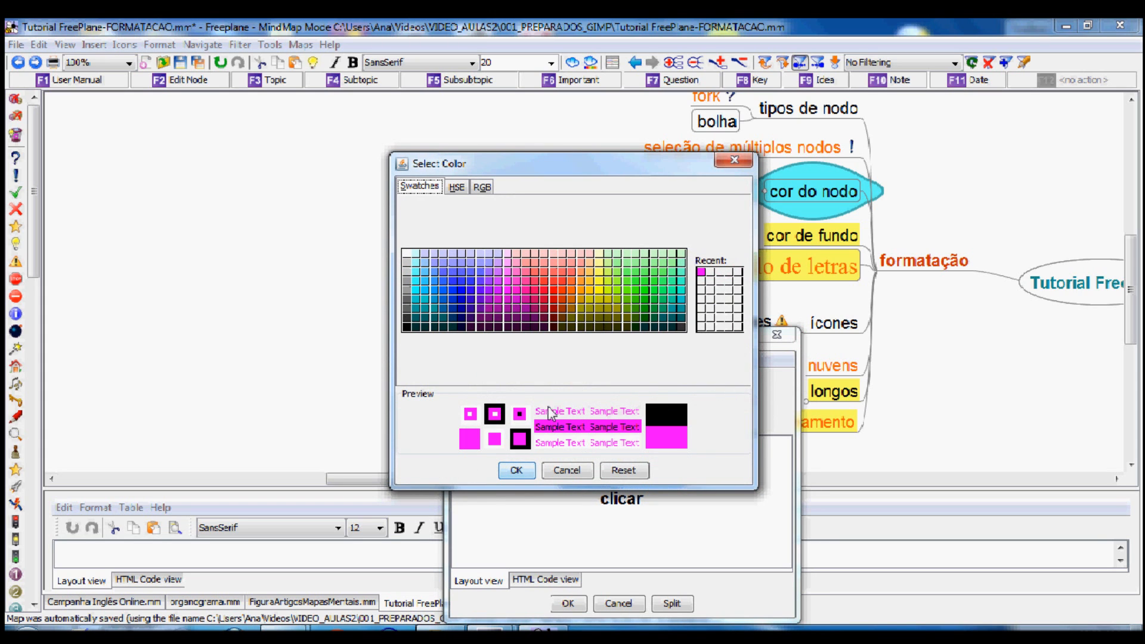
pyautogui.click(516, 472)
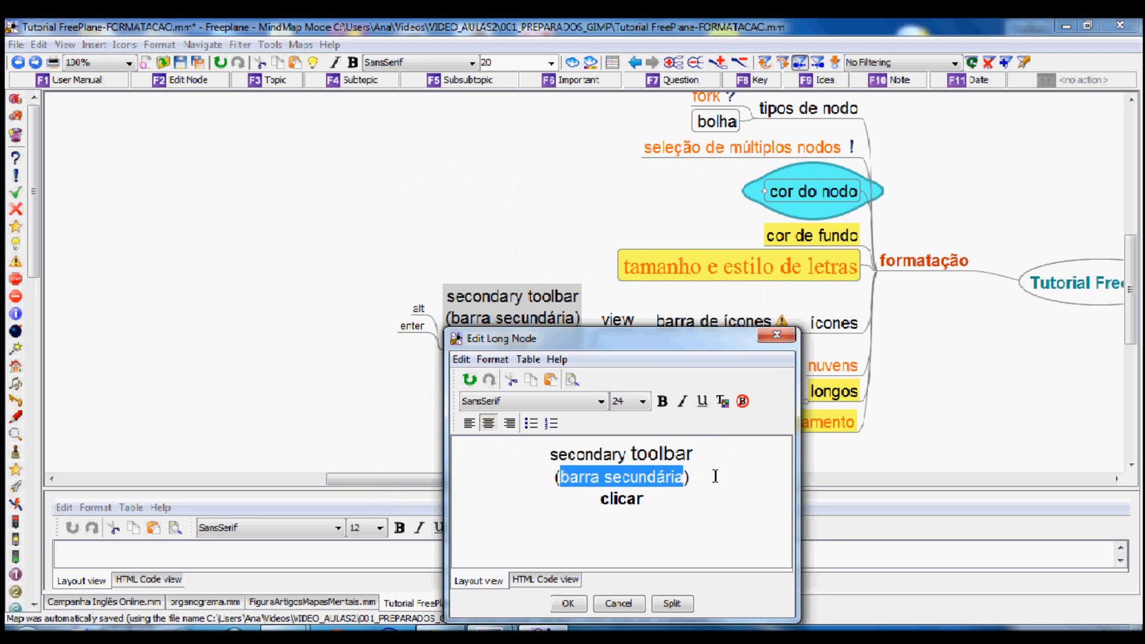
pyautogui.click(715, 476)
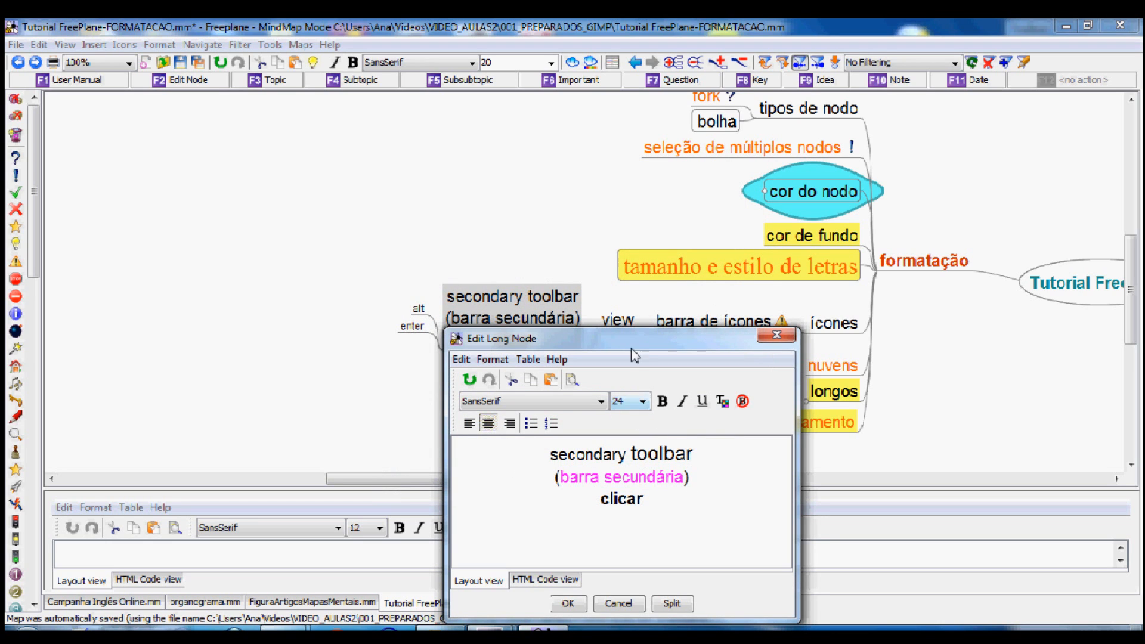
pyautogui.moveTo(635, 356); pyautogui.dragTo(566, 205)
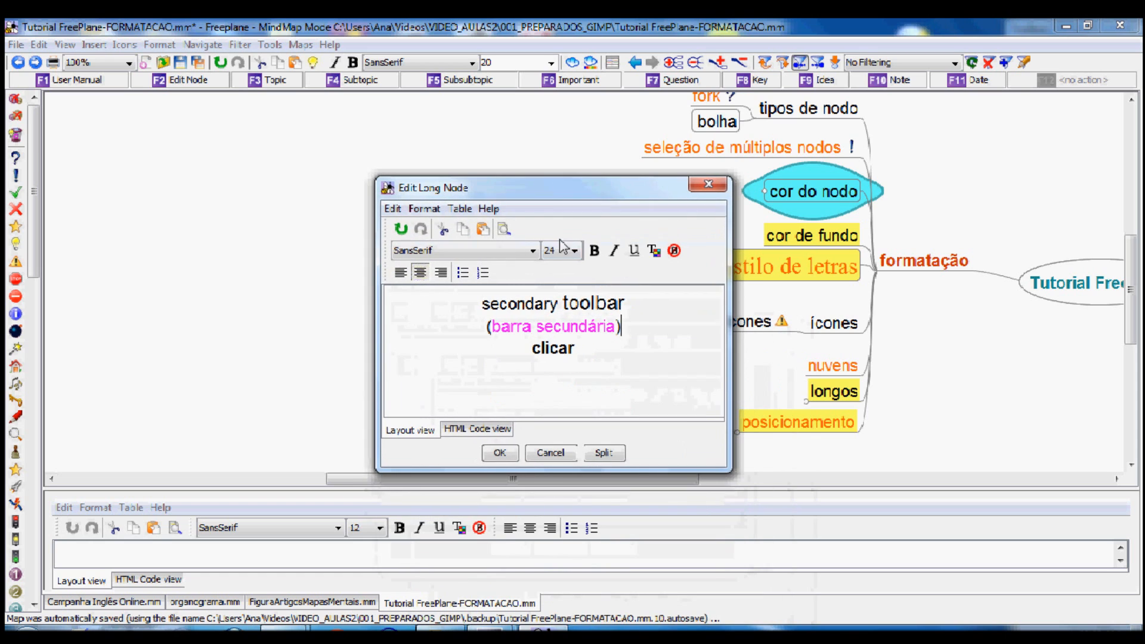
pyautogui.click(501, 455)
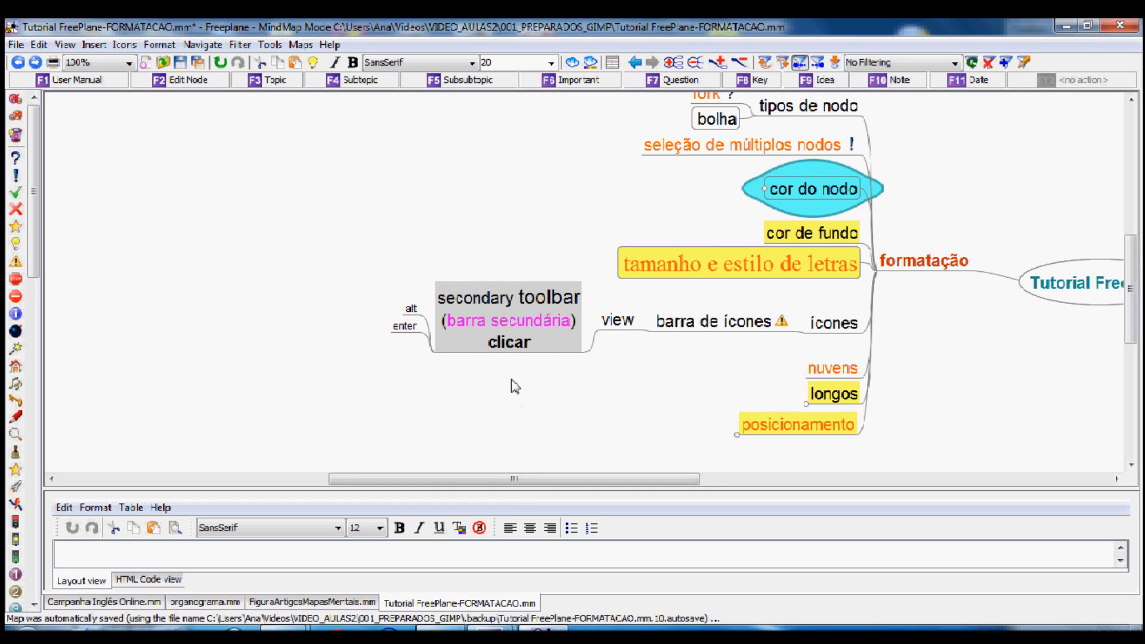
# Step: Unfold the longos node and select its dividir nodos and juntar nodos children in turn
pyautogui.click(833, 393)
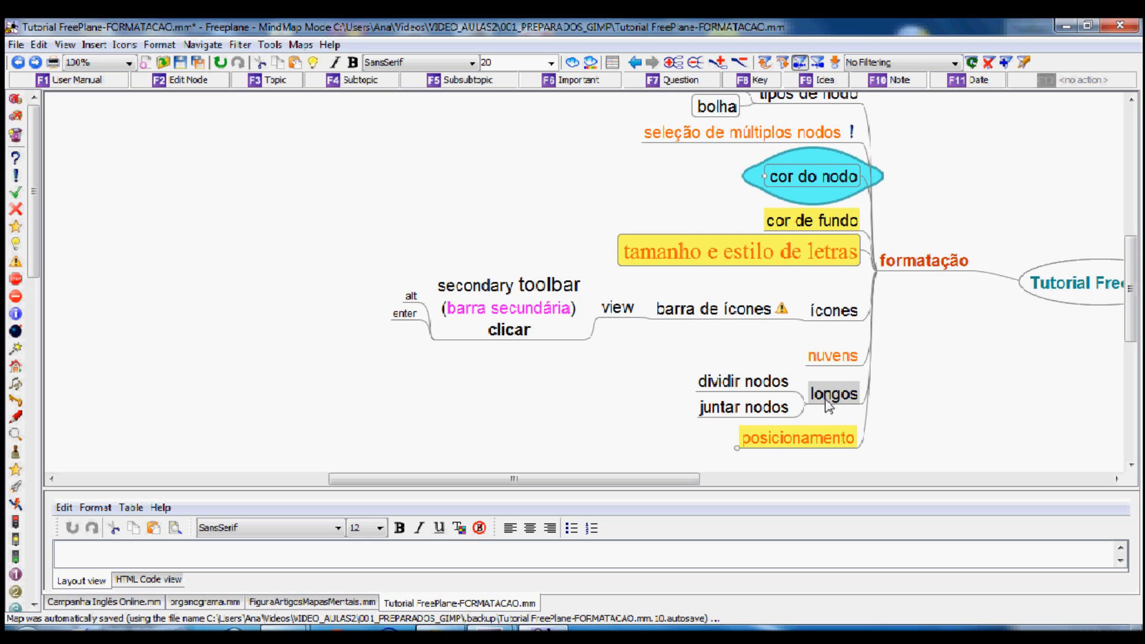
pyautogui.click(766, 382)
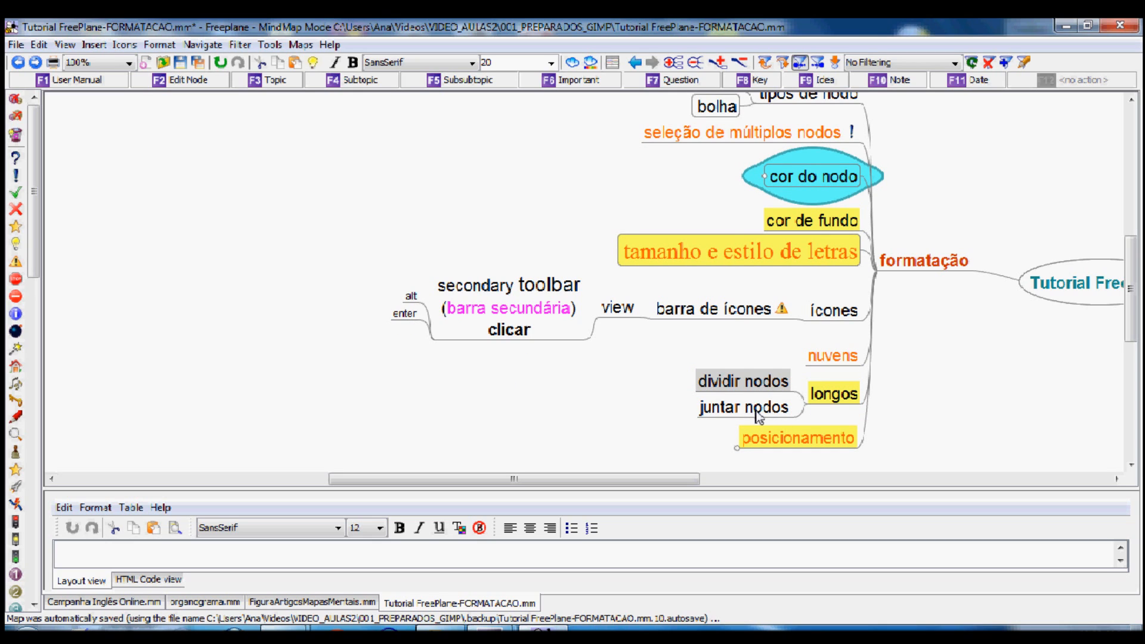
pyautogui.click(755, 410)
pyautogui.click(752, 385)
pyautogui.click(761, 397)
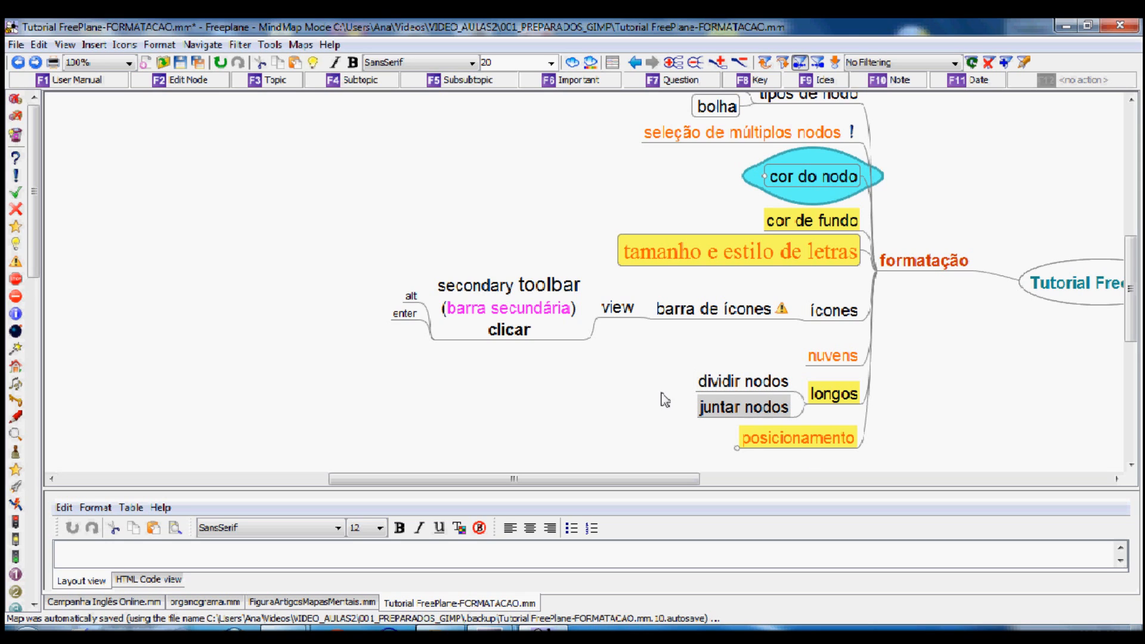
# Step: Add a child node reading "a casa da menina é bonita" to the dividir nodos node
pyautogui.click(722, 388)
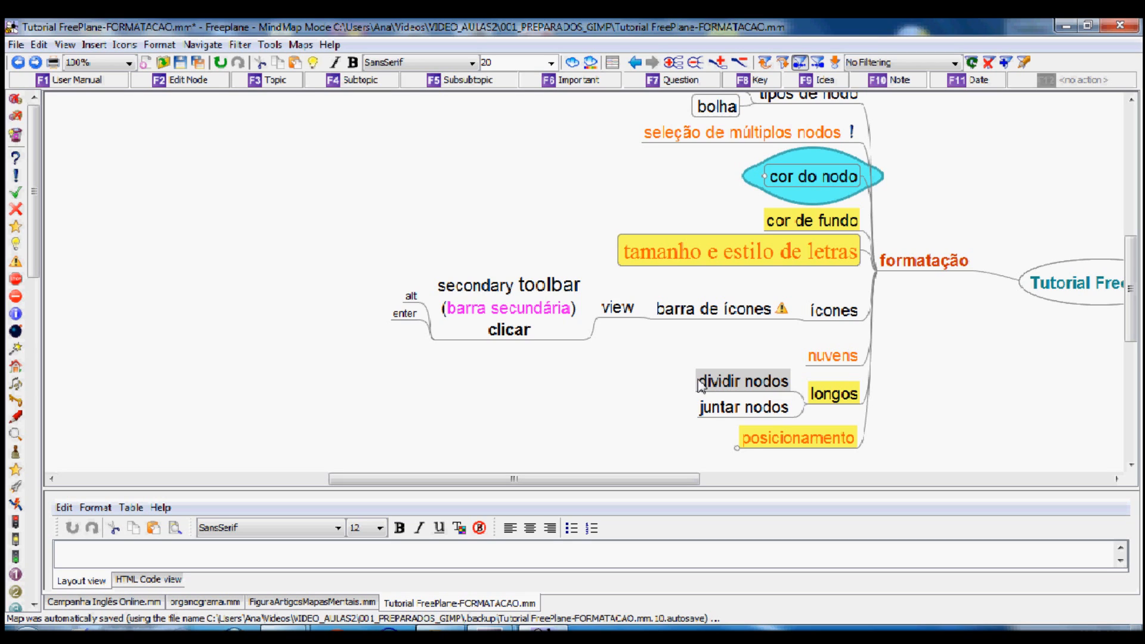
pyautogui.press('Tab')
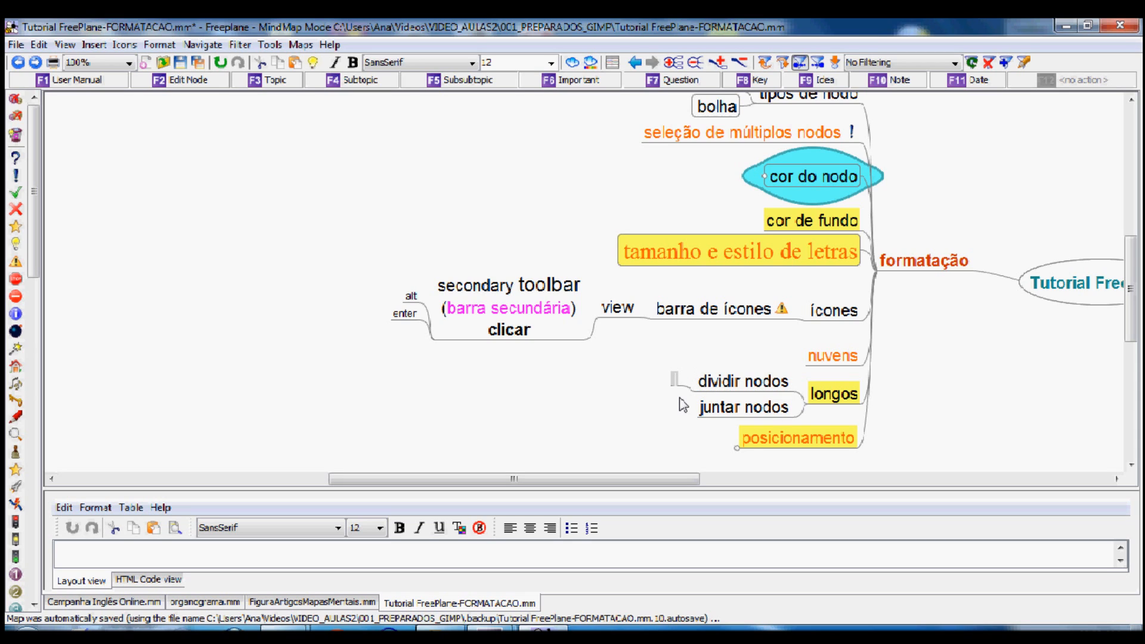
pyautogui.write('a casa dea')
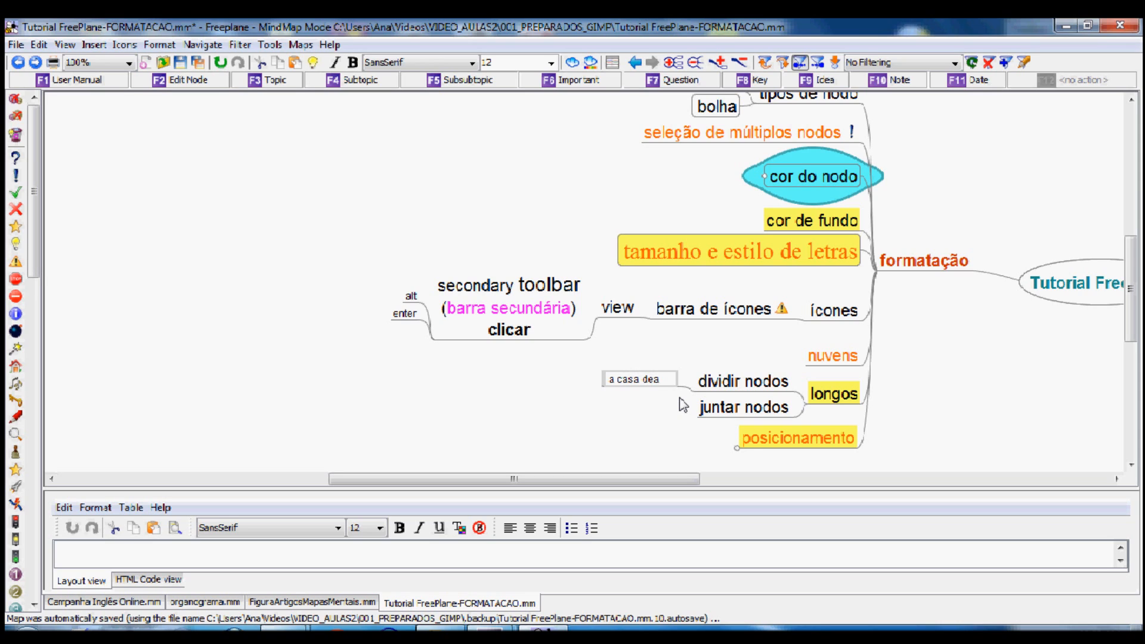
pyautogui.write(' menina é bonita')
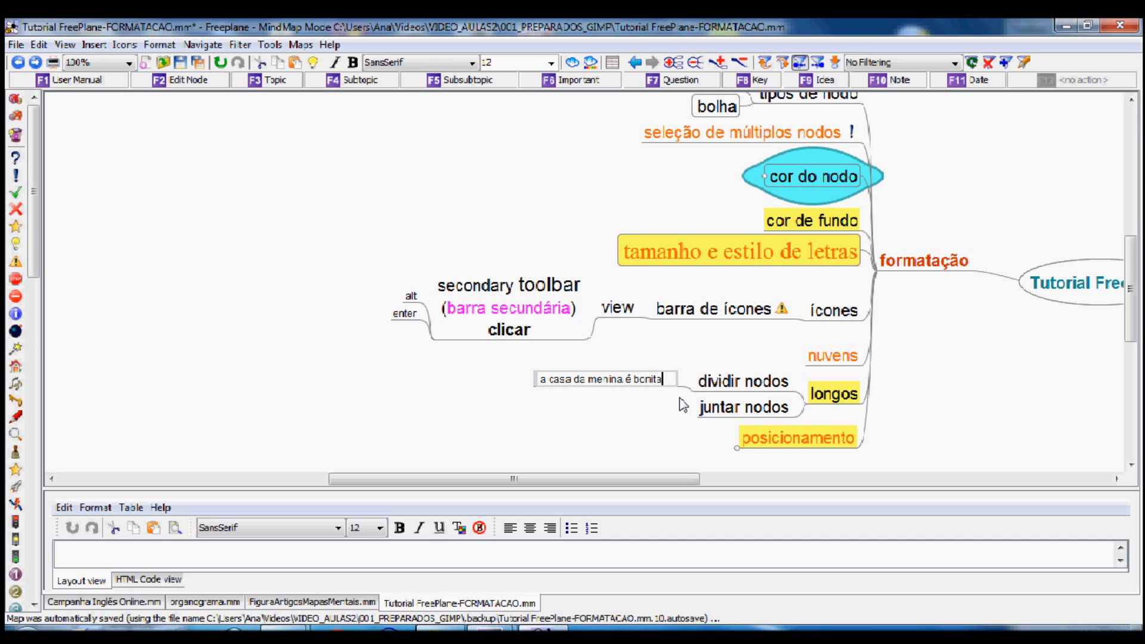
pyautogui.press('Return')
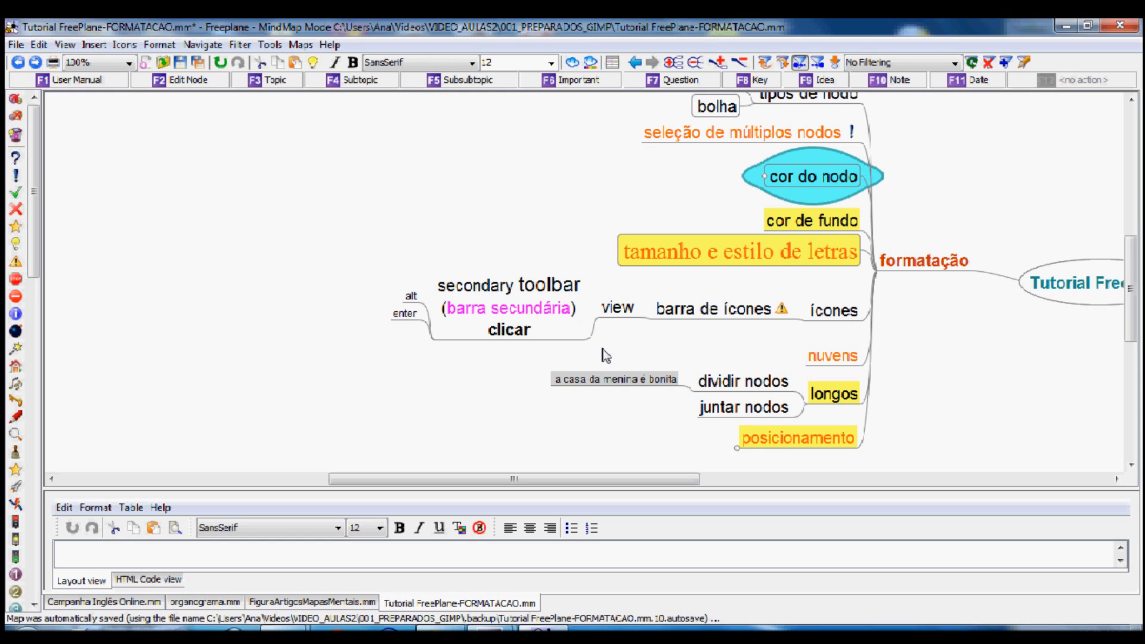
# Step: In the long node editor, break the new node's text after "a casa da", center both lines and save
pyautogui.hotkey('alt', 'Return')
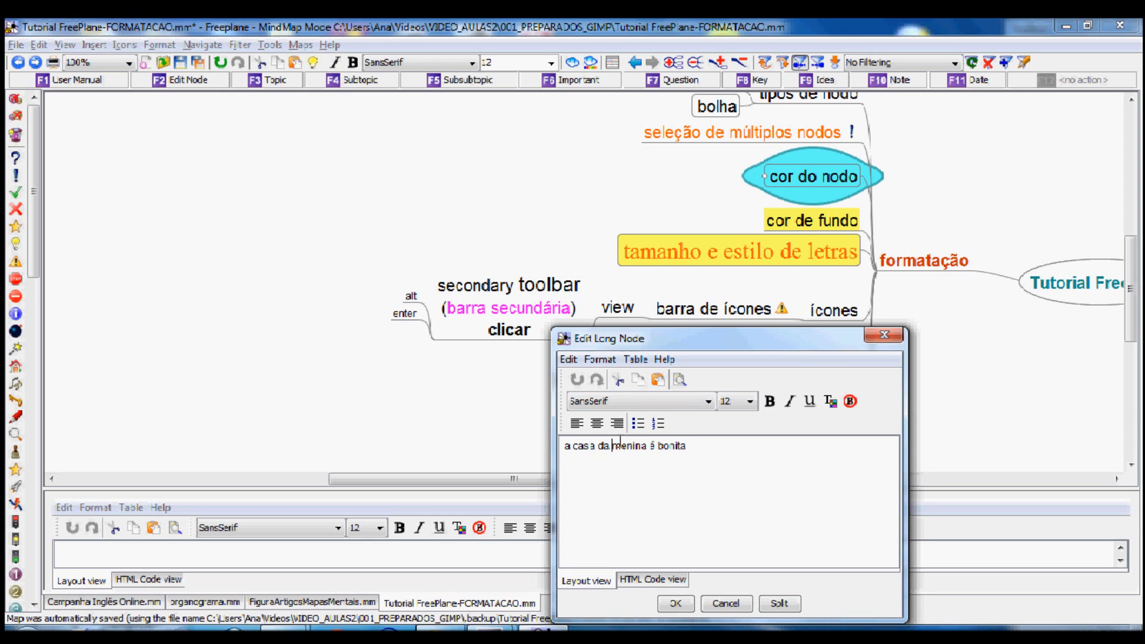
pyautogui.press('Return')
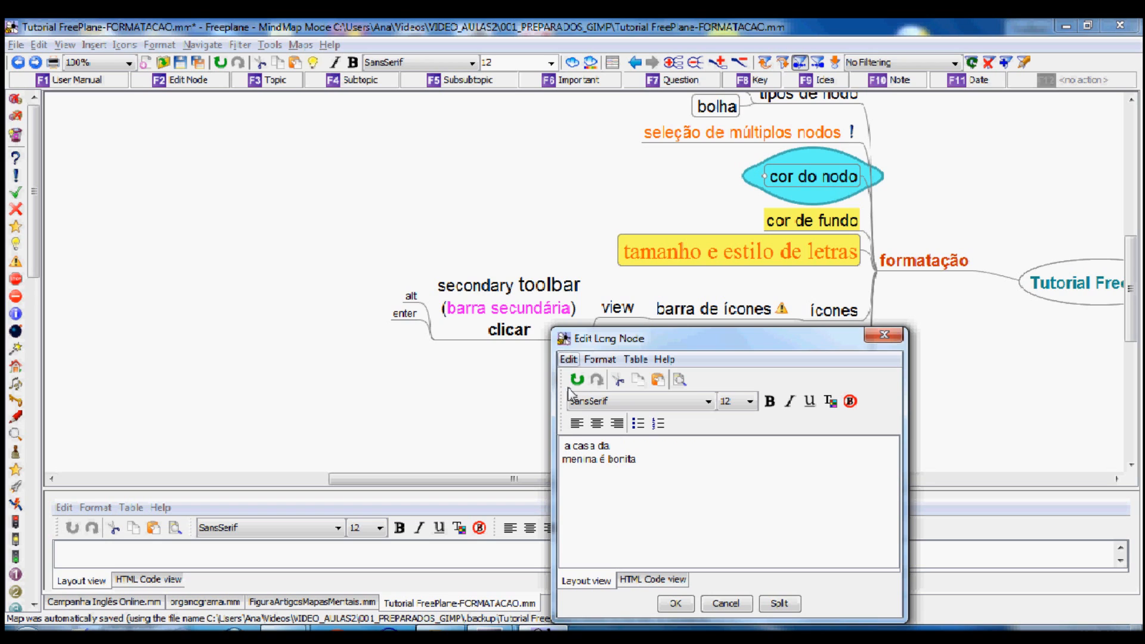
pyautogui.moveTo(600, 447); pyautogui.dragTo(651, 456)
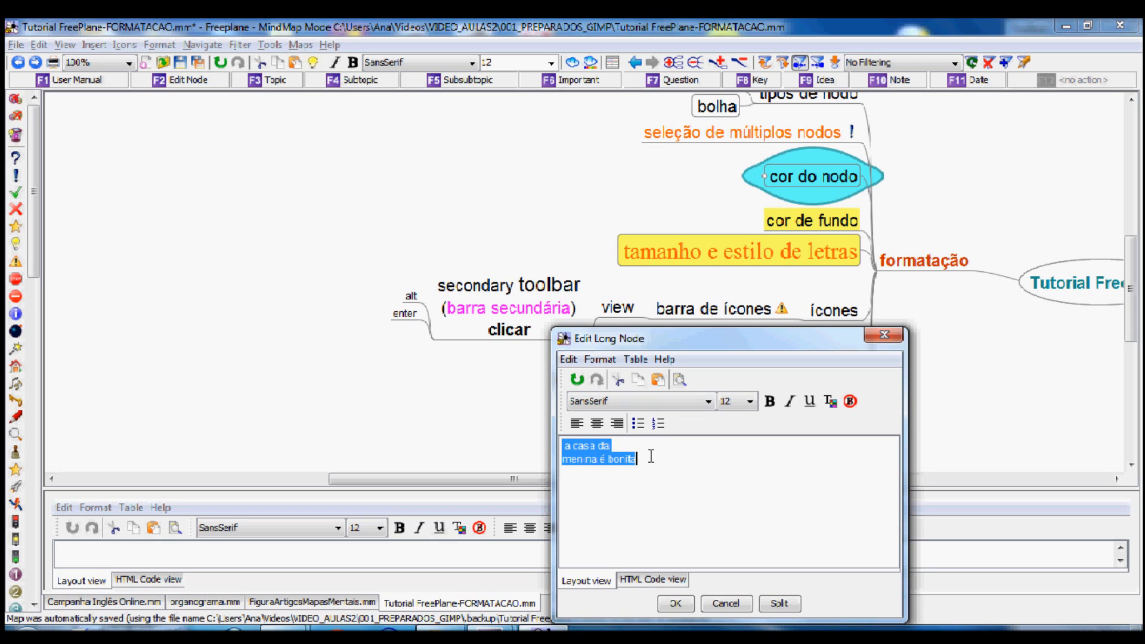
pyautogui.click(598, 424)
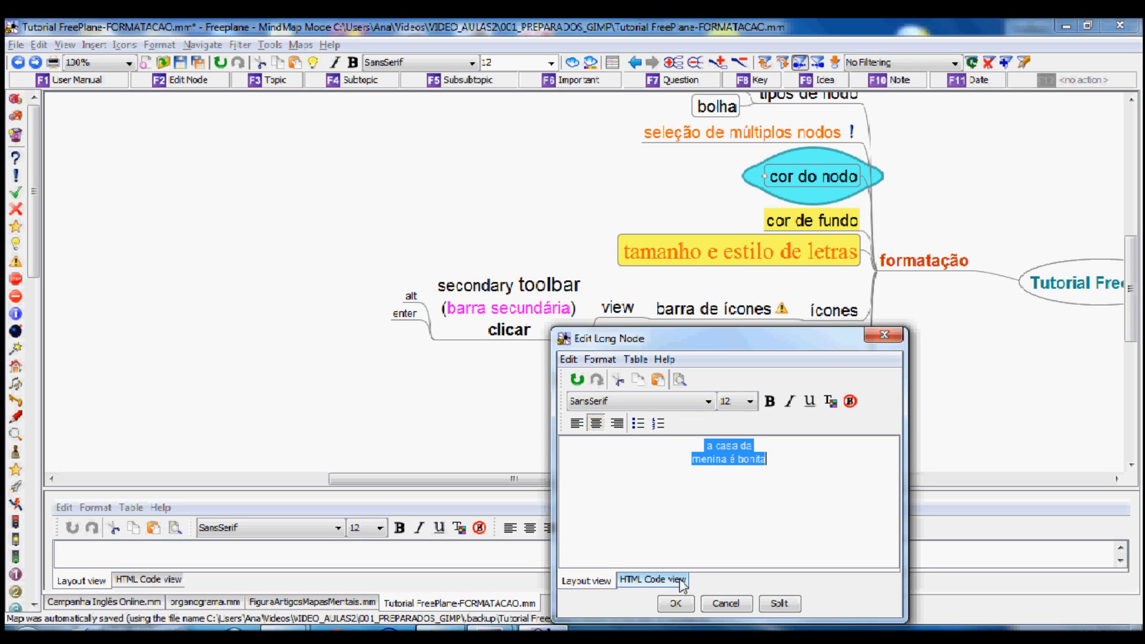
pyautogui.click(676, 603)
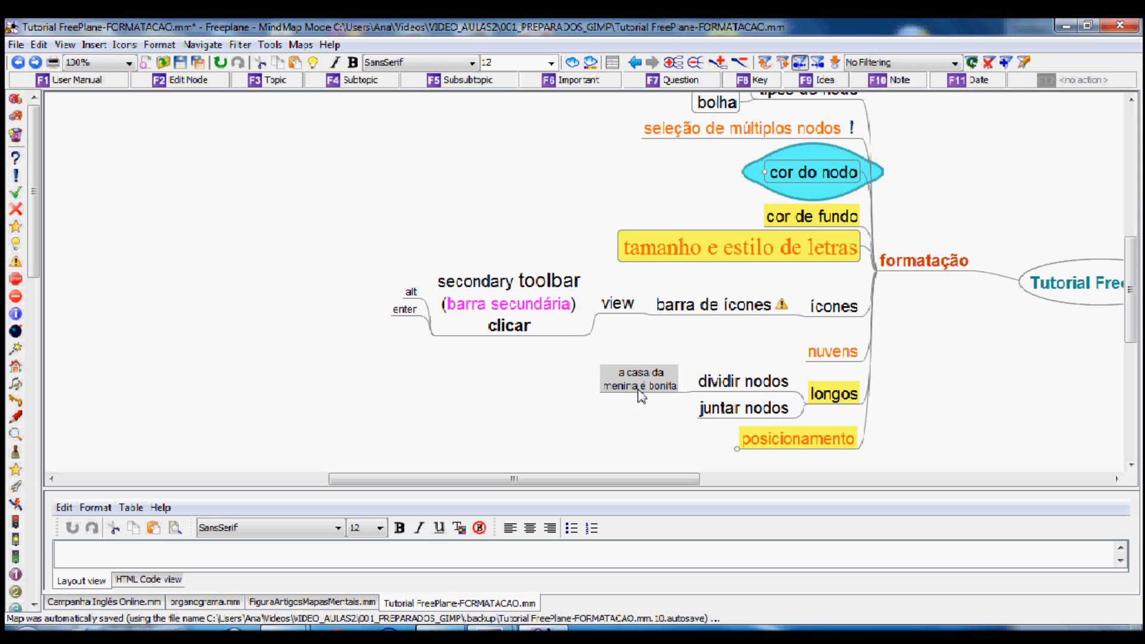
# Step: Split the "a casa da menina é bonita" node into one node per line and join the two nodes back together
pyautogui.click(272, 47)
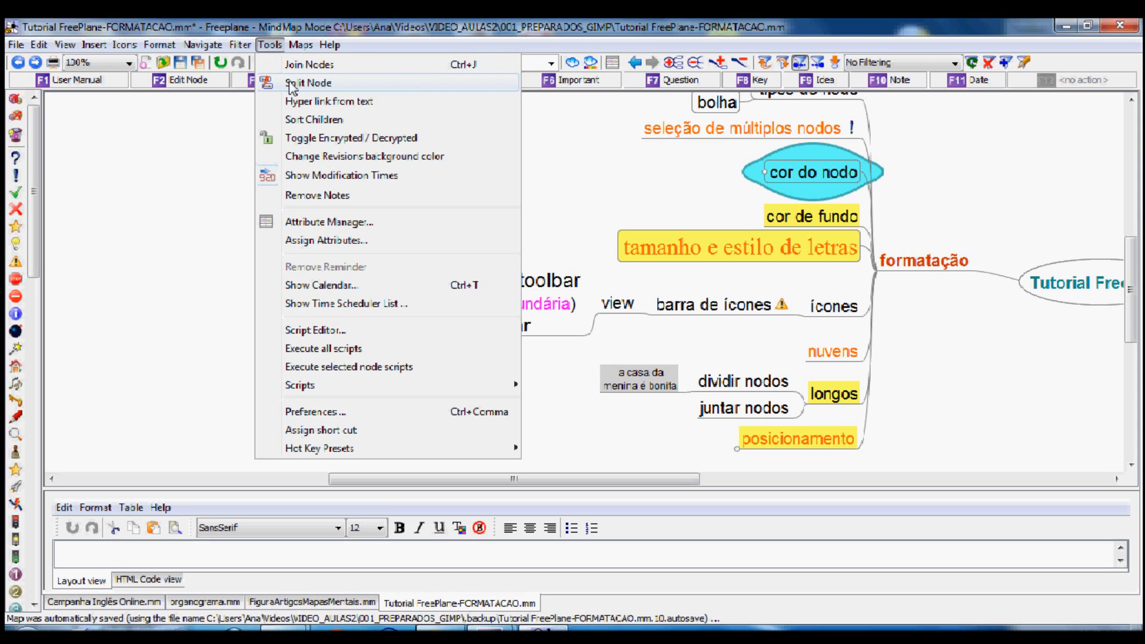
pyautogui.click(293, 83)
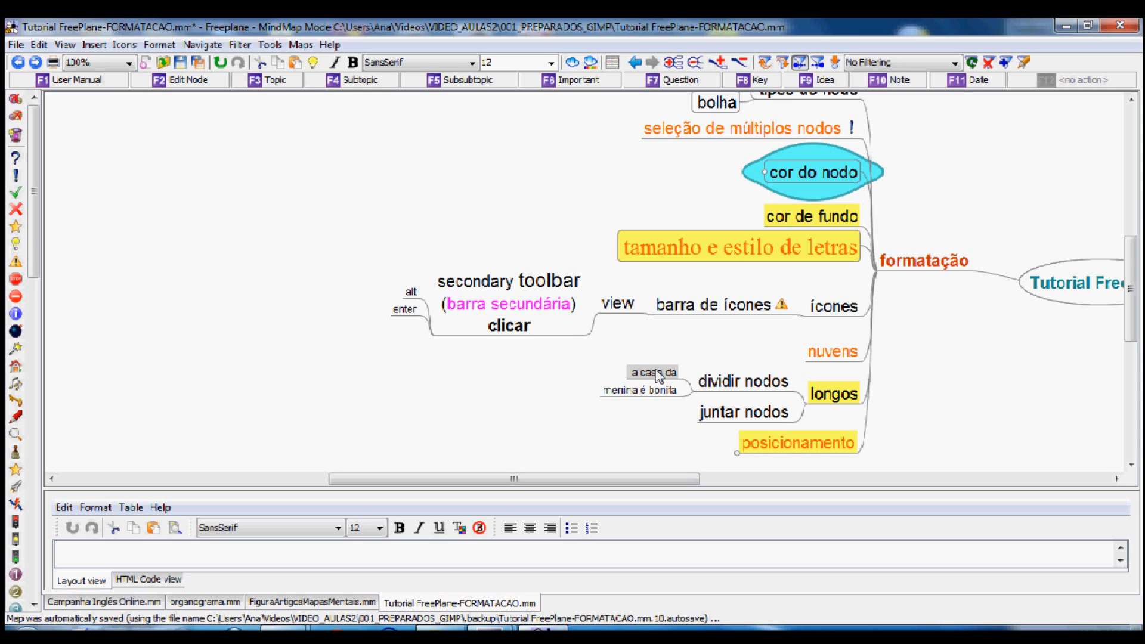
pyautogui.keyDown('ctrl'); pyautogui.click(657, 394); pyautogui.keyUp('ctrl')
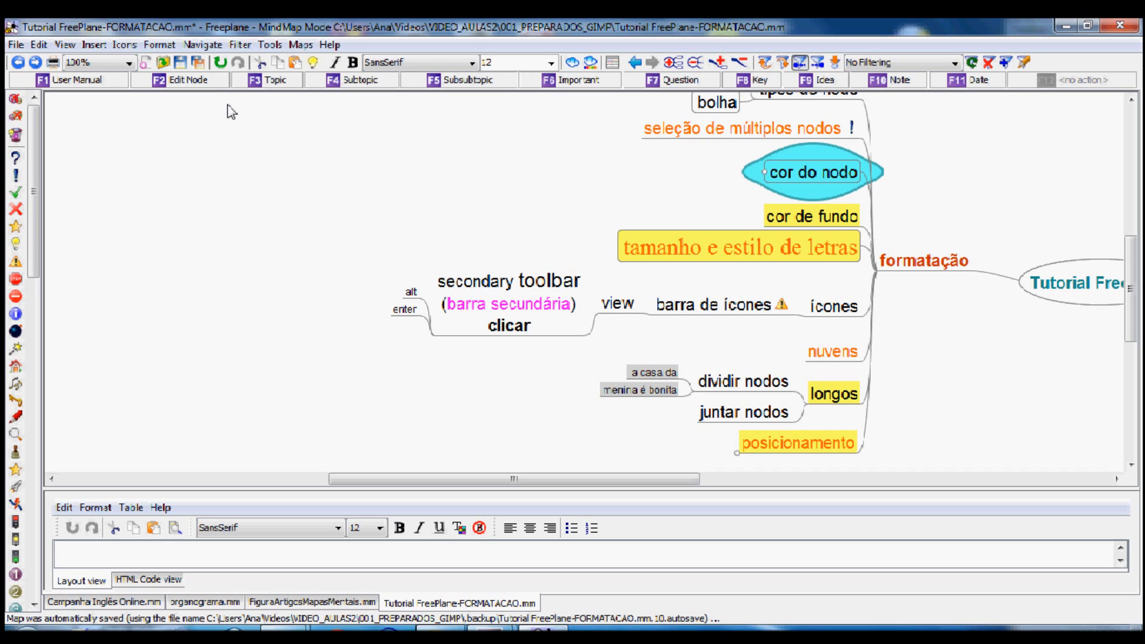
pyautogui.click(270, 45)
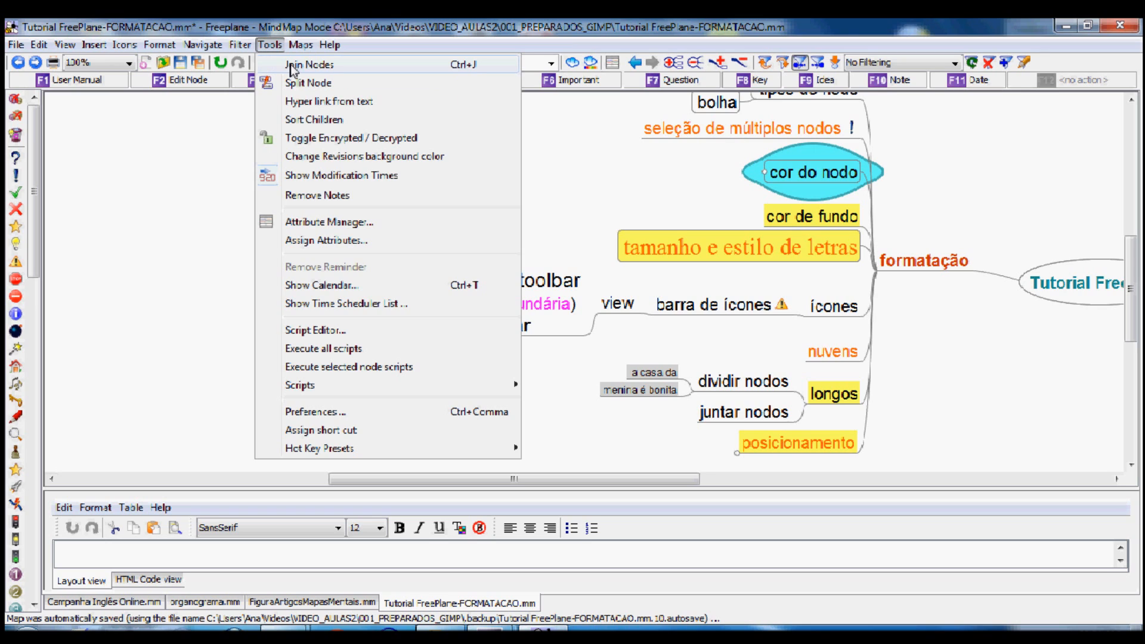
pyautogui.click(292, 65)
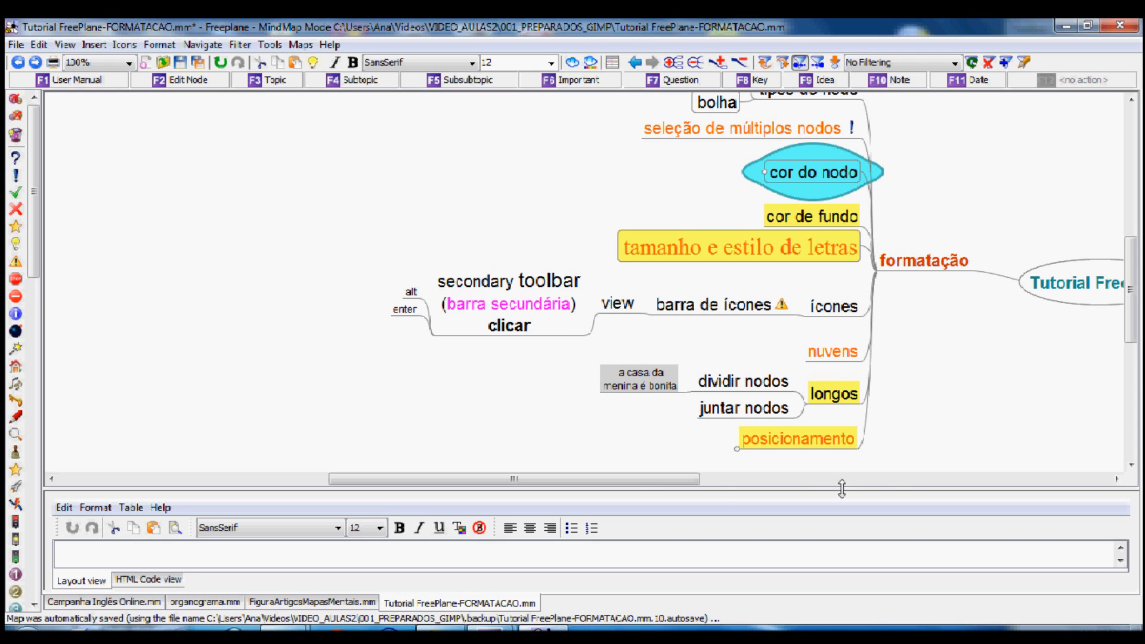
# Step: Examine the posicionamento node's child, fold it again, and check the joined node's text in the long node editor
pyautogui.moveTo(641, 483); pyautogui.dragTo(714, 481)
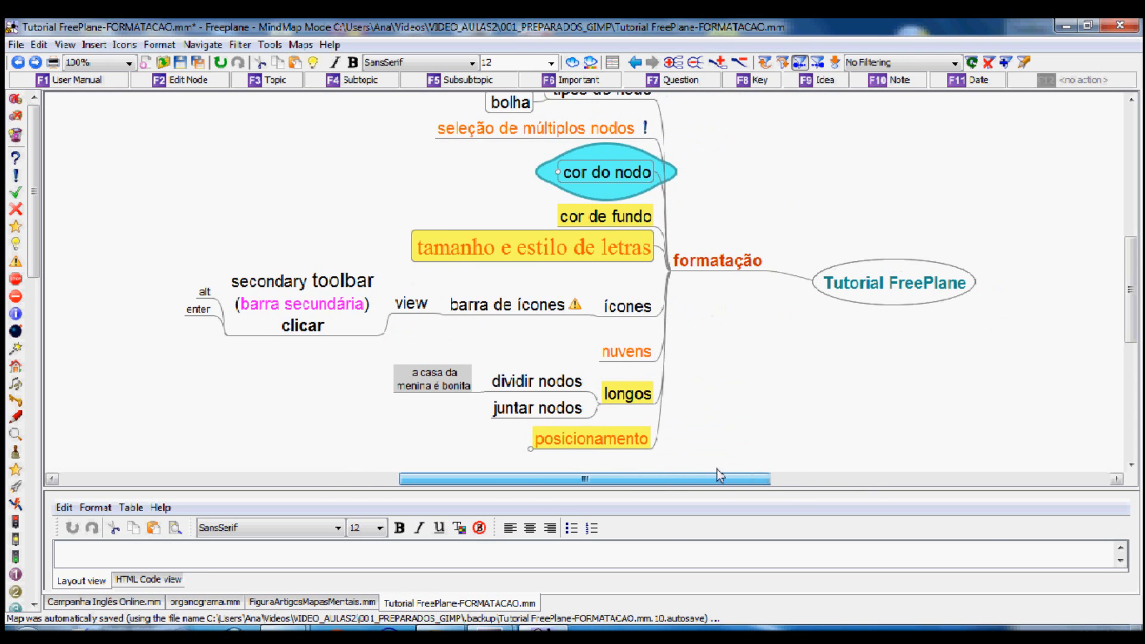
pyautogui.moveTo(1133, 265); pyautogui.dragTo(1133, 313)
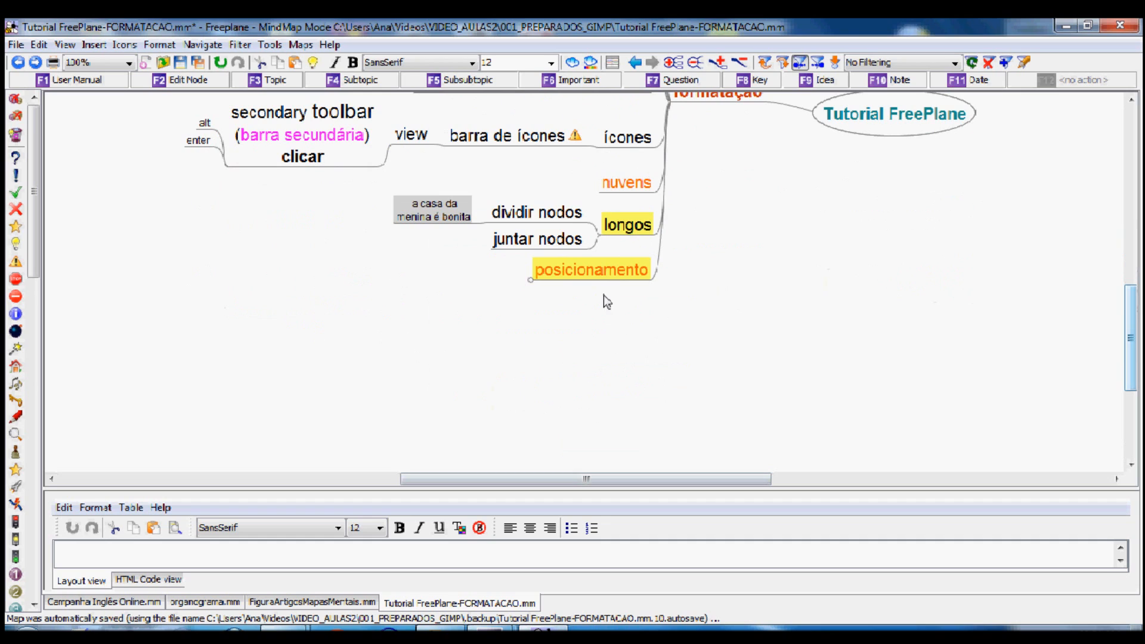
pyautogui.click(567, 273)
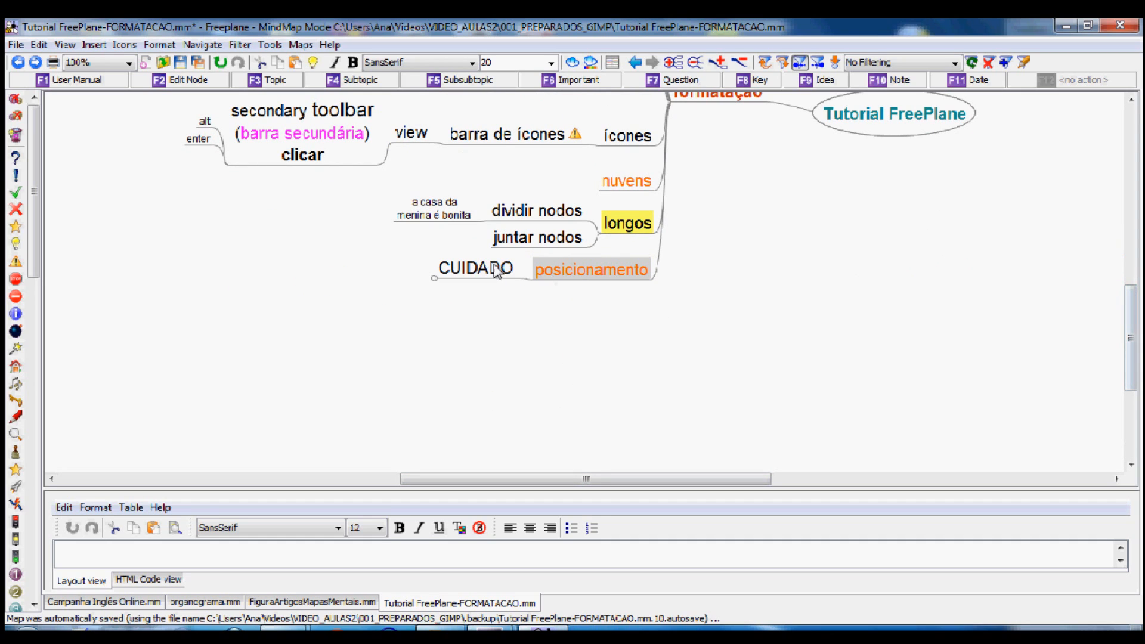
pyautogui.click(562, 273)
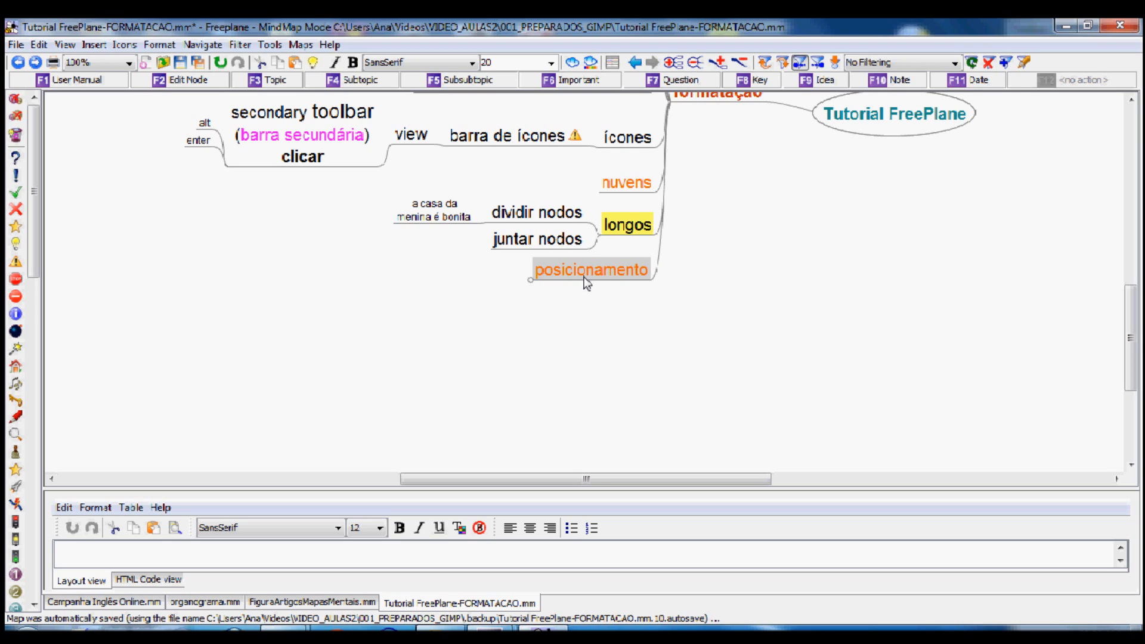
pyautogui.doubleClick(431, 218)
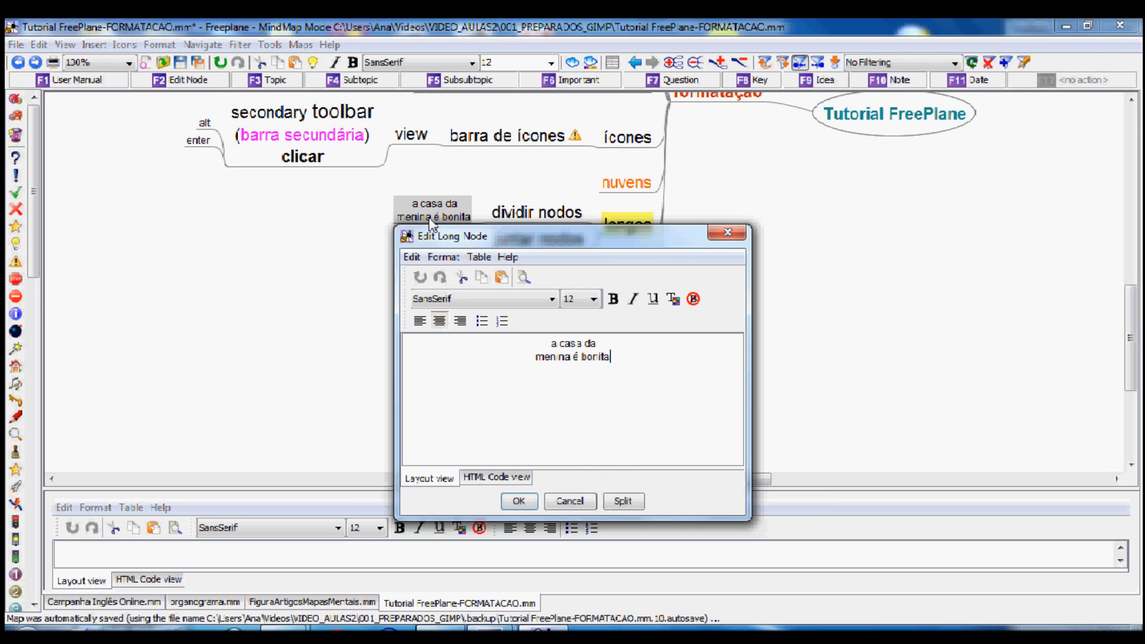
pyautogui.click(520, 501)
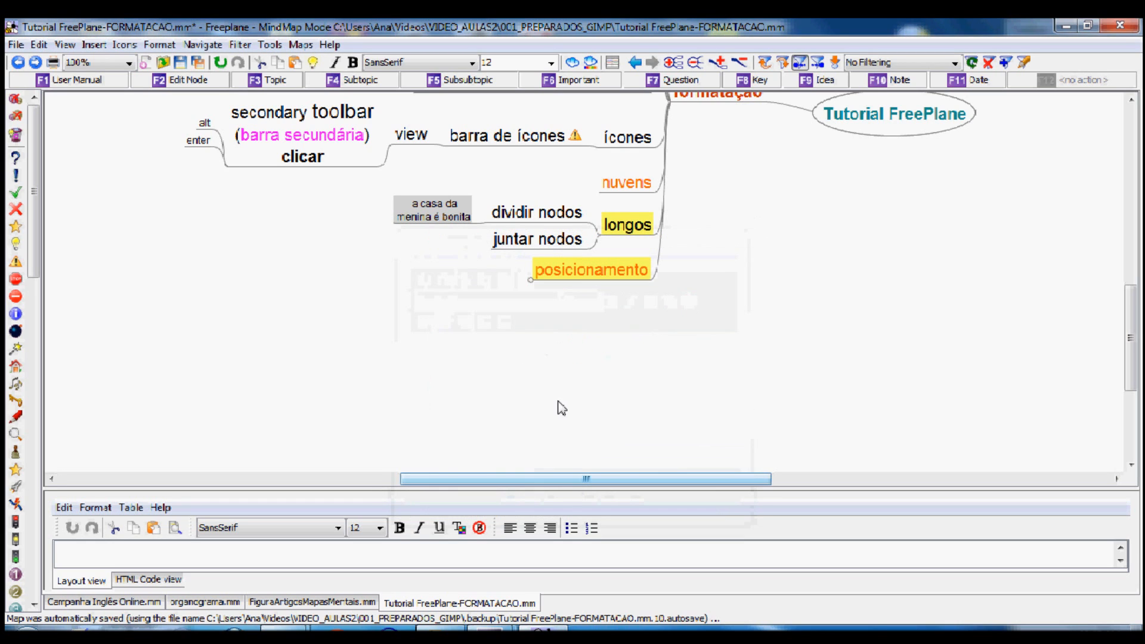
pyautogui.click(627, 179)
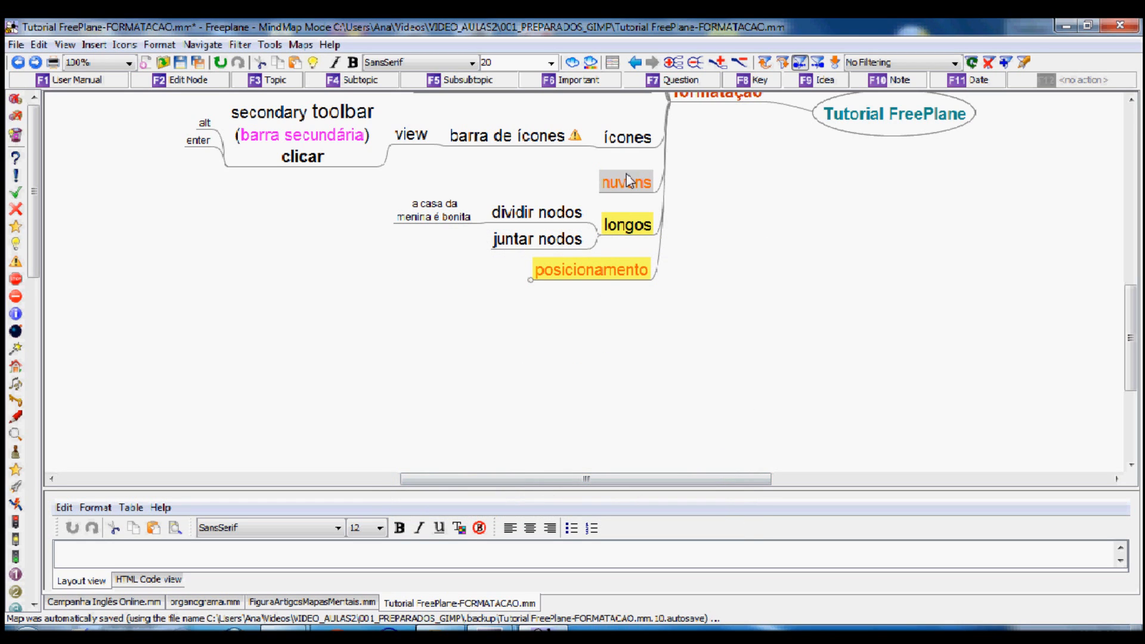
# Step: Add two child nodes to the "a casa da menina é bonita" node, reading dfsdddfaf and afdsaçfgfdg
pyautogui.click(421, 221)
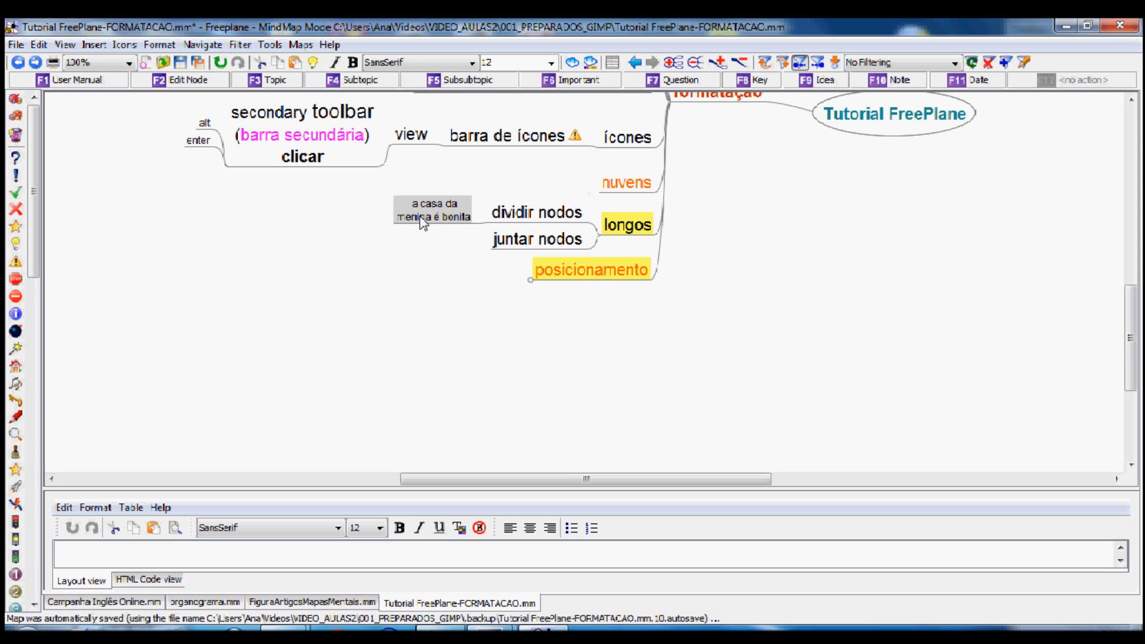
pyautogui.press('Tab')
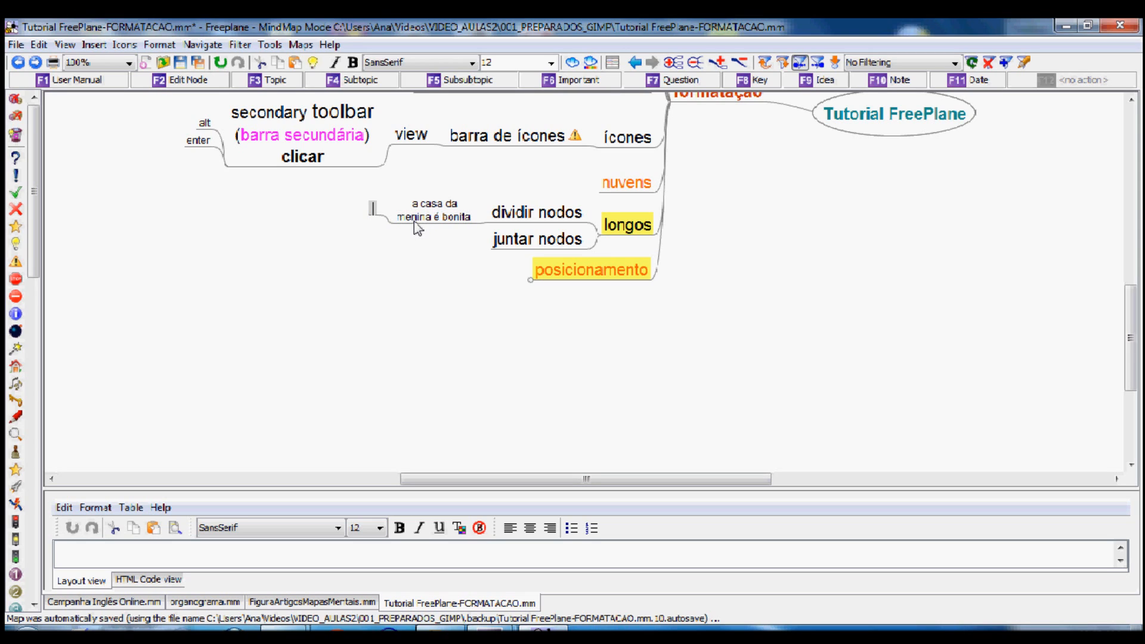
pyautogui.write('dfsddcfaf')
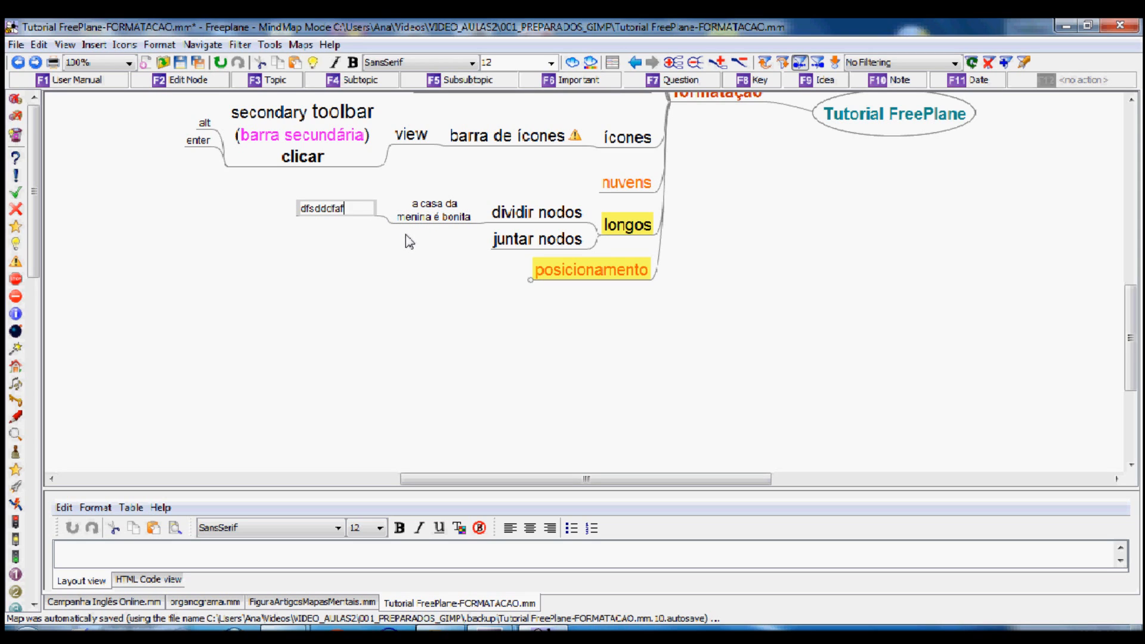
pyautogui.press('Return')
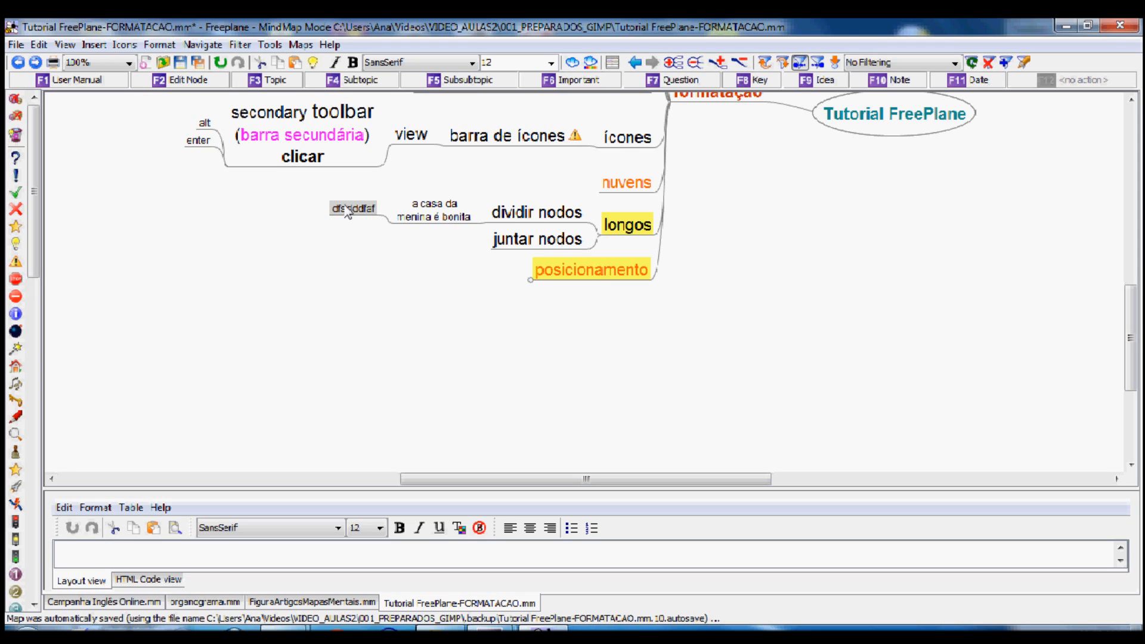
pyautogui.press('Return')
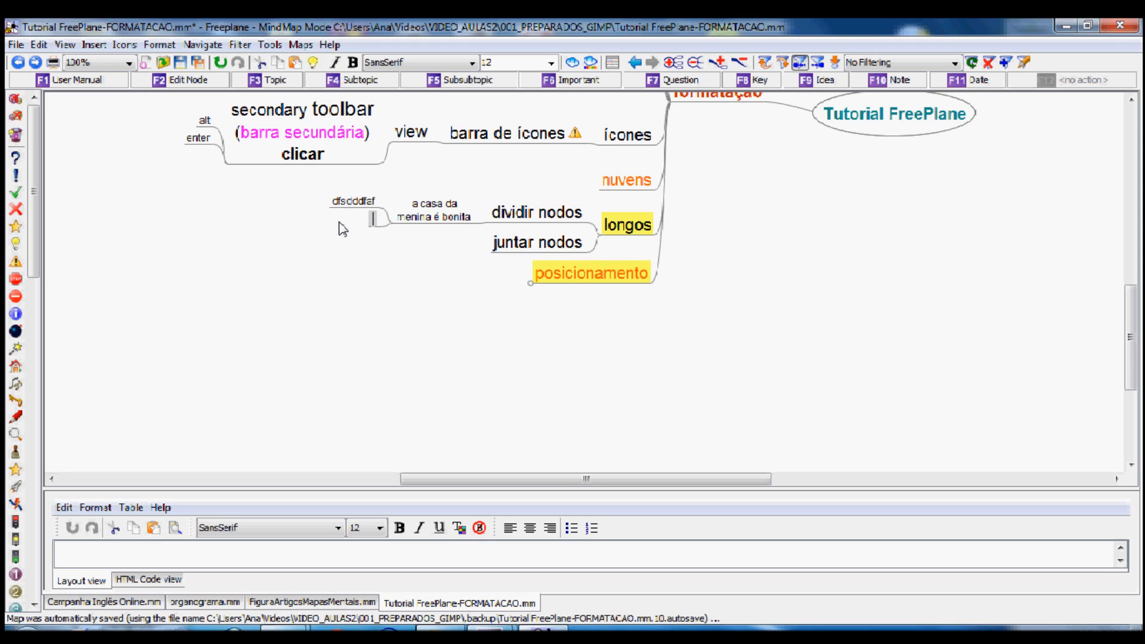
pyautogui.write('afdsacgfgfdg')
pyautogui.press('Return')
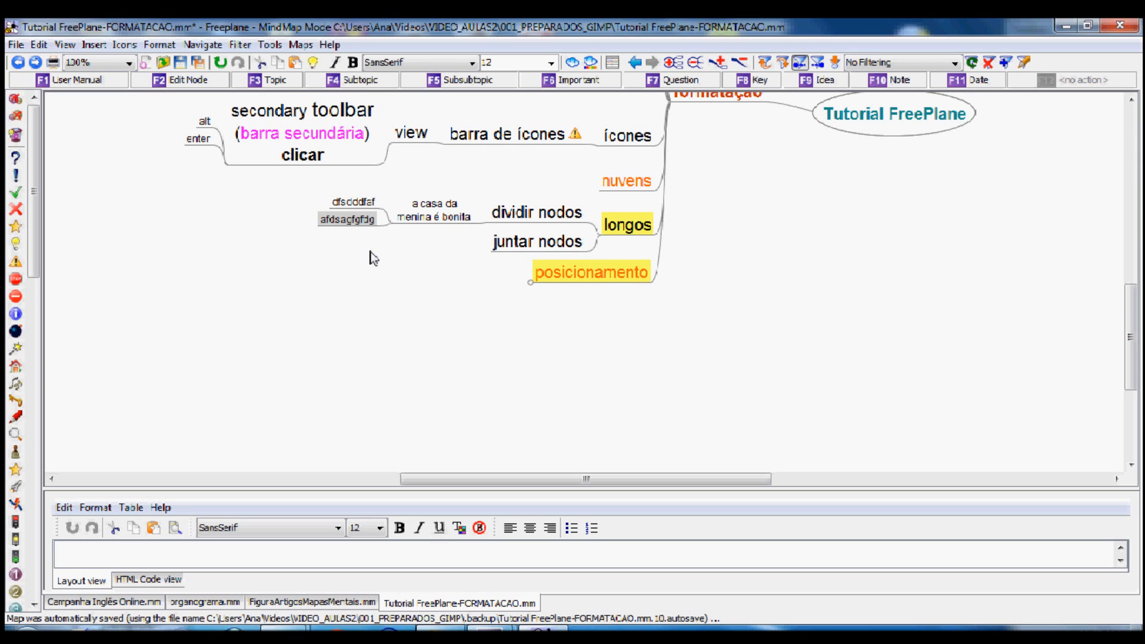
# Step: Join the dfsdddfaf and afdsaçfgfdg nodes into a single node
pyautogui.click(365, 206)
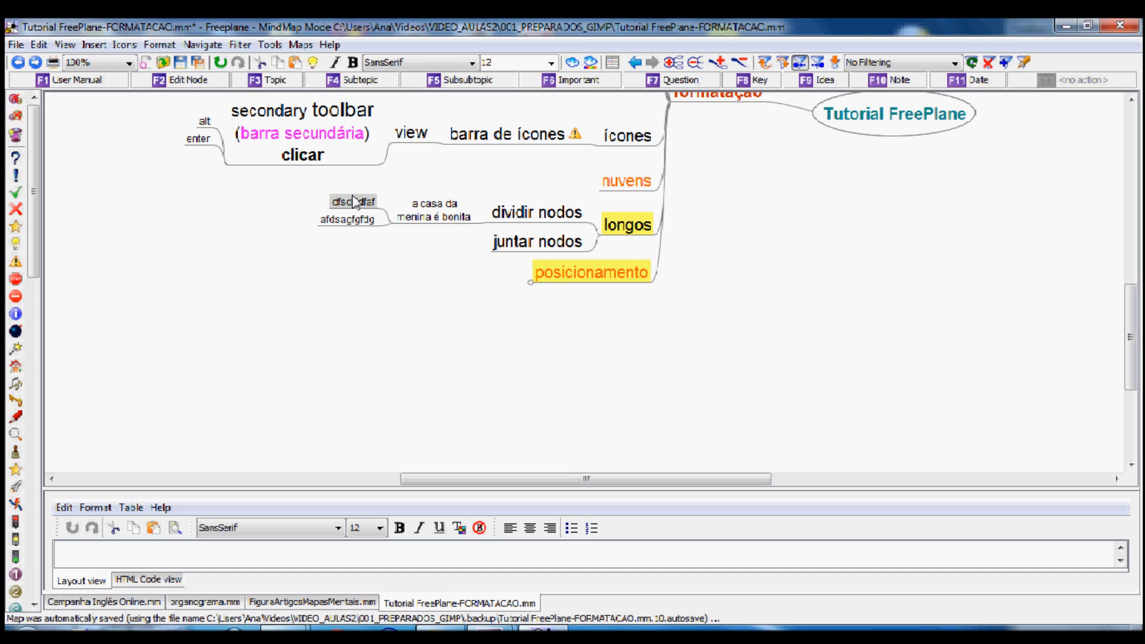
pyautogui.keyDown('ctrl'); pyautogui.click(357, 224); pyautogui.keyUp('ctrl')
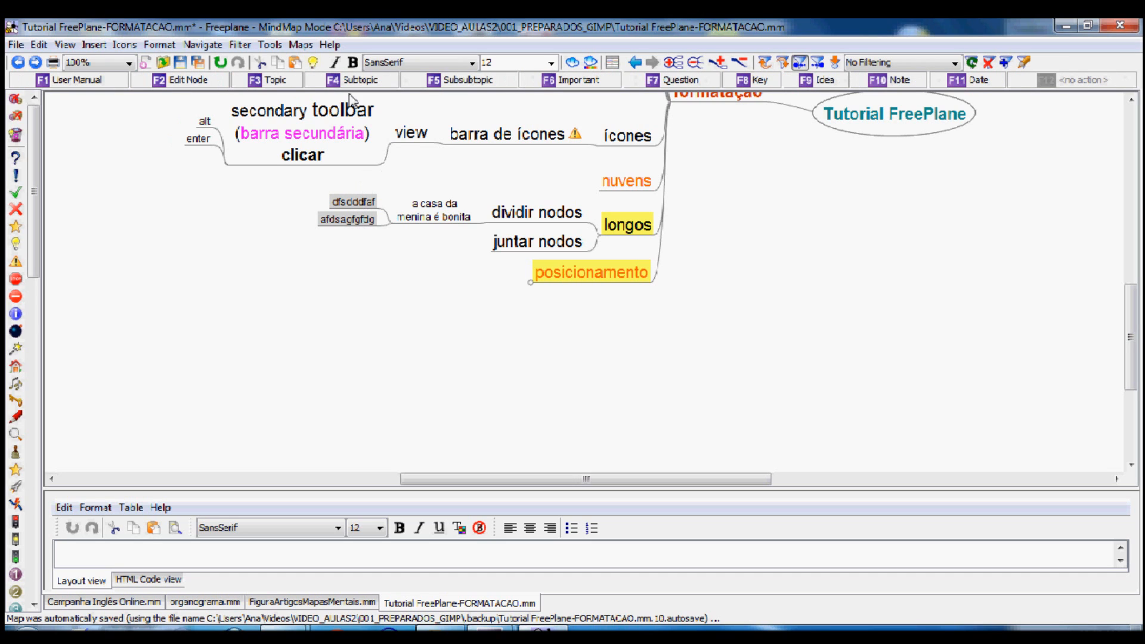
pyautogui.click(269, 45)
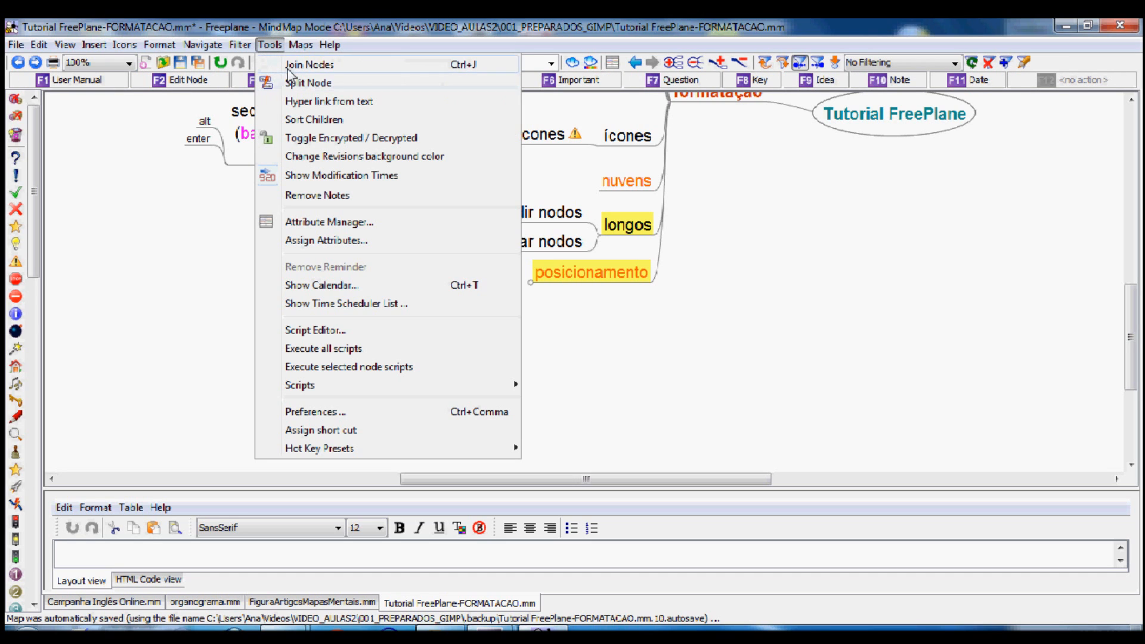
pyautogui.click(292, 65)
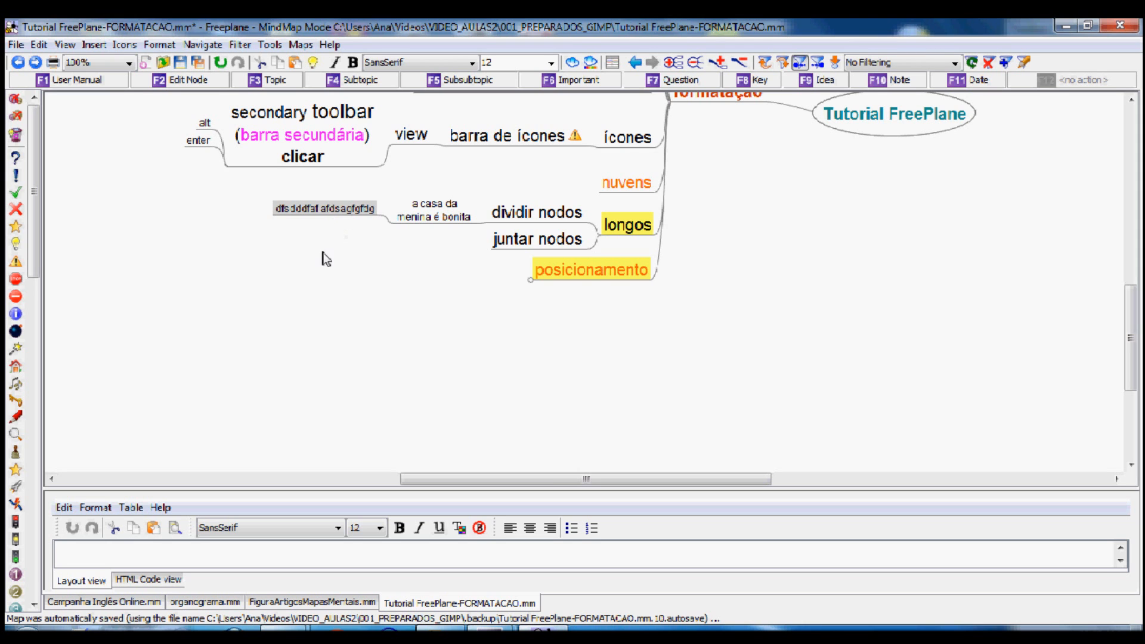
# Step: Reposition the dfsdddfaf afdsaçfgfdg node well below its parent and move the enter node farther below the alt node
pyautogui.moveTo(1133, 337)
pyautogui.mouseDown()
pyautogui.moveTo(1136, 255)
pyautogui.moveTo(1137, 304)
pyautogui.moveTo(1124, 318)
pyautogui.mouseUp()
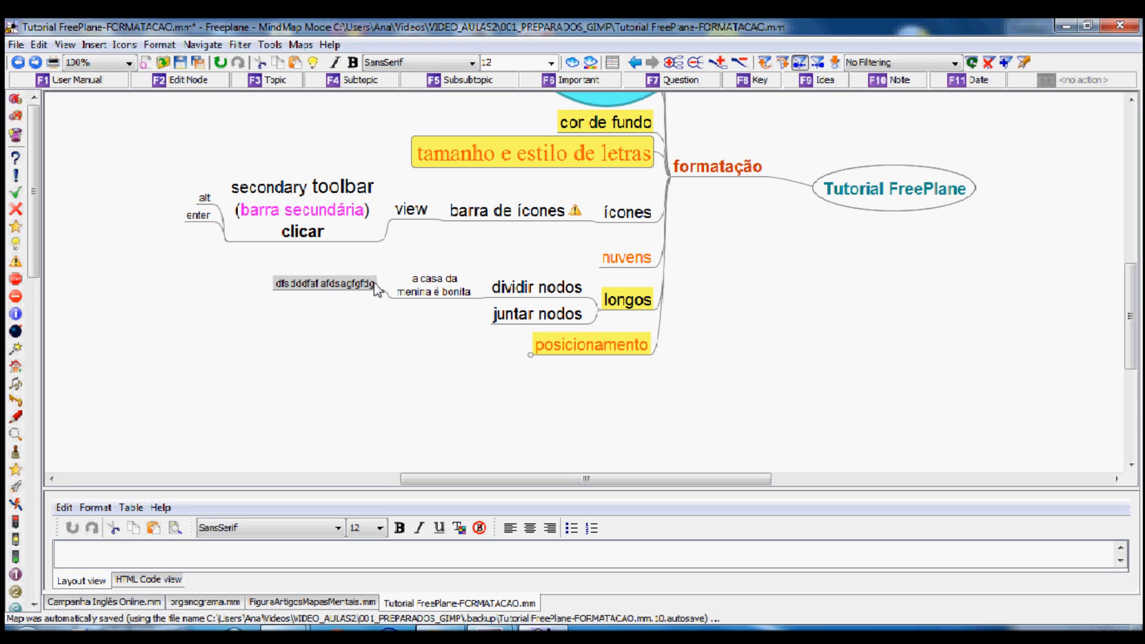
pyautogui.moveTo(378, 284)
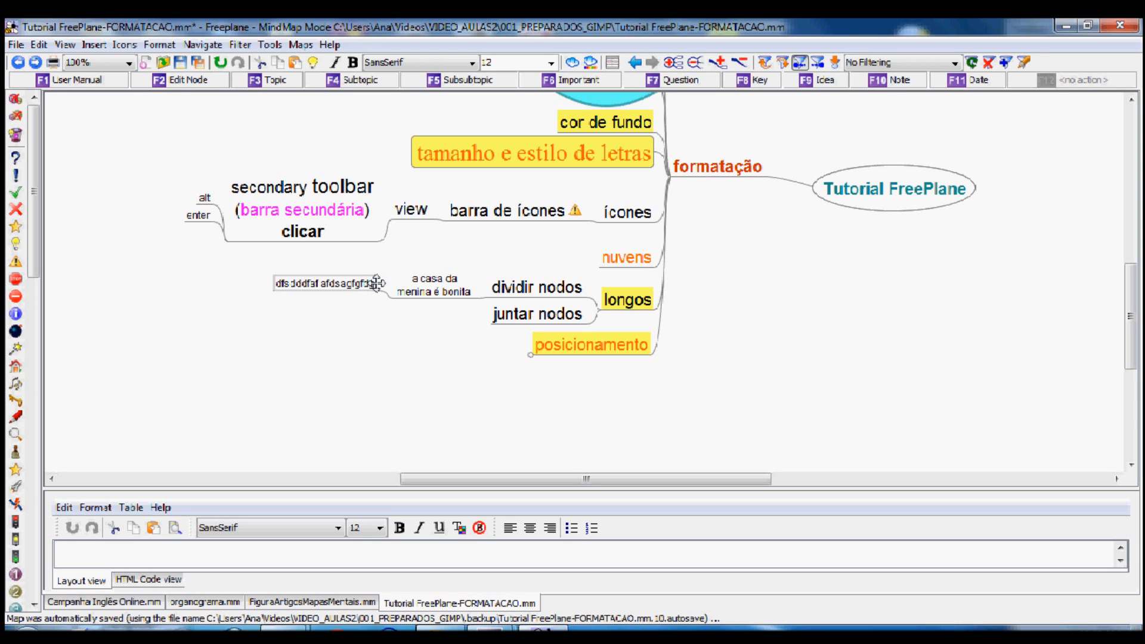
pyautogui.moveTo(378, 284); pyautogui.dragTo(431, 389)
pyautogui.moveTo(433, 342); pyautogui.dragTo(387, 346)
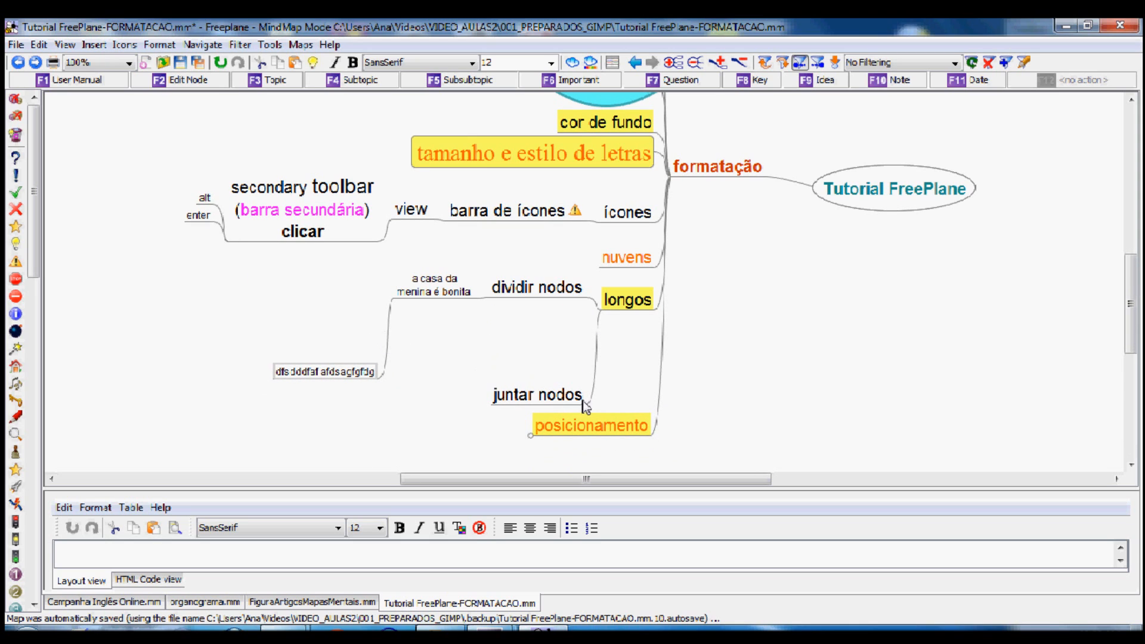
pyautogui.moveTo(1131, 286)
pyautogui.mouseDown()
pyautogui.moveTo(1133, 228)
pyautogui.moveTo(1138, 276)
pyautogui.mouseUp()
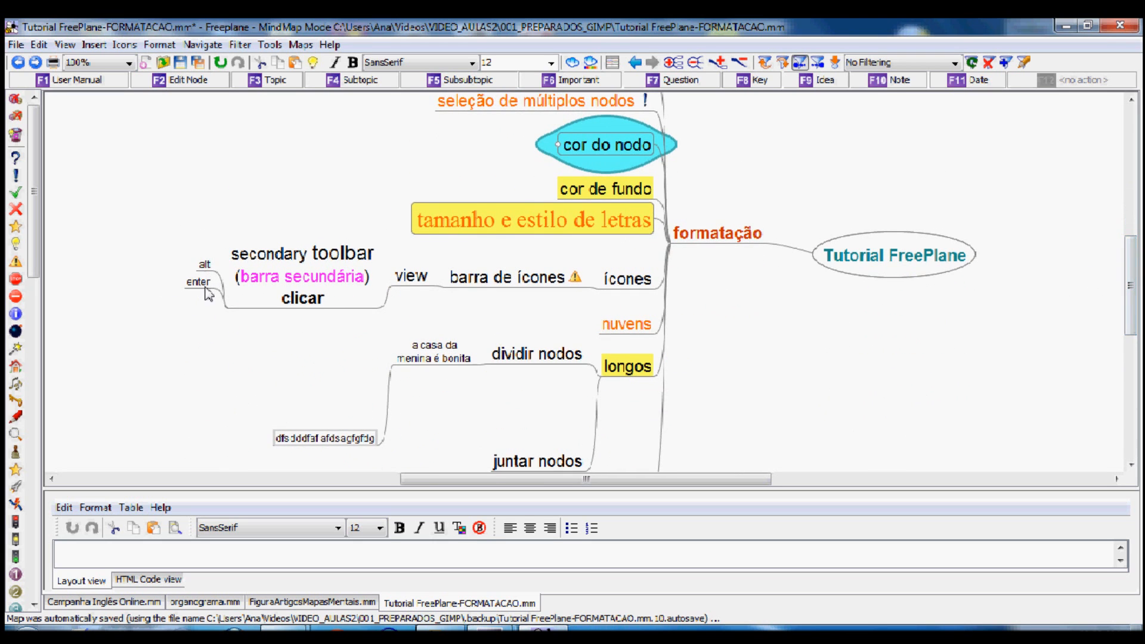
pyautogui.moveTo(203, 285); pyautogui.dragTo(203, 345)
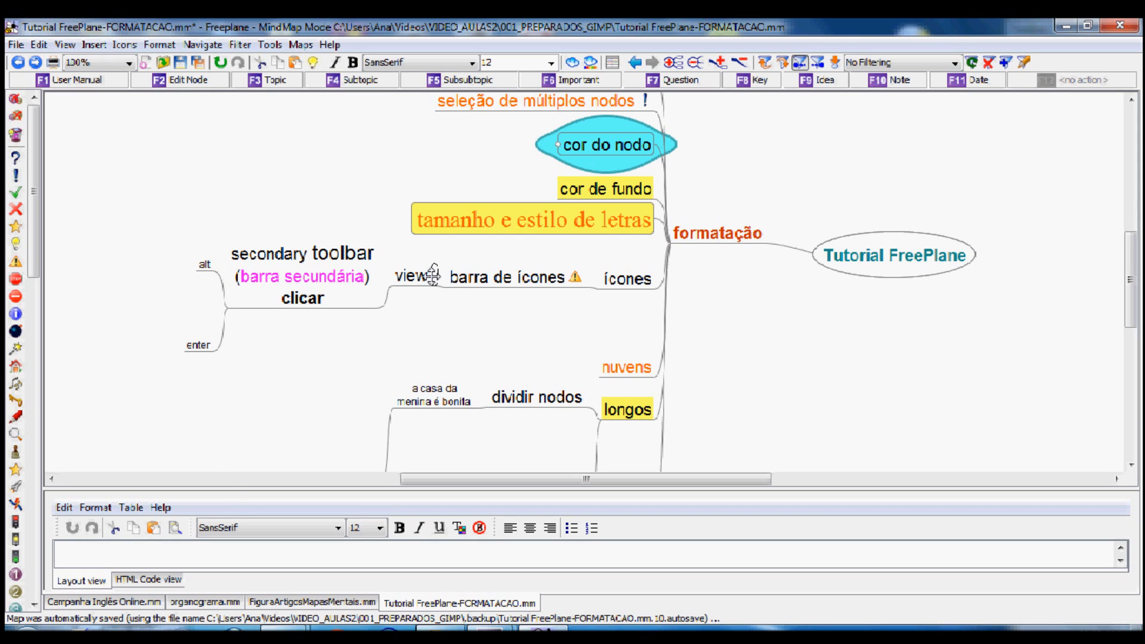
# Step: Raise the view node above barra de ícones and shift the secondary toolbar node outward and slightly lower
pyautogui.moveTo(430, 275); pyautogui.dragTo(435, 255)
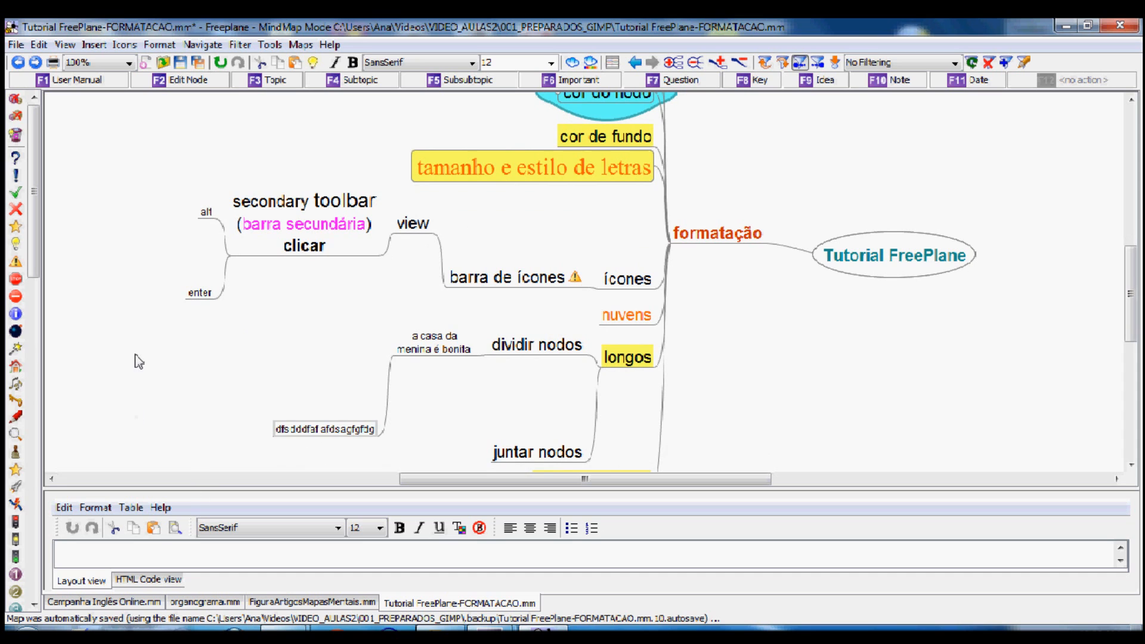
pyautogui.moveTo(380, 241)
pyautogui.moveTo(379, 241); pyautogui.dragTo(350, 243)
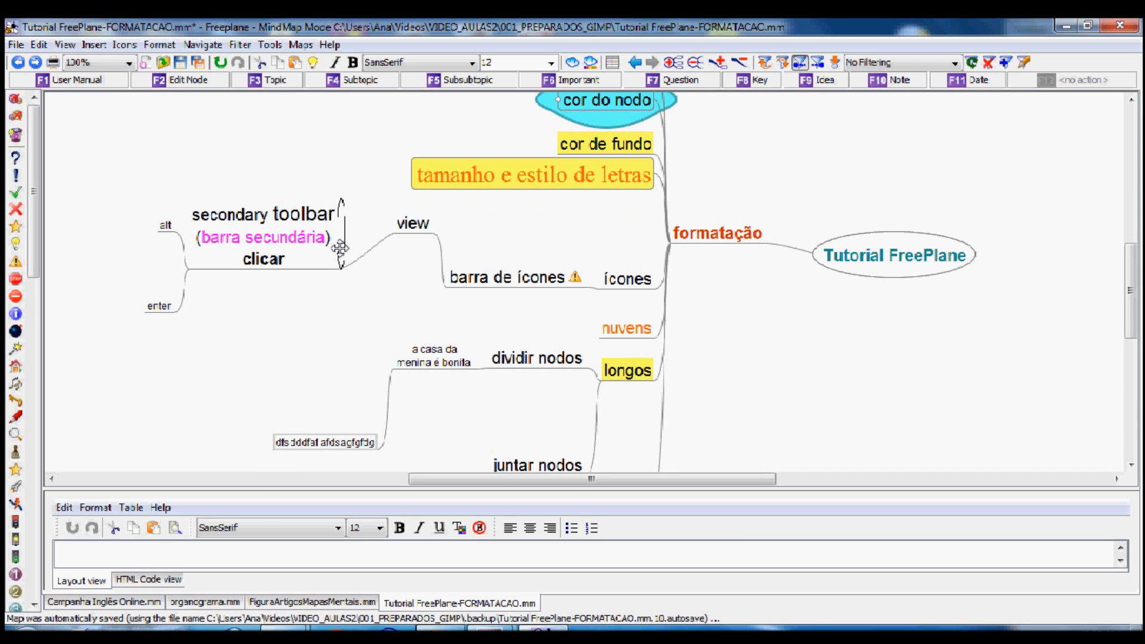
# Step: Spread the two children of tipos de nodo apart by moving bolha lower and fork higher
pyautogui.moveTo(1132, 312); pyautogui.dragTo(1128, 257)
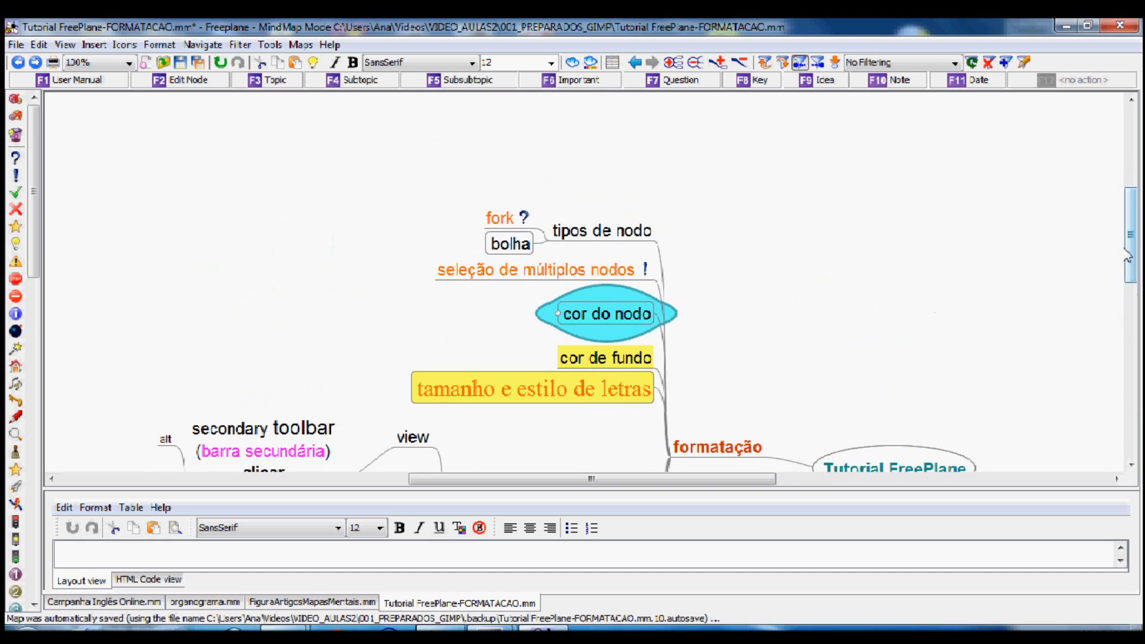
pyautogui.click(528, 244)
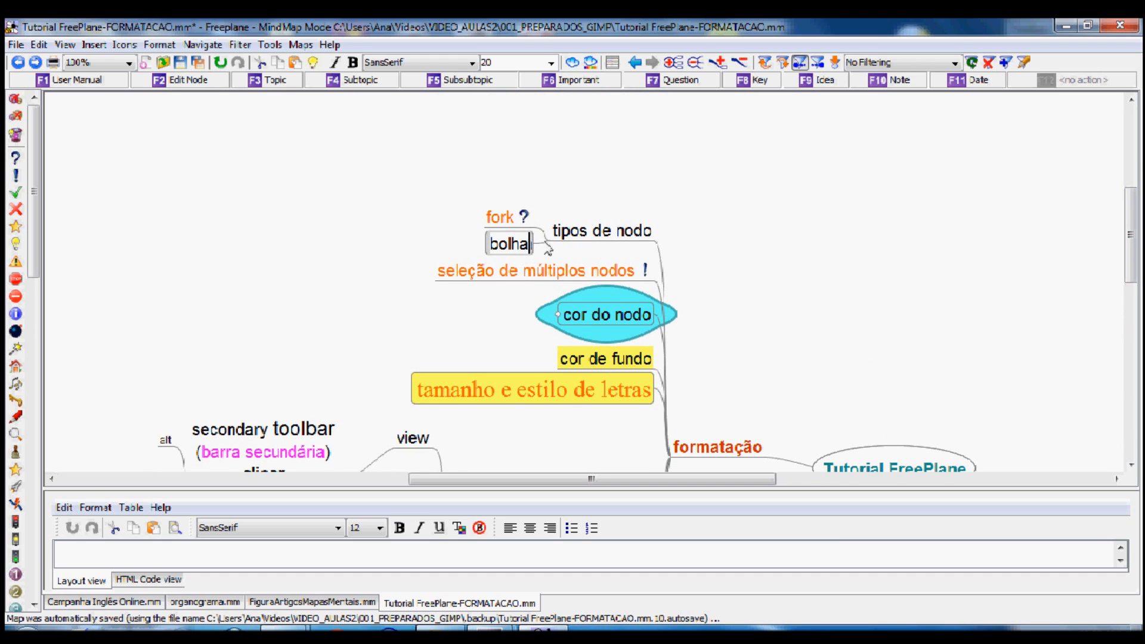
pyautogui.moveTo(537, 244); pyautogui.dragTo(530, 278)
pyautogui.click(519, 225)
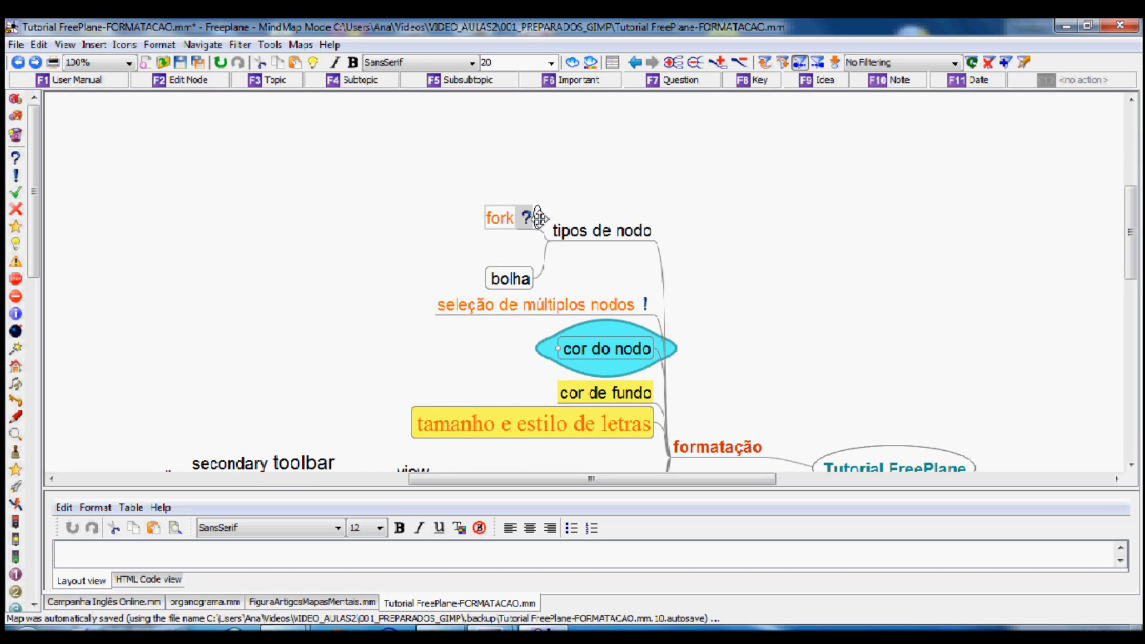
pyautogui.moveTo(536, 210); pyautogui.dragTo(536, 199)
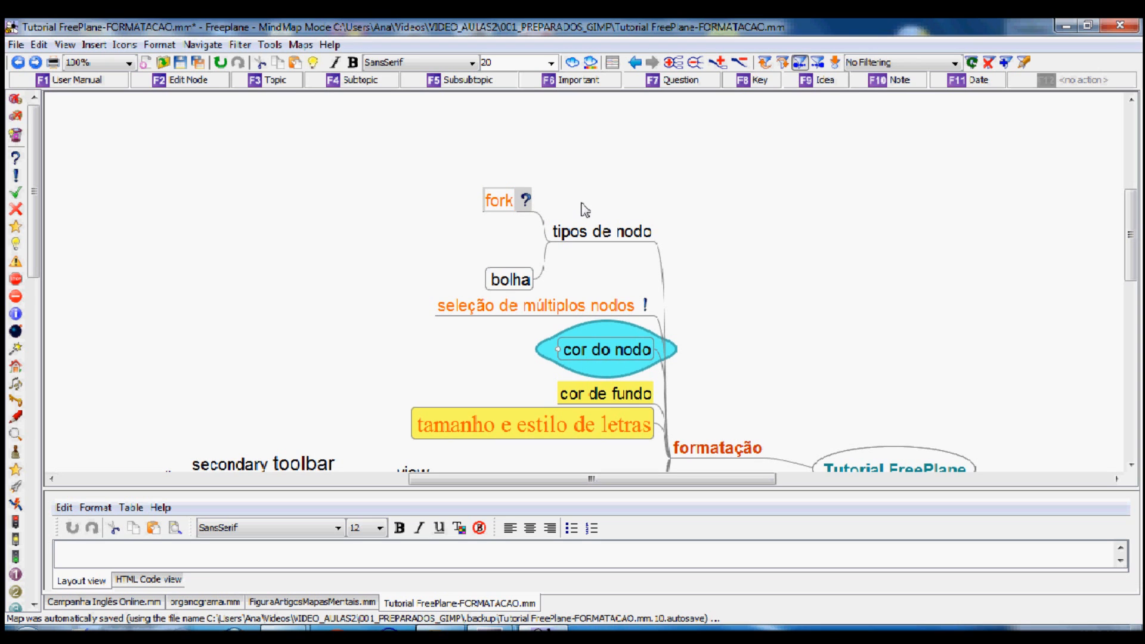
# Step: Move the "tamanho e estilo de letras" node above the central node and bring it back beside formatação, farther out among its siblings
pyautogui.scroll(-5, 954, 274)
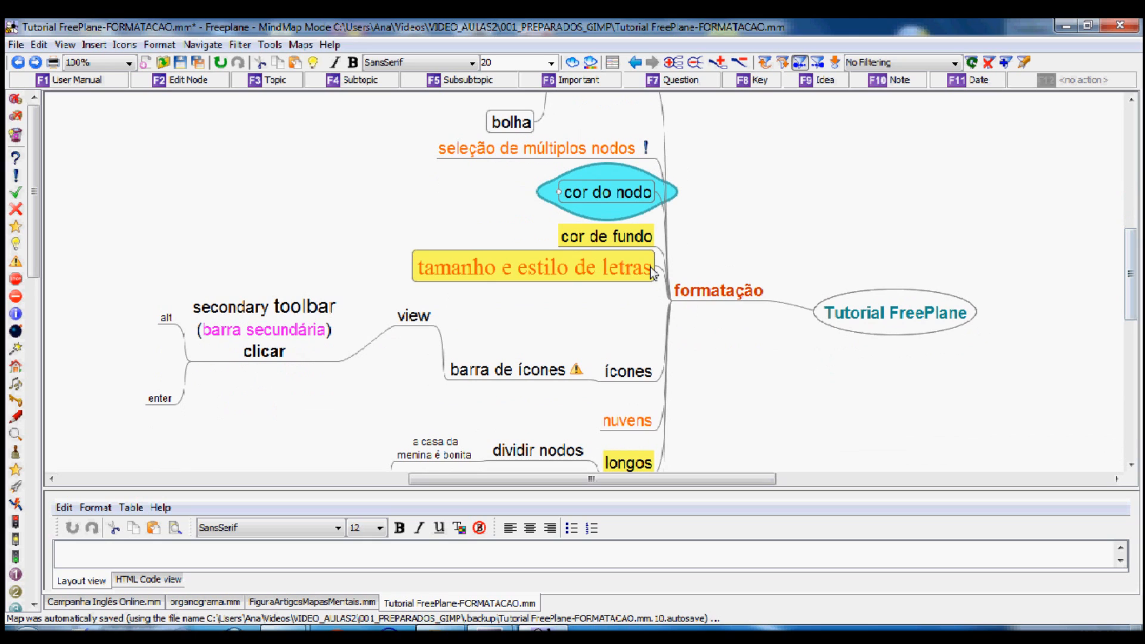
pyautogui.click(655, 272)
pyautogui.moveTo(654, 269); pyautogui.dragTo(1042, 197)
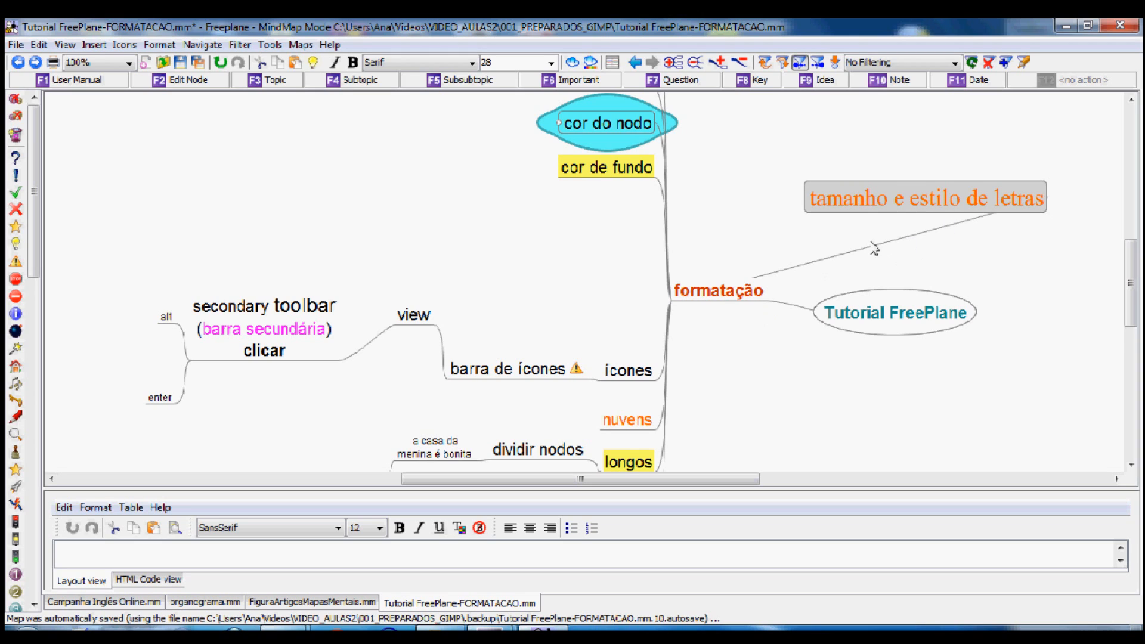
pyautogui.click(750, 284)
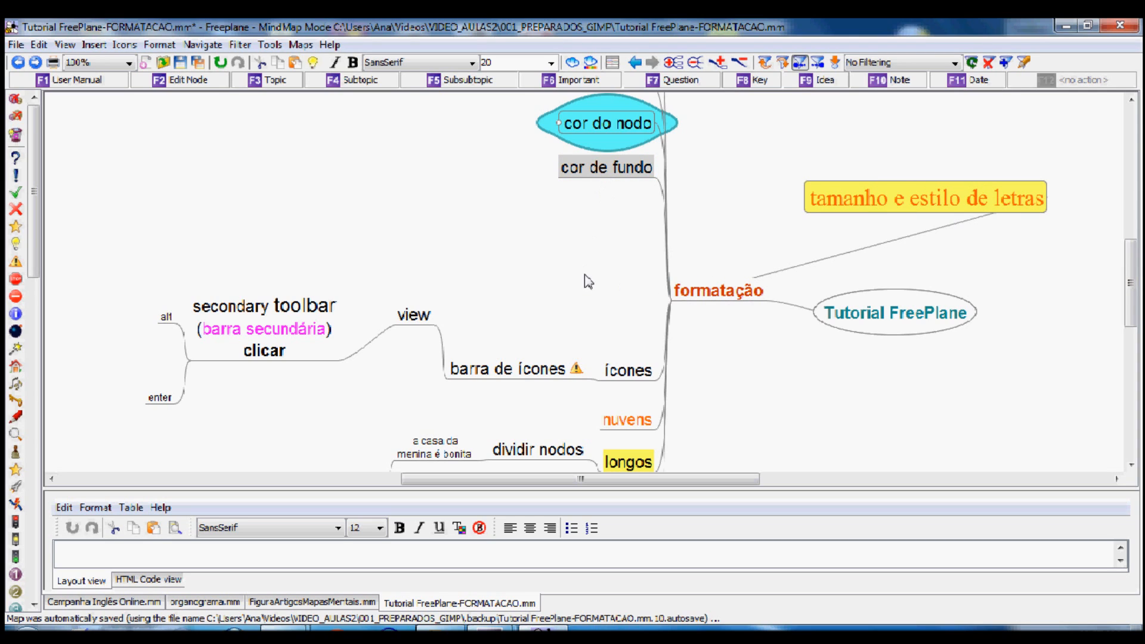
pyautogui.hotkey('ctrl', 'z')
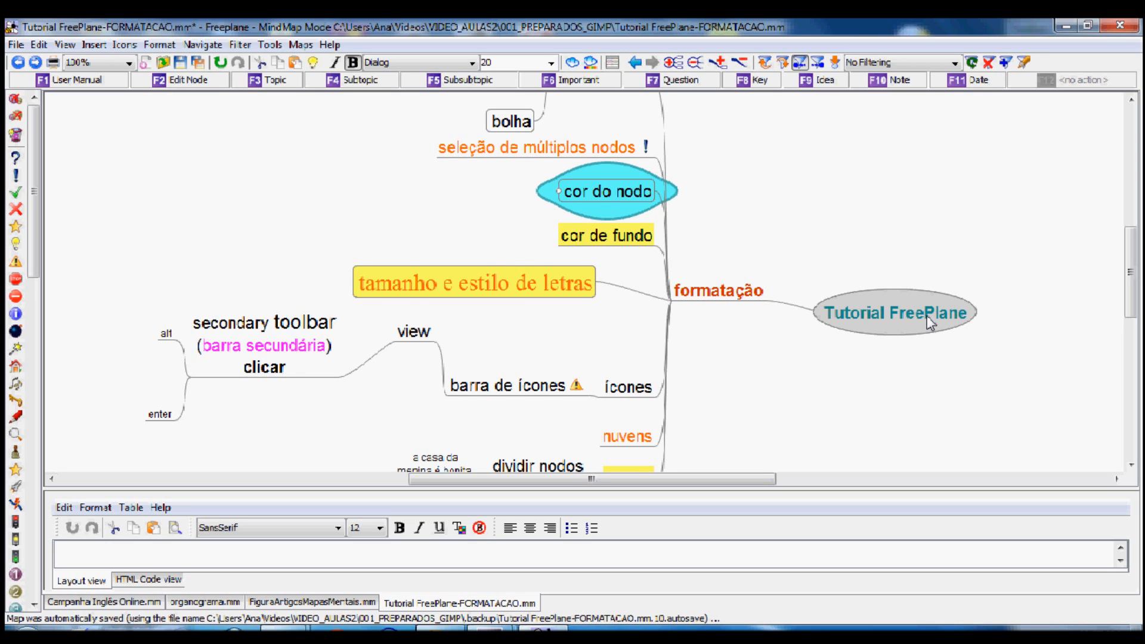
# Step: Add a child node reading adfasdfgafgdfg to the central Tutorial FreePlane node and position it above the central node
pyautogui.press('Insert')
pyautogui.write('adfas dfgafgdfg')
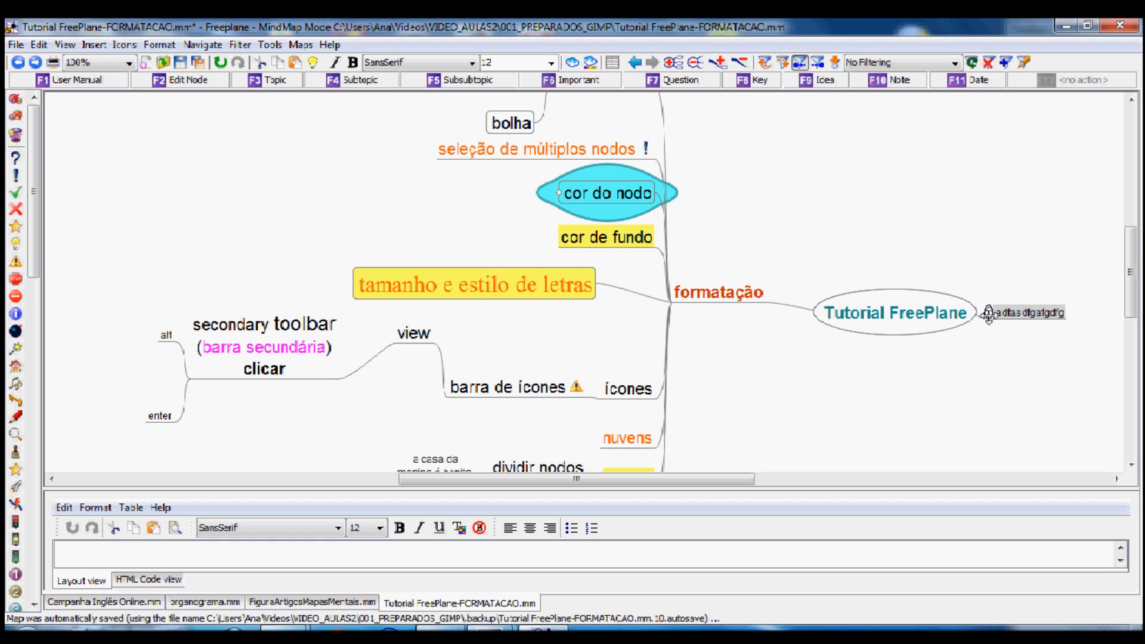
pyautogui.moveTo(988, 312); pyautogui.dragTo(962, 167)
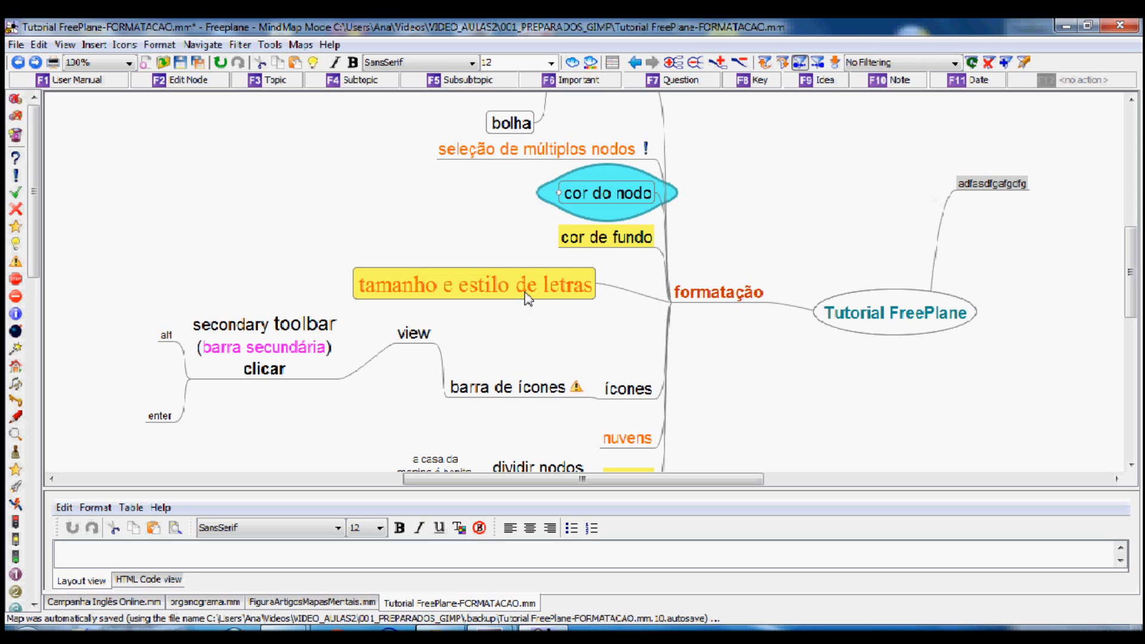
# Step: Shift the "tamanho e estilo de letras" node slightly closer to the formatação node
pyautogui.moveTo(600, 281)
pyautogui.mouseDown()
pyautogui.moveTo(596, 251)
pyautogui.moveTo(600, 324)
pyautogui.moveTo(604, 257)
pyautogui.moveTo(600, 288)
pyautogui.mouseUp()
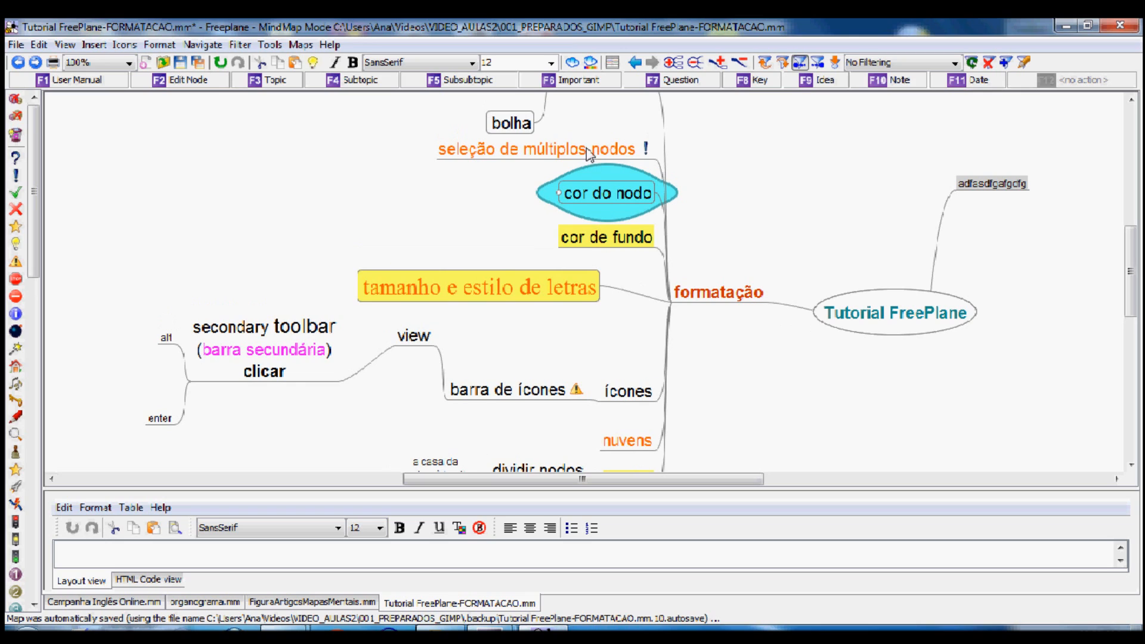
pyautogui.click(526, 295)
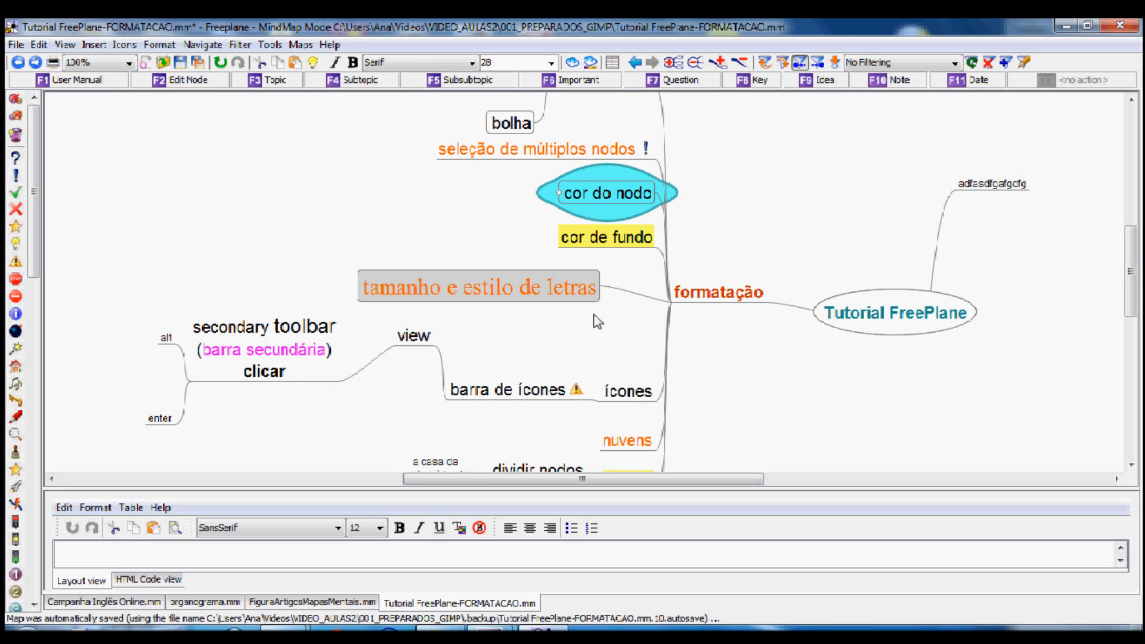
pyautogui.click(903, 337)
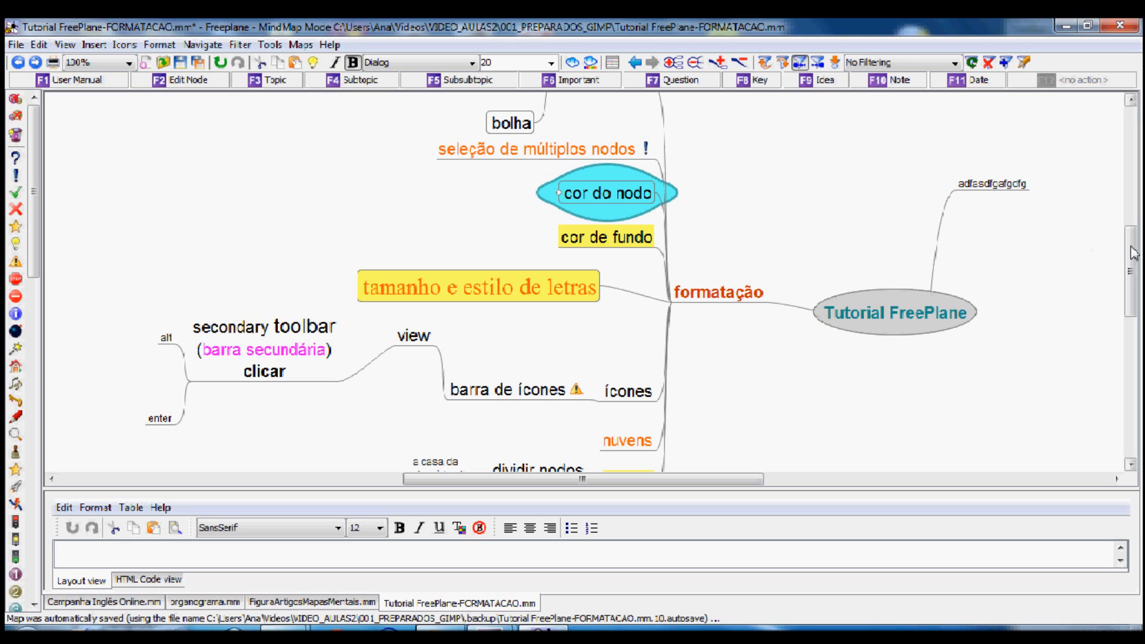
# Step: Set the edge width of the tipos de nodo node to 4
pyautogui.moveTo(1129, 262); pyautogui.dragTo(1067, 278)
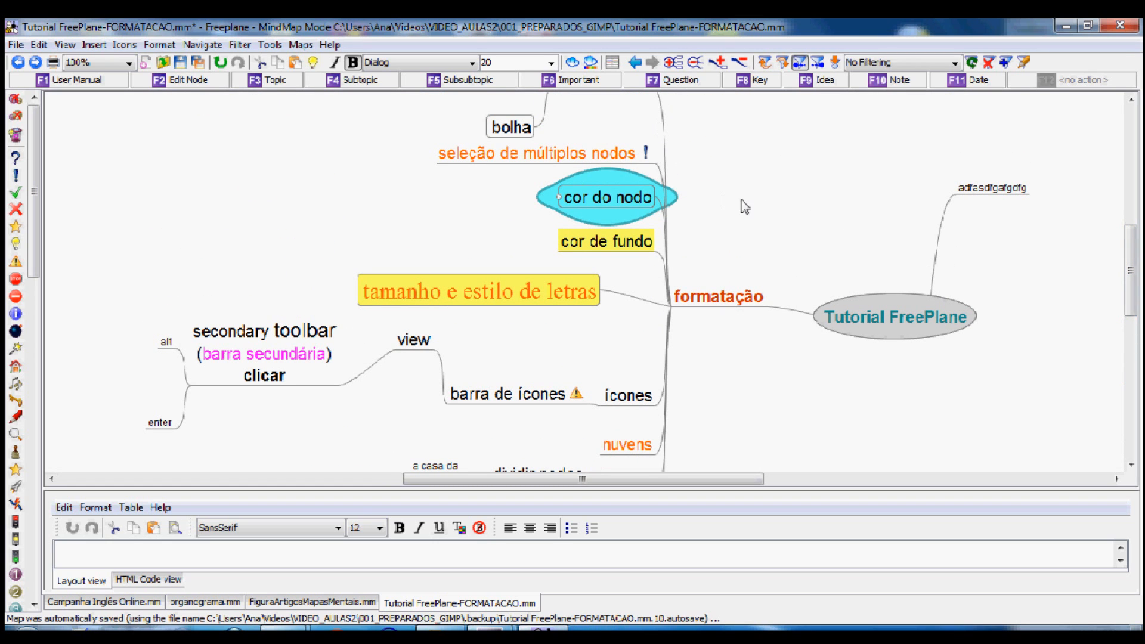
pyautogui.moveTo(1131, 279); pyautogui.dragTo(1109, 250)
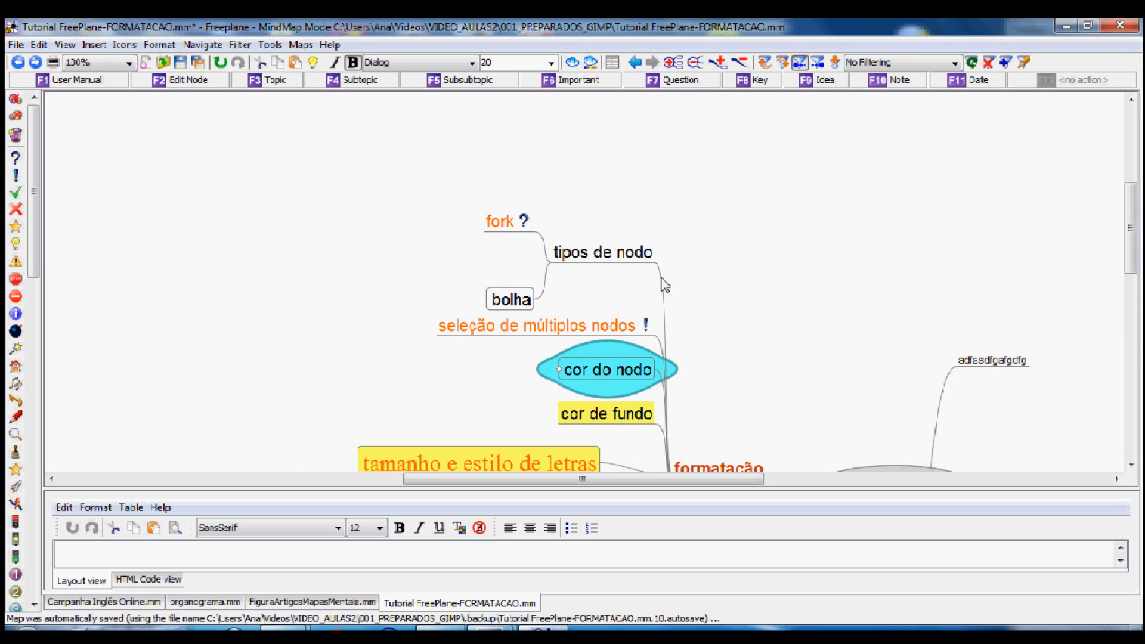
pyautogui.click(606, 256)
pyautogui.click(604, 256)
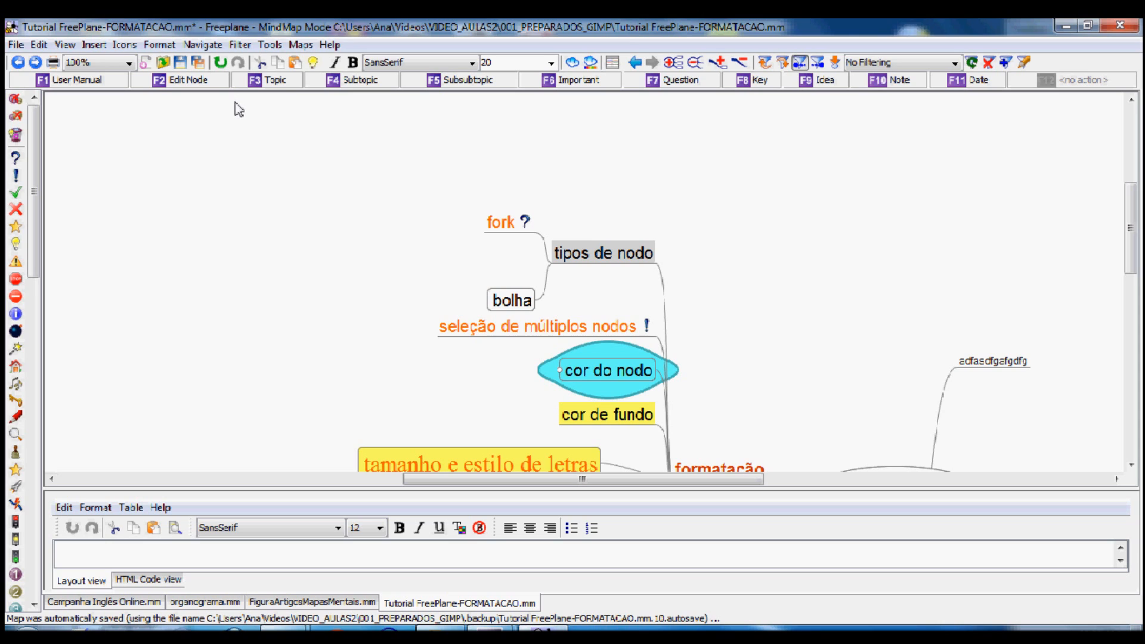
pyautogui.click(158, 46)
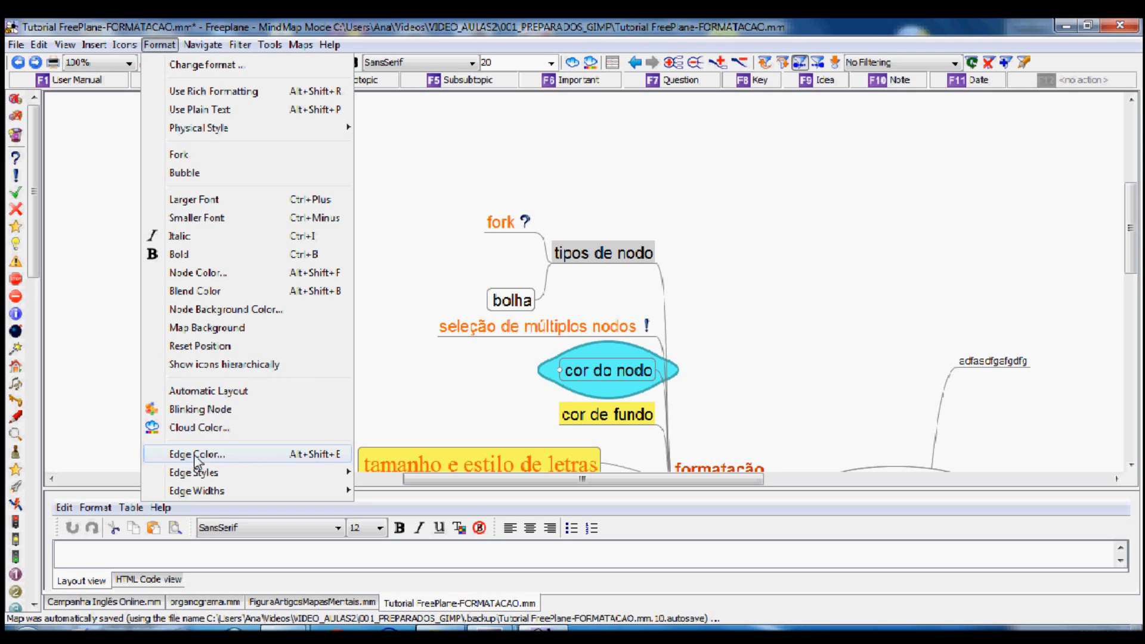
pyautogui.moveTo(202, 494)
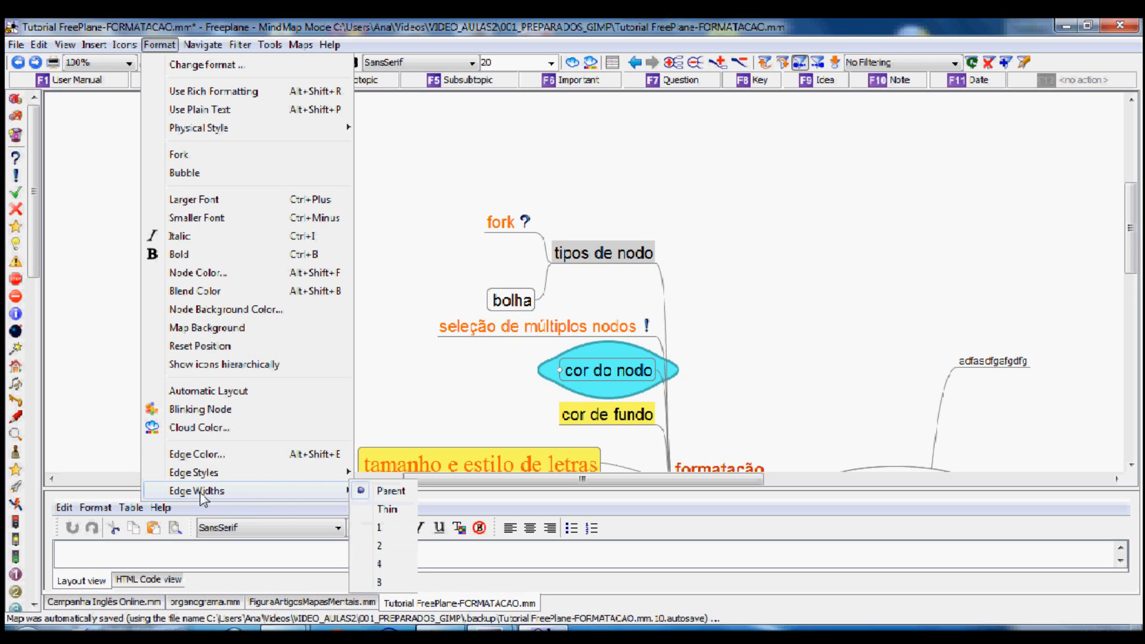
pyautogui.click(395, 565)
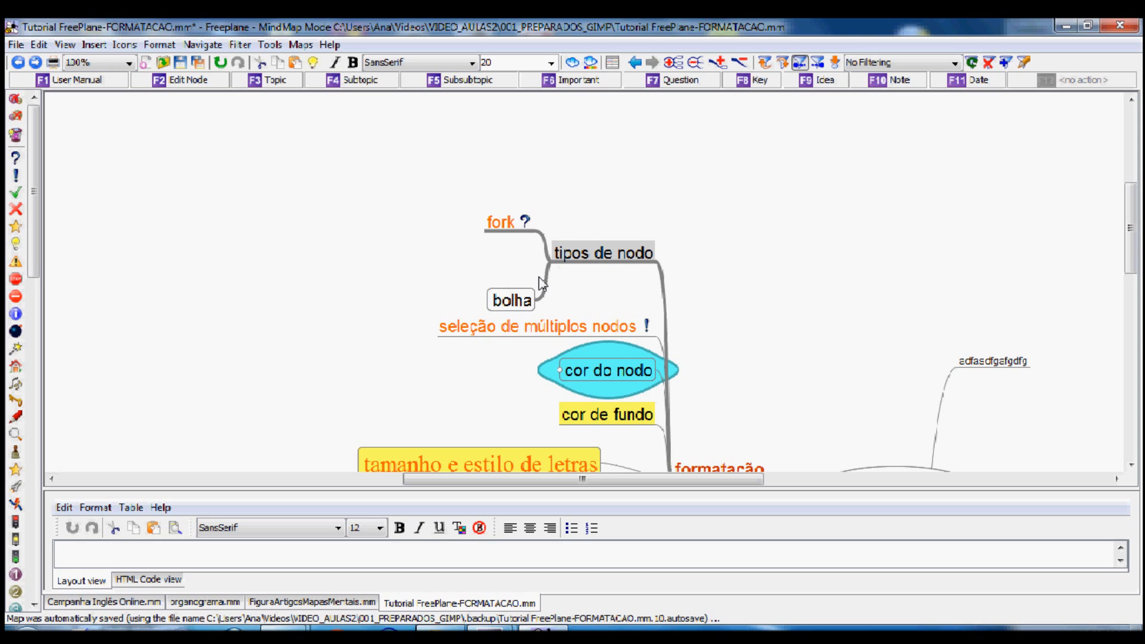
# Step: Change the edge color of the tipos de nodo node to light violet-blue
pyautogui.click(528, 303)
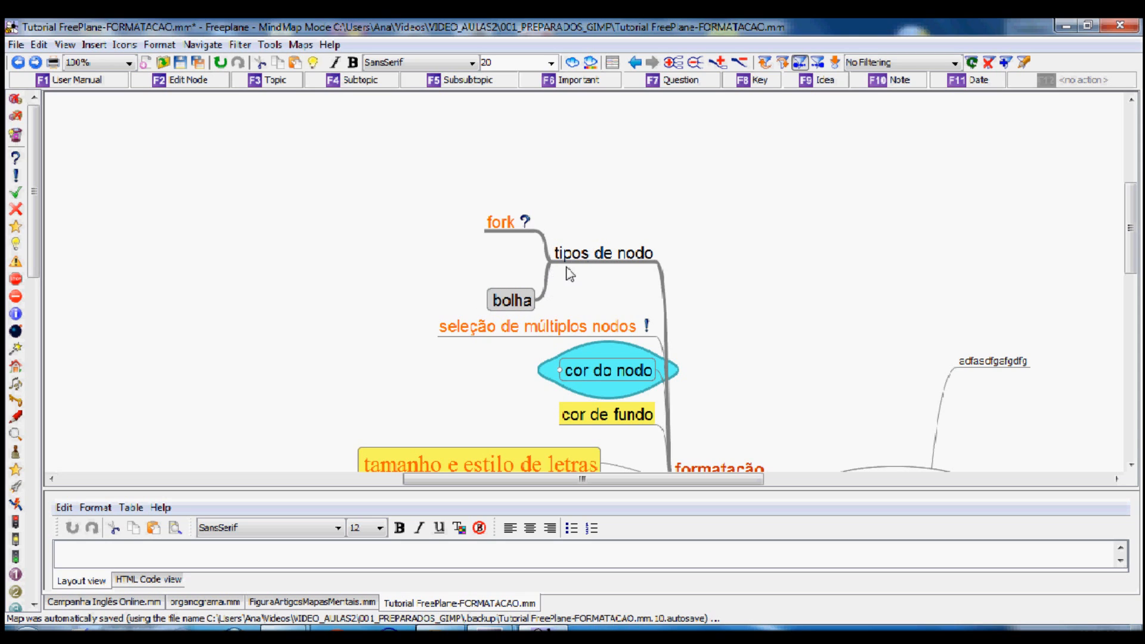
pyautogui.click(605, 257)
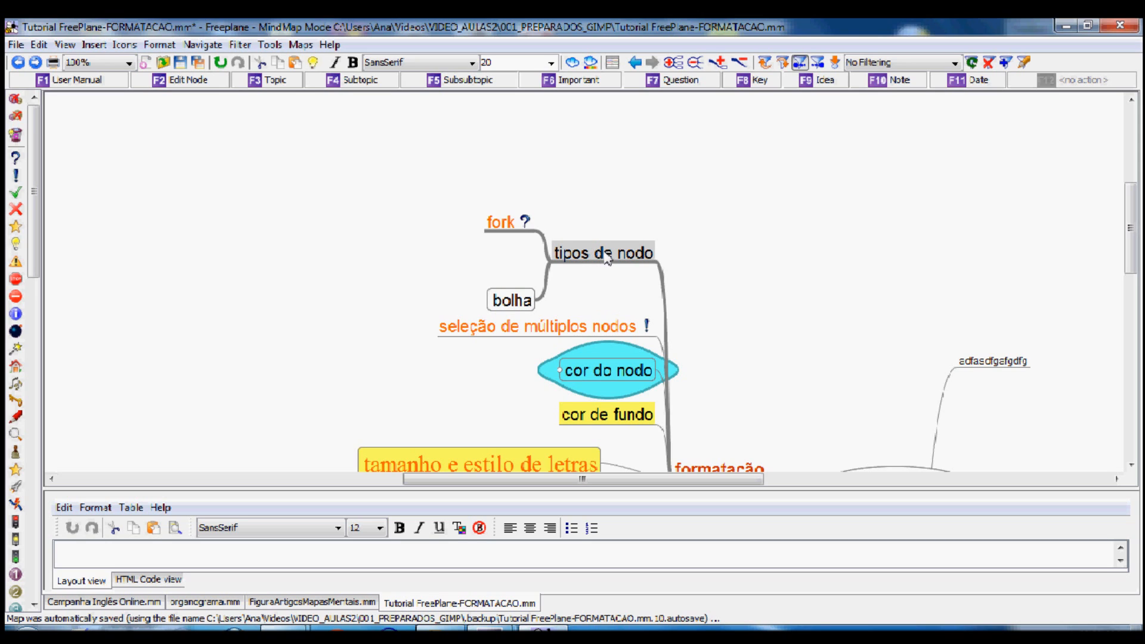
pyautogui.click(160, 44)
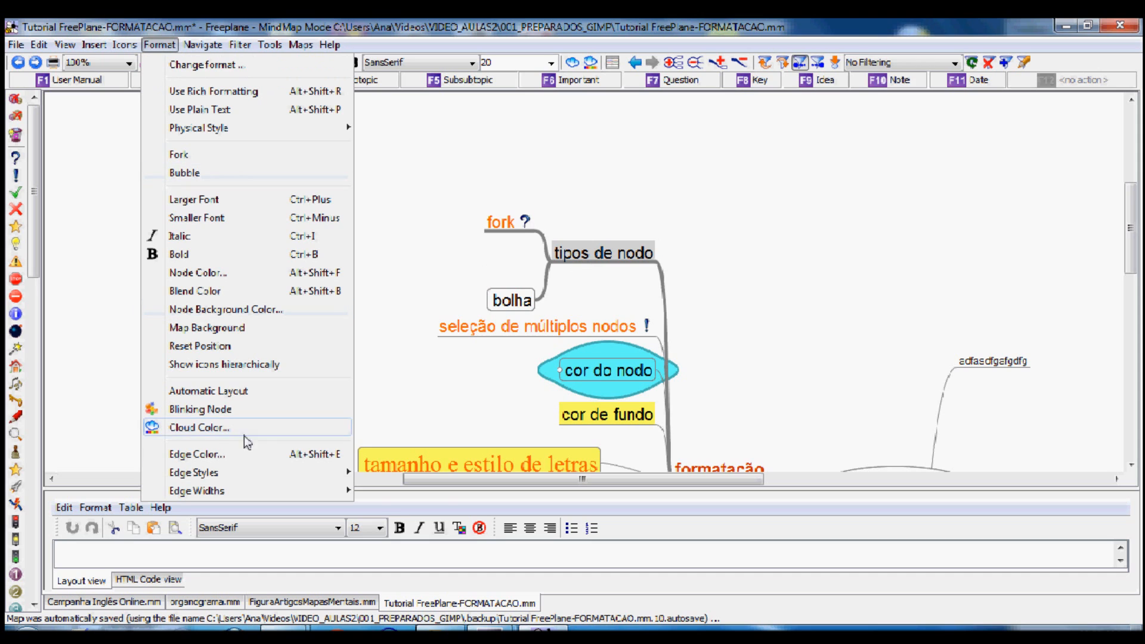
pyautogui.click(269, 457)
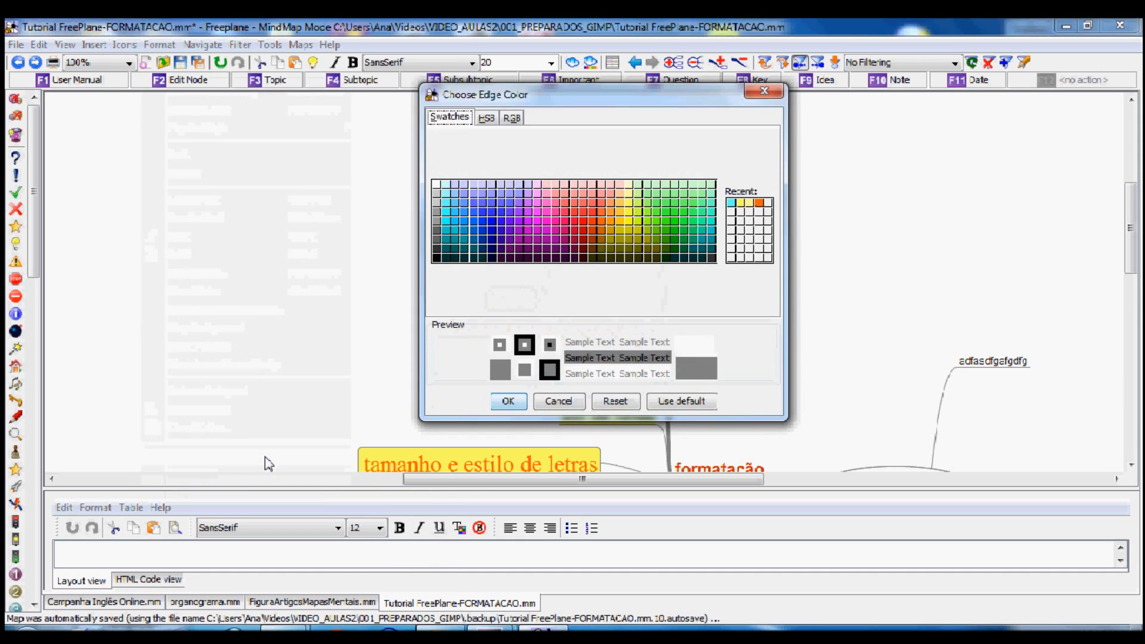
pyautogui.click(483, 197)
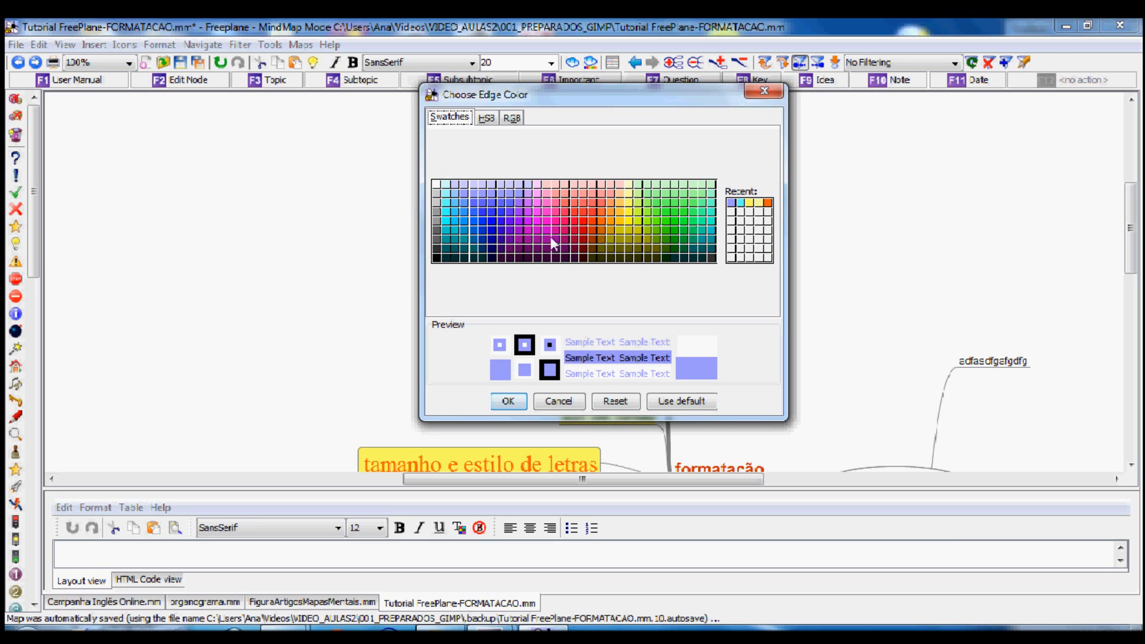
pyautogui.click(507, 401)
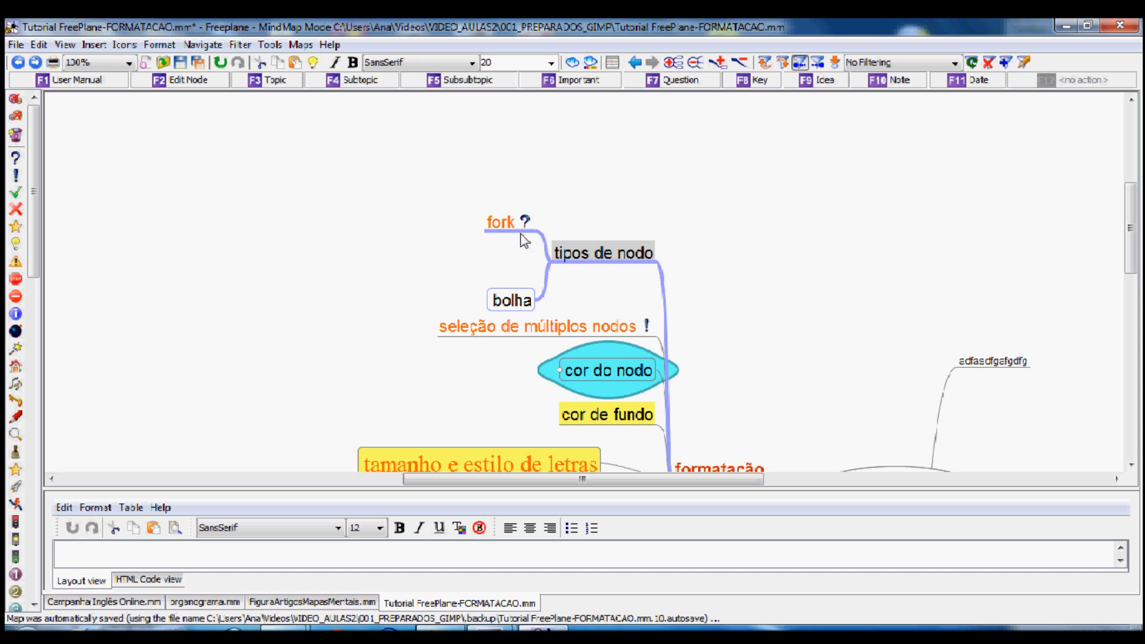
# Step: Review the formatted and repositioned nodes in the formatação branch, including cor de fundo, tamanho e estilo de letras and cor do nodo
pyautogui.moveTo(1128, 191)
pyautogui.mouseDown()
pyautogui.moveTo(1128, 307)
pyautogui.moveTo(1128, 207)
pyautogui.mouseUp()
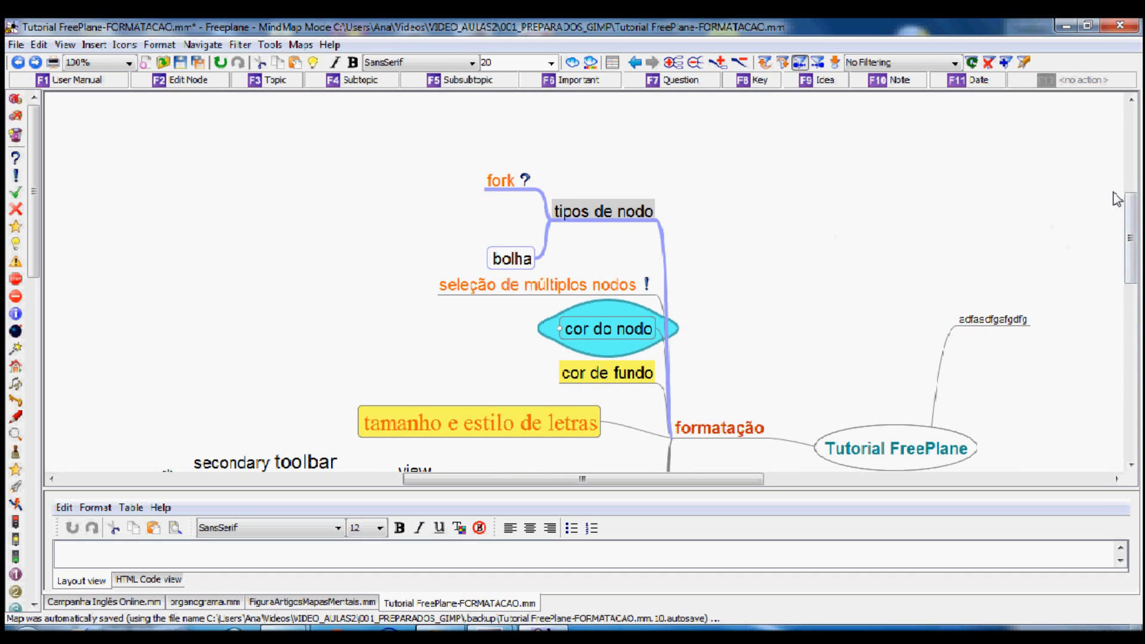
pyautogui.moveTo(1129, 216); pyautogui.dragTo(1134, 257)
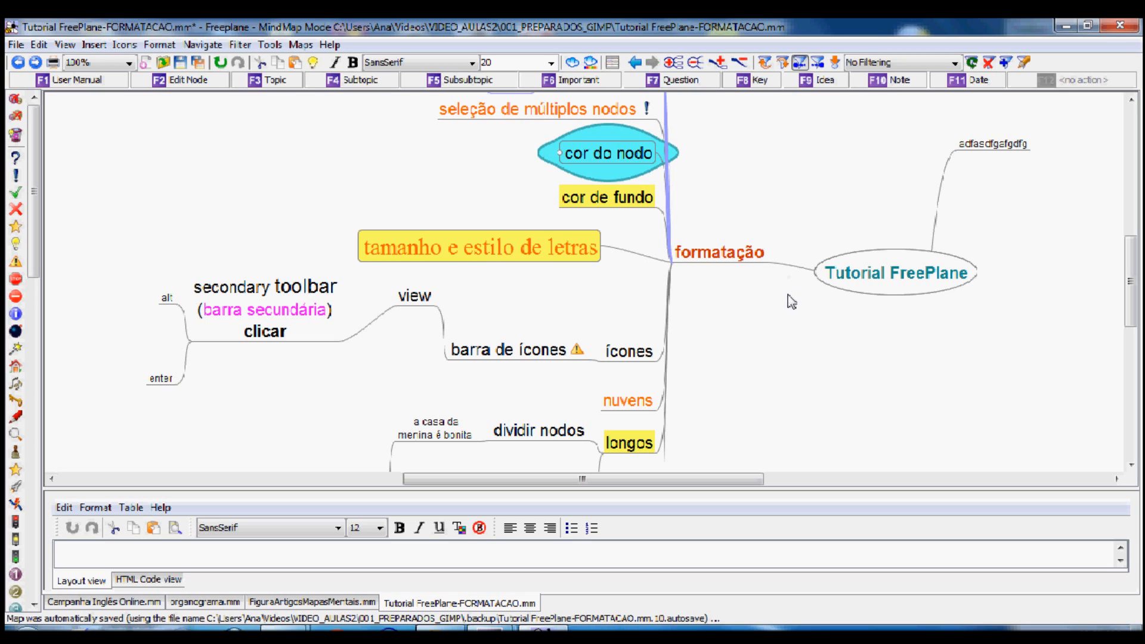
pyautogui.click(679, 261)
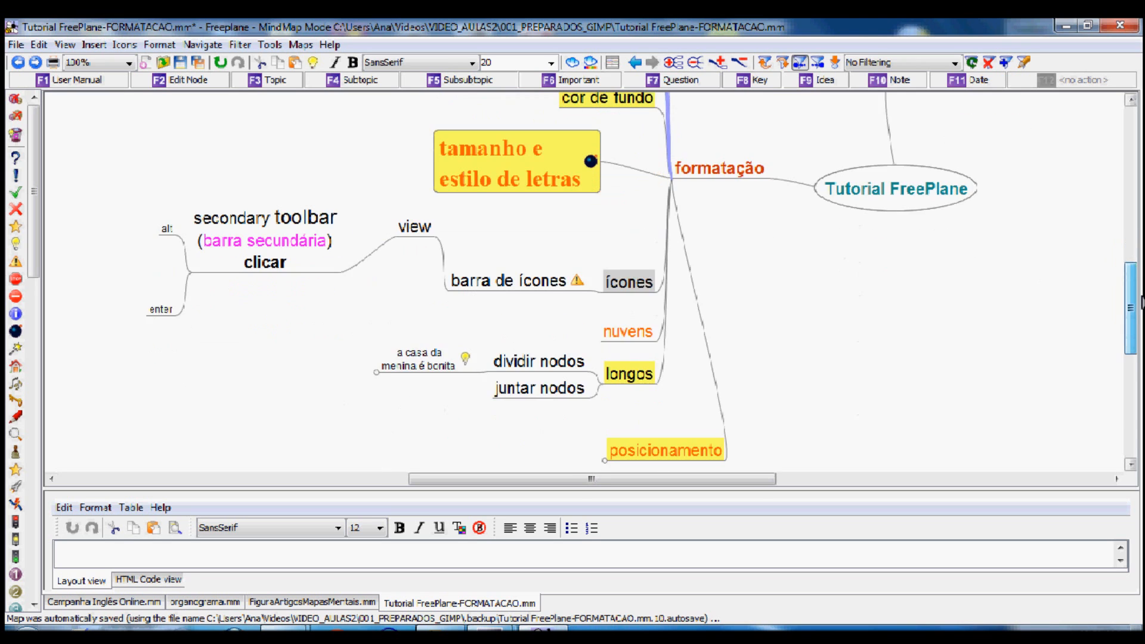
pyautogui.moveTo(1139, 298); pyautogui.dragTo(1140, 267)
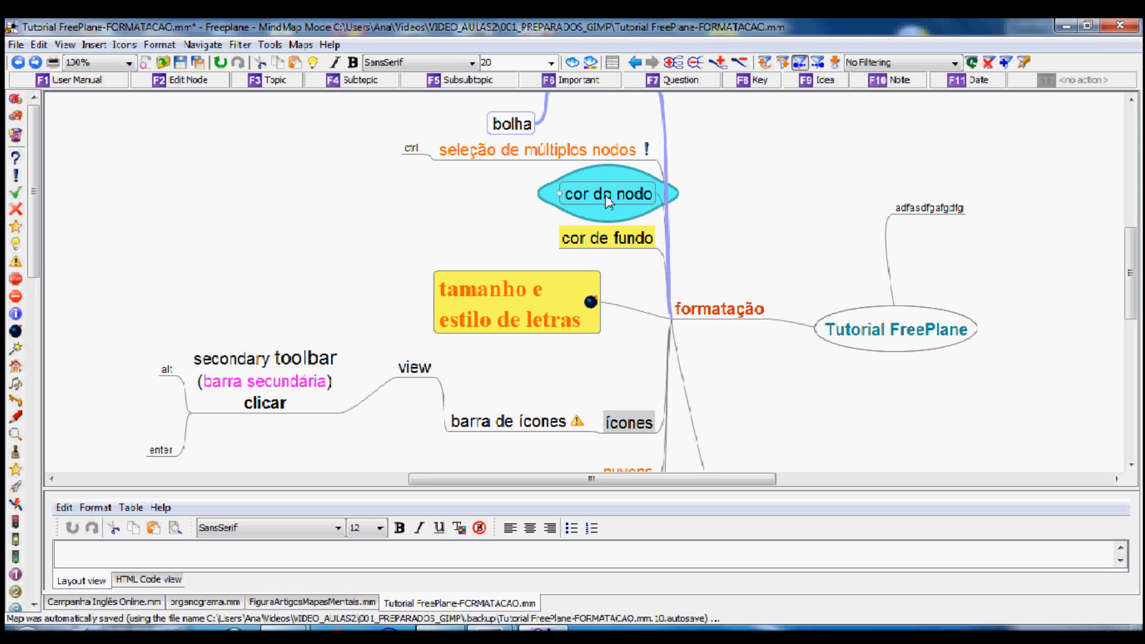
pyautogui.click(584, 236)
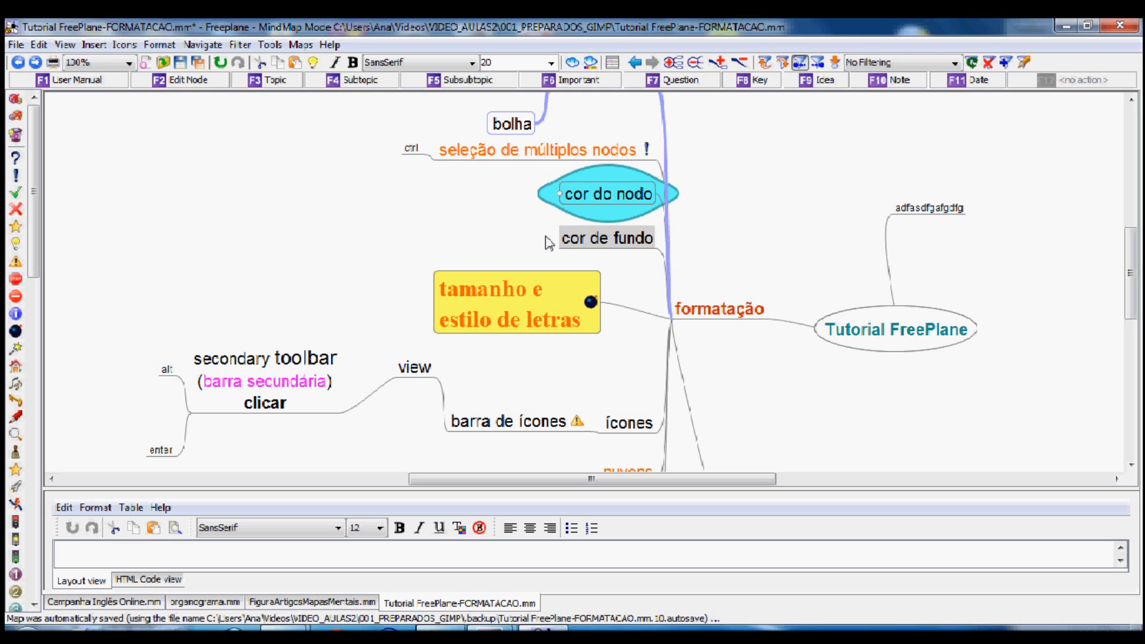
pyautogui.click(563, 322)
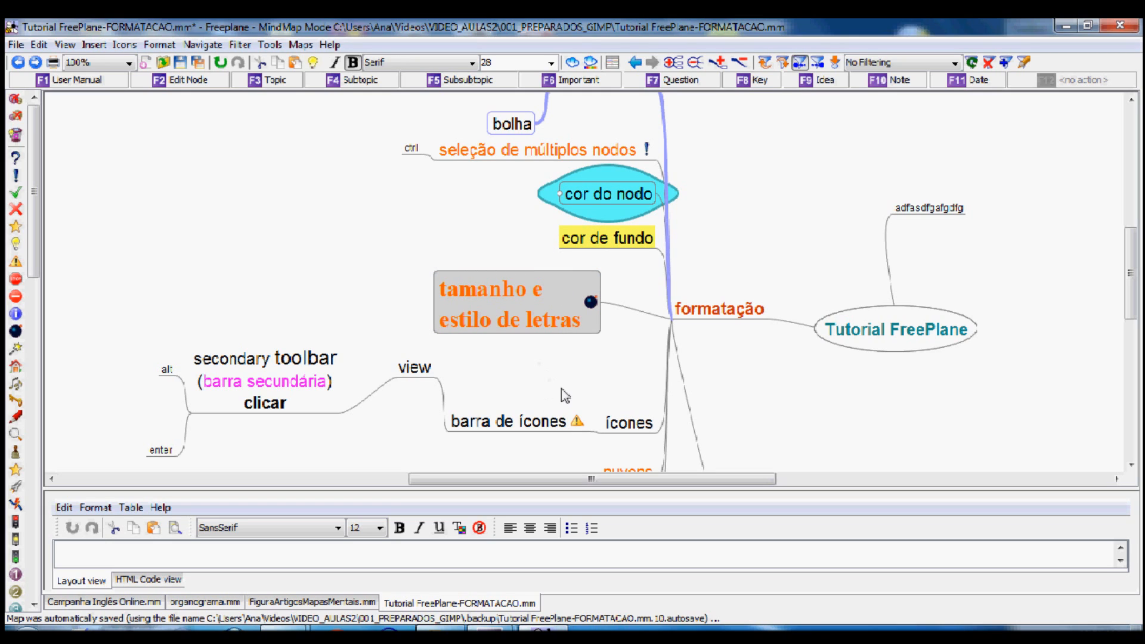
pyautogui.click(607, 203)
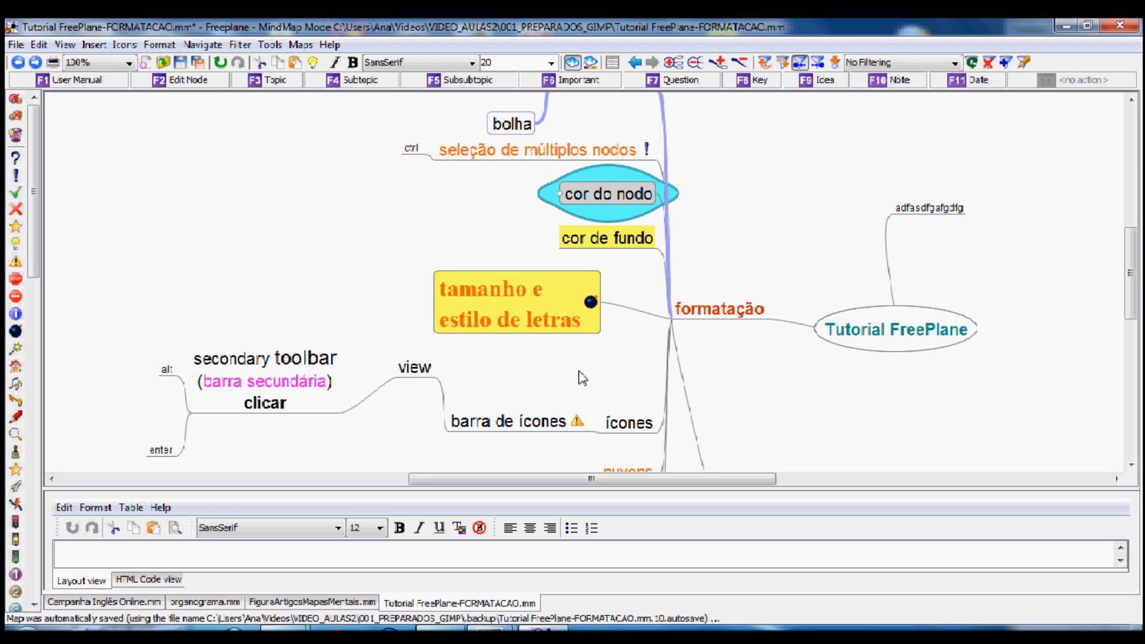